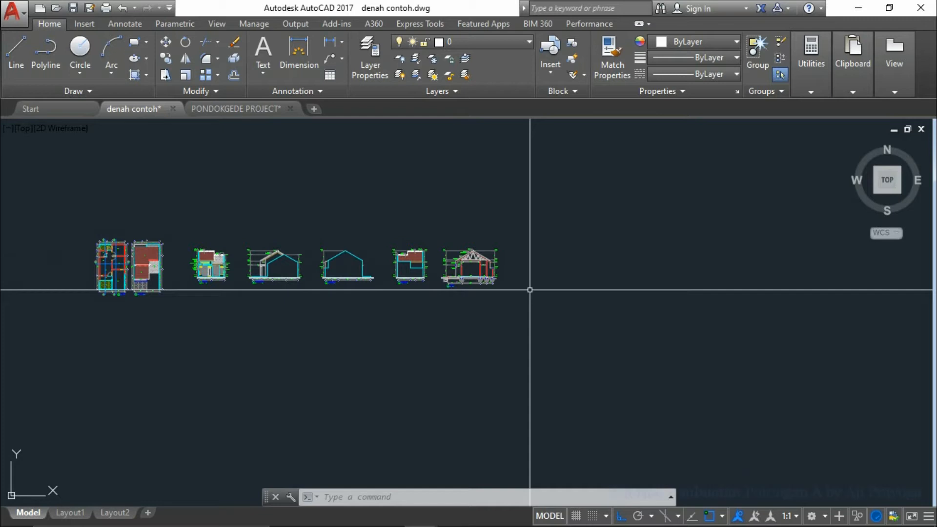
Step: Look over the row of plans, elevations and sections in the denah contoh drawing, including the Potongan C section and its title
scroll(535, 287, down, 1)
middle_drag(494, 288, 542, 272)
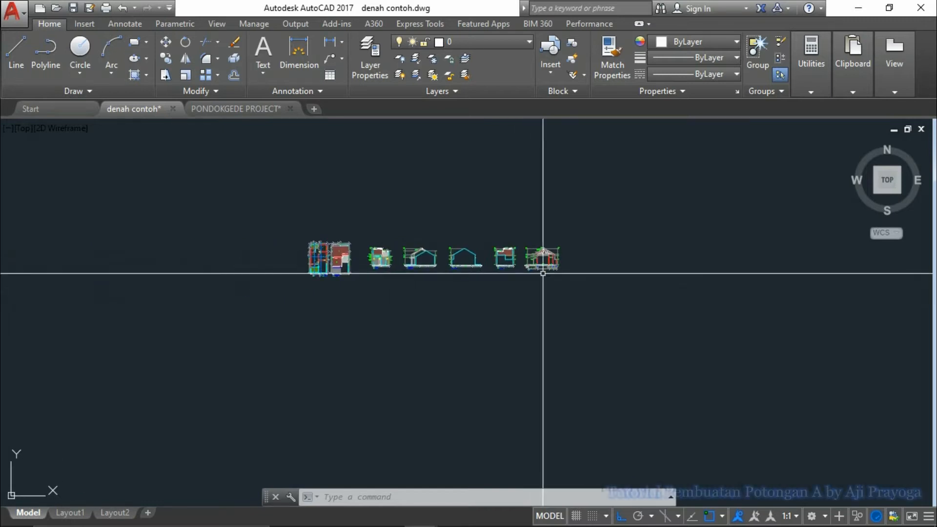
scroll(429, 239, up, 3)
middle_drag(300, 341, 484, 272)
middle_drag(573, 350, 518, 336)
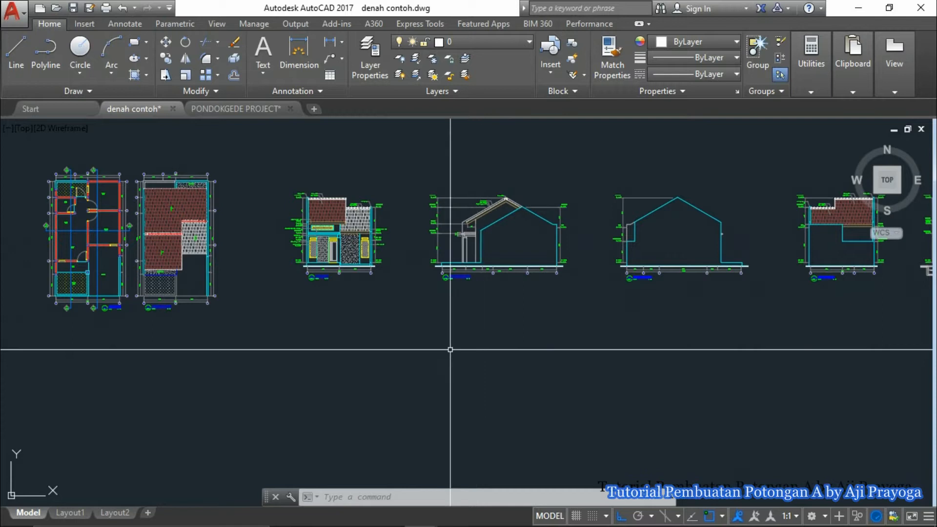
middle_drag(321, 346, 430, 328)
middle_drag(580, 334, 590, 304)
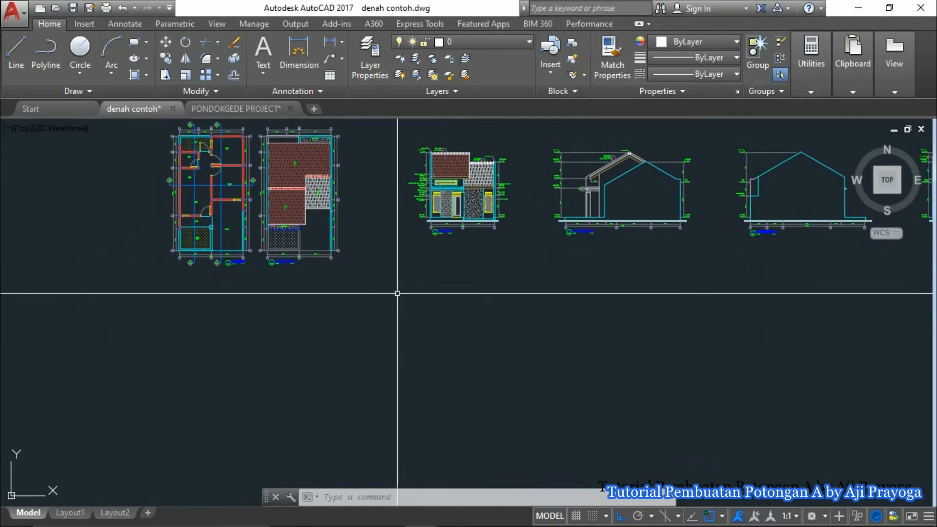
scroll(654, 349, down, 3)
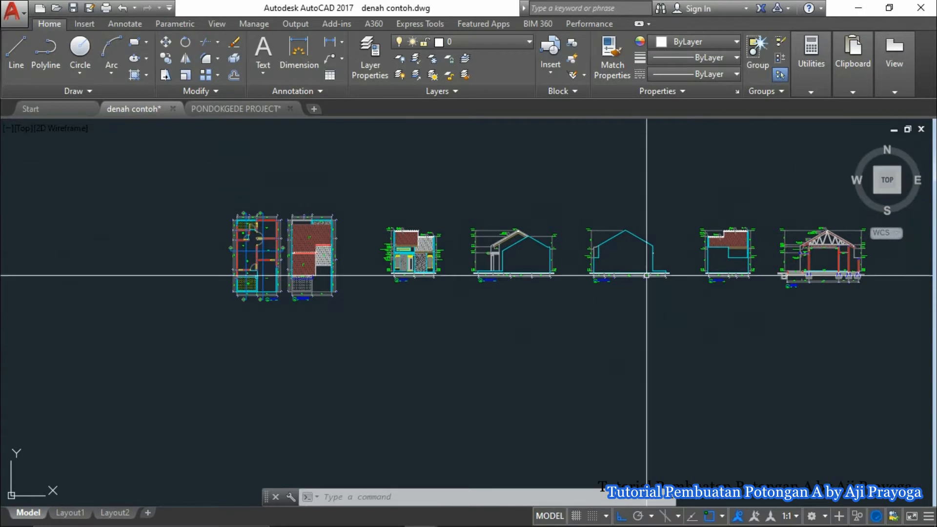
middle_drag(647, 276, 566, 279)
middle_drag(331, 329, 382, 315)
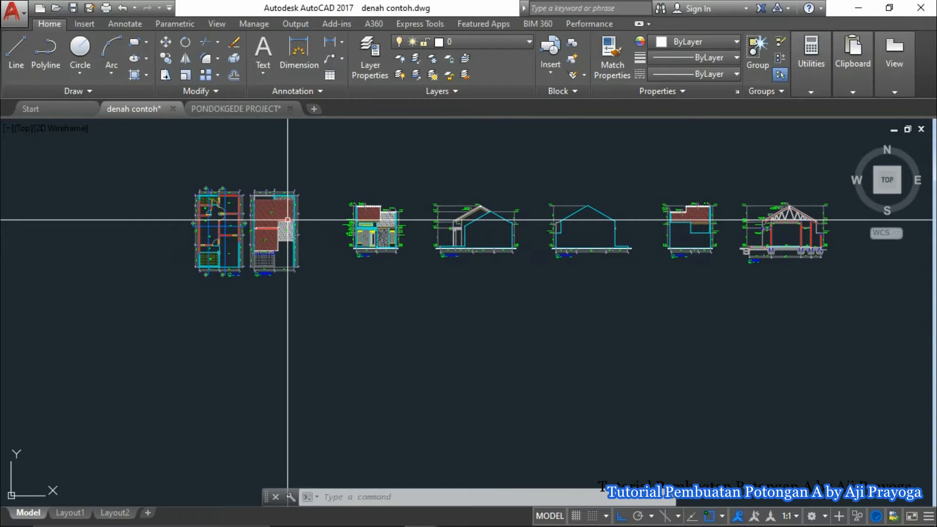
middle_drag(628, 330, 481, 349)
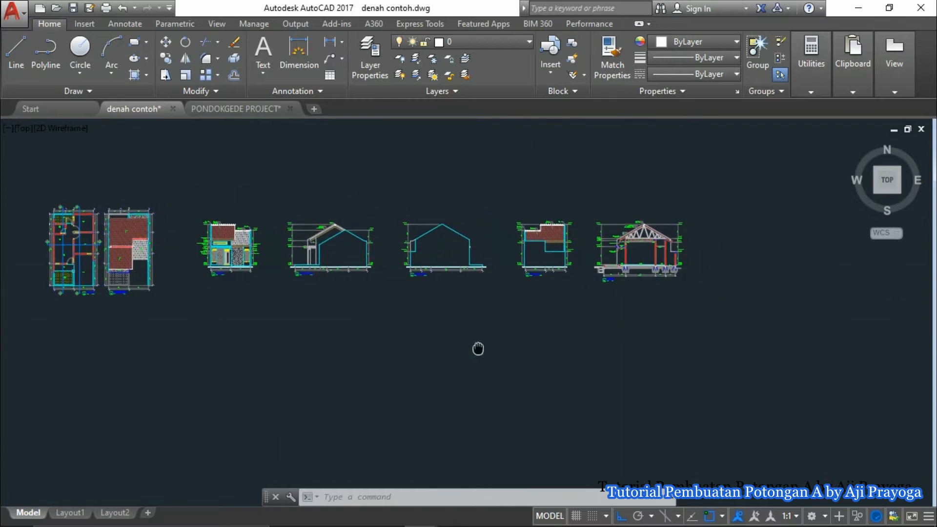
scroll(661, 268, up, 10)
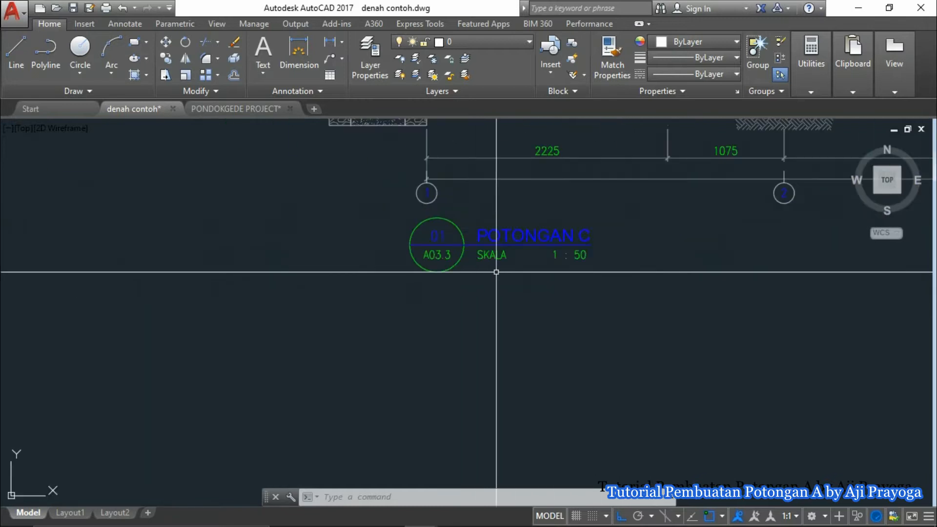
scroll(553, 259, down, 10)
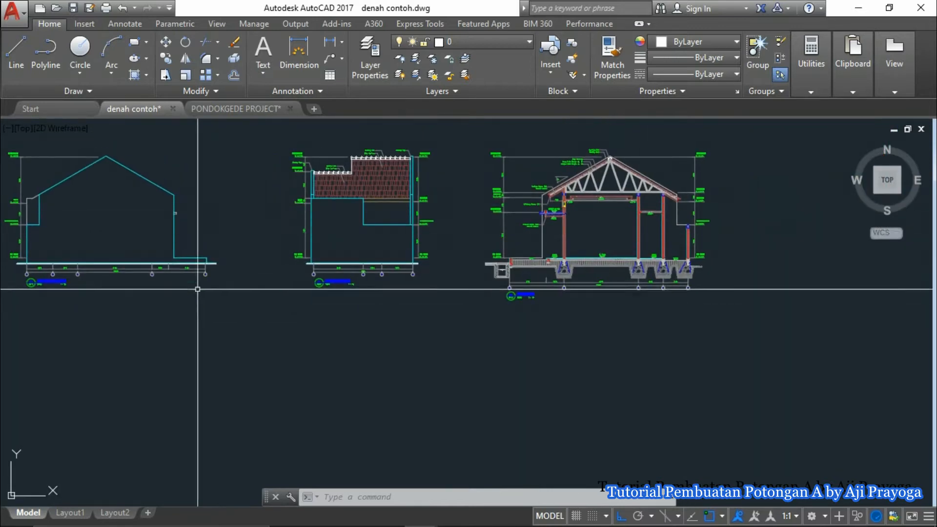
Step: Examine the section lines and the section A marker on the house floor plan beside the roof plan
scroll(218, 271, down, 5)
scroll(220, 273, up, 12)
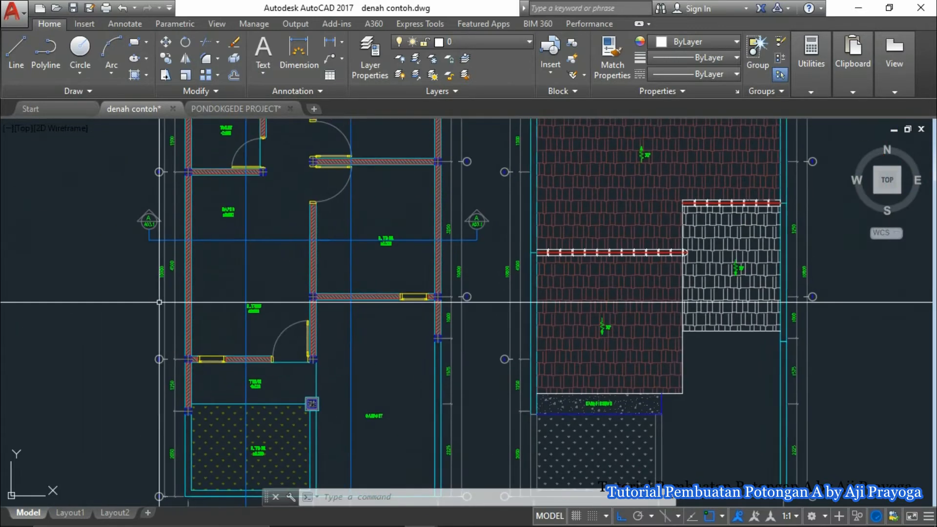
scroll(476, 208, down, 3)
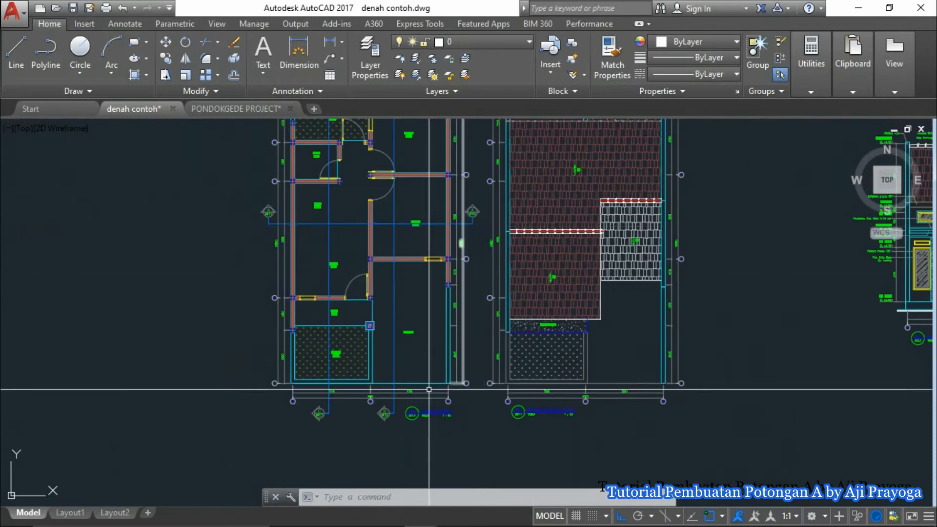
scroll(441, 376, up, 8)
scroll(409, 184, down, 10)
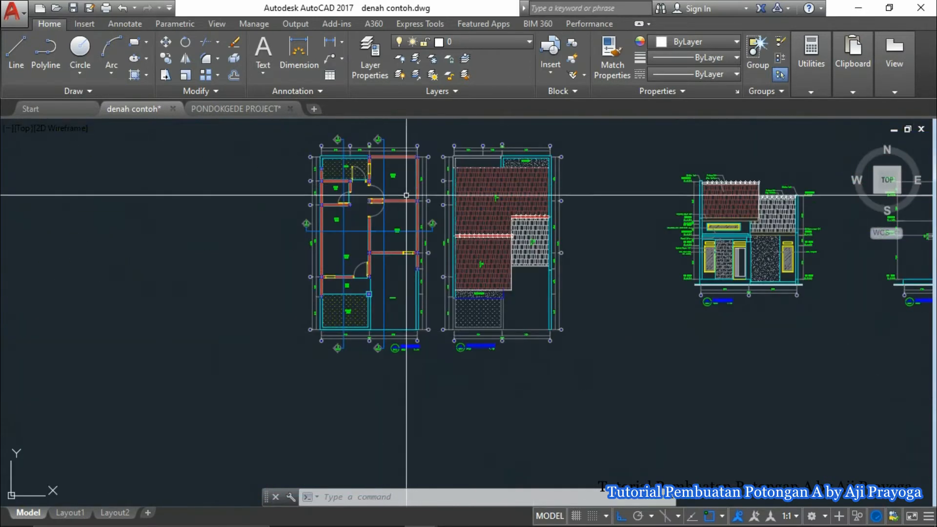
scroll(374, 157, up, 2)
scroll(380, 155, down, 5)
scroll(468, 253, up, 8)
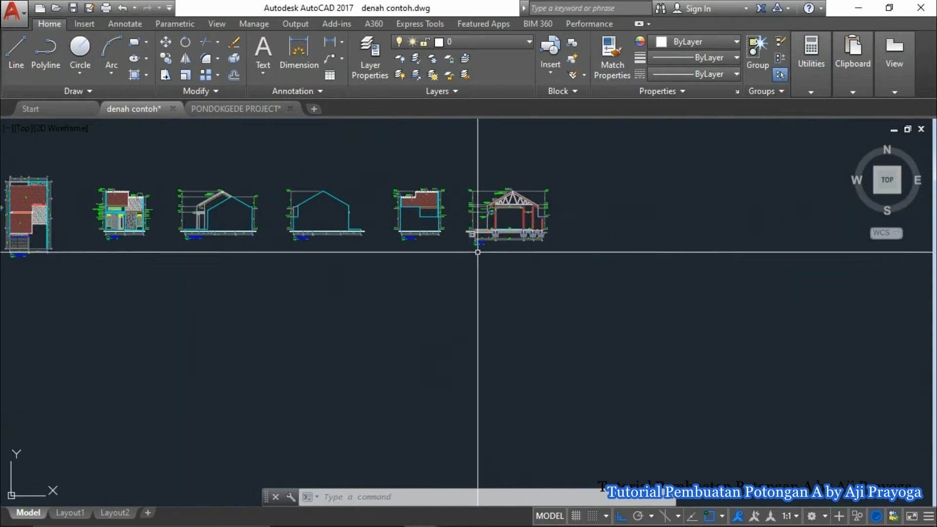
scroll(435, 408, up, 5)
scroll(465, 343, down, 13)
middle_drag(319, 350, 886, 349)
scroll(230, 268, up, 5)
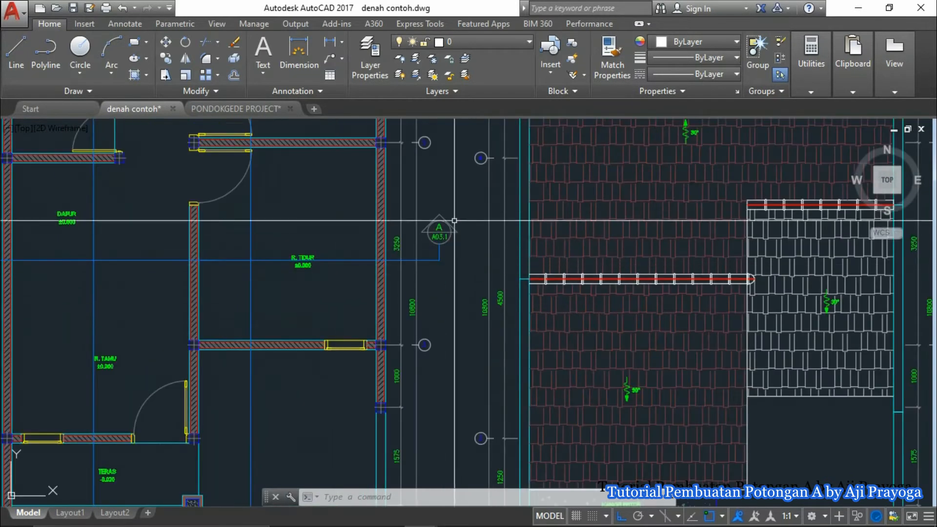
Step: Switch to the PONDOKGEDE PROJECT drawing and examine its finished building sections, from roof structure to foundations
click(216, 111)
scroll(288, 276, down, 4)
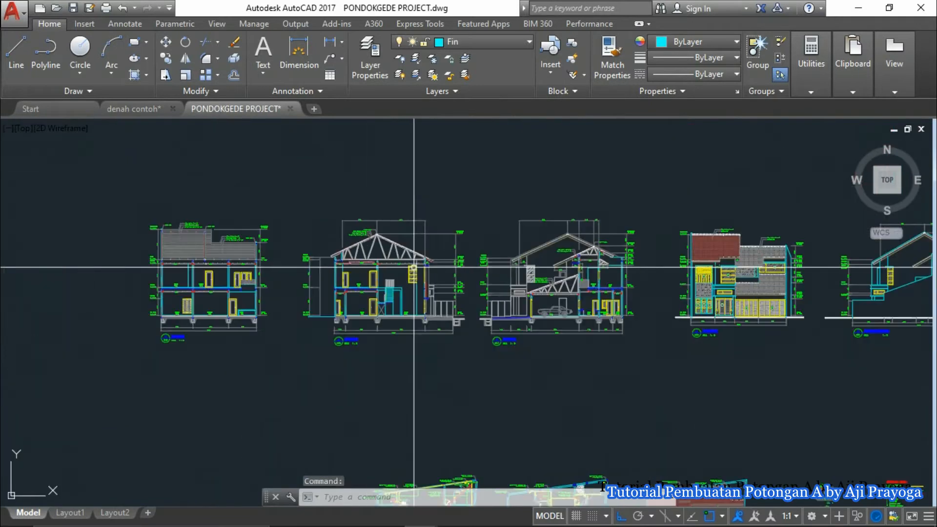
scroll(289, 276, up, 5)
scroll(289, 276, down, 4)
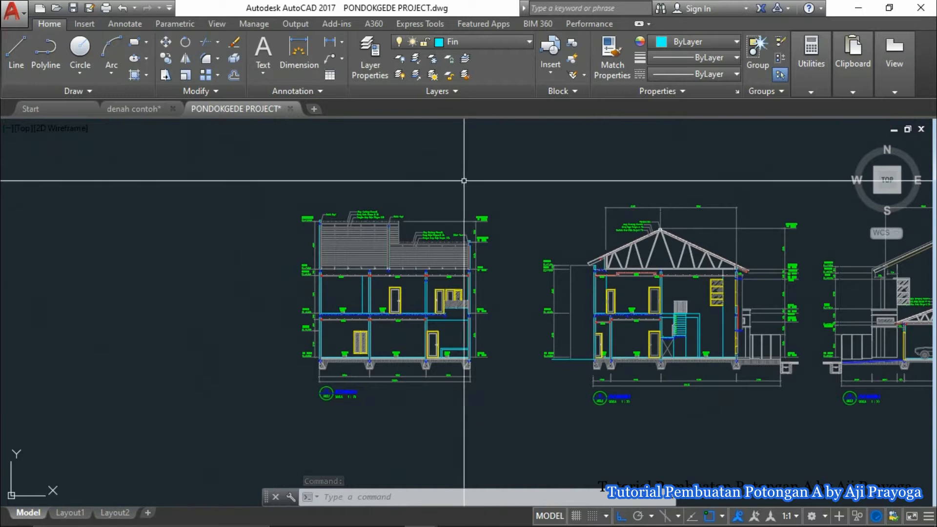
scroll(365, 278, up, 5)
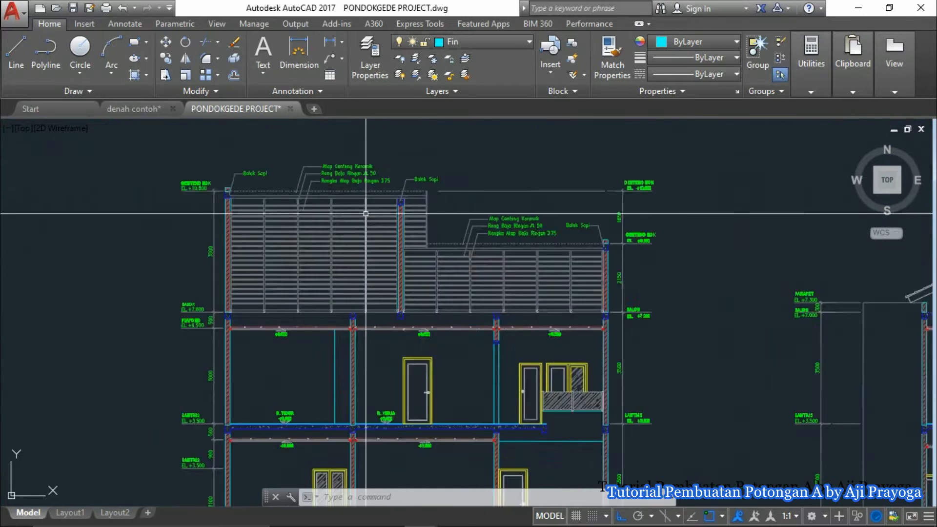
middle_drag(366, 277, 301, 245)
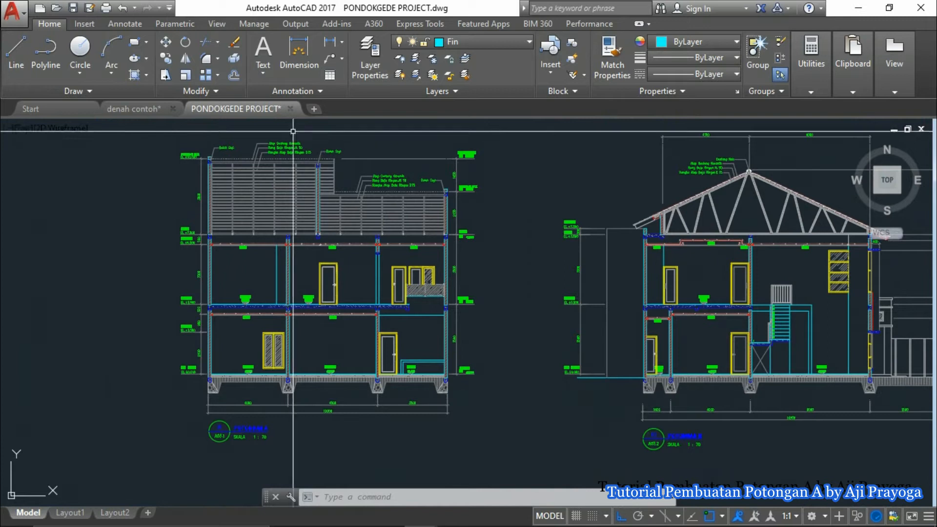
mouse_move(786, 318)
middle_down()
mouse_move(299, 288)
mouse_move(299, 334)
middle_up()
middle_drag(209, 166, 291, 169)
middle_drag(659, 287, 490, 287)
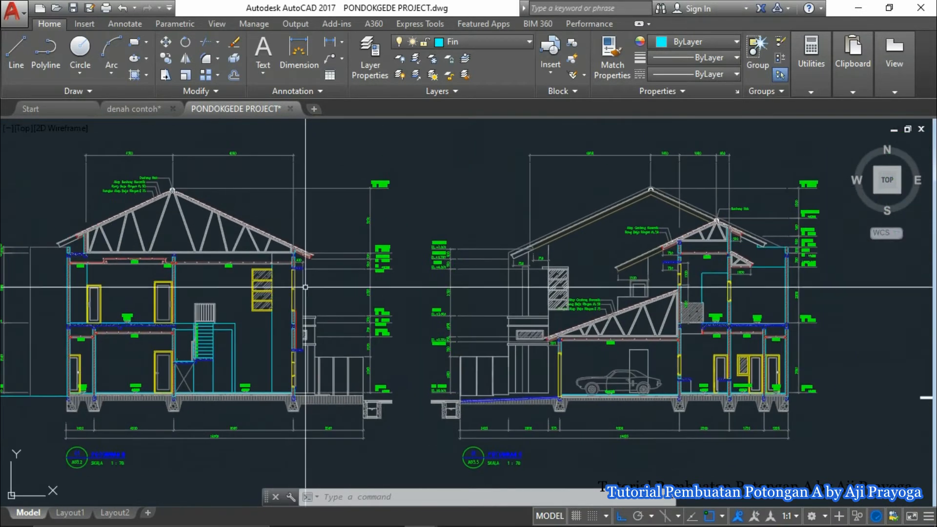
Step: Compare the roof-truss section with the neighbouring Potongan C garage section, including the drawing title and scale
scroll(493, 462, up, 4)
scroll(485, 317, down, 4)
middle_drag(467, 377, 394, 379)
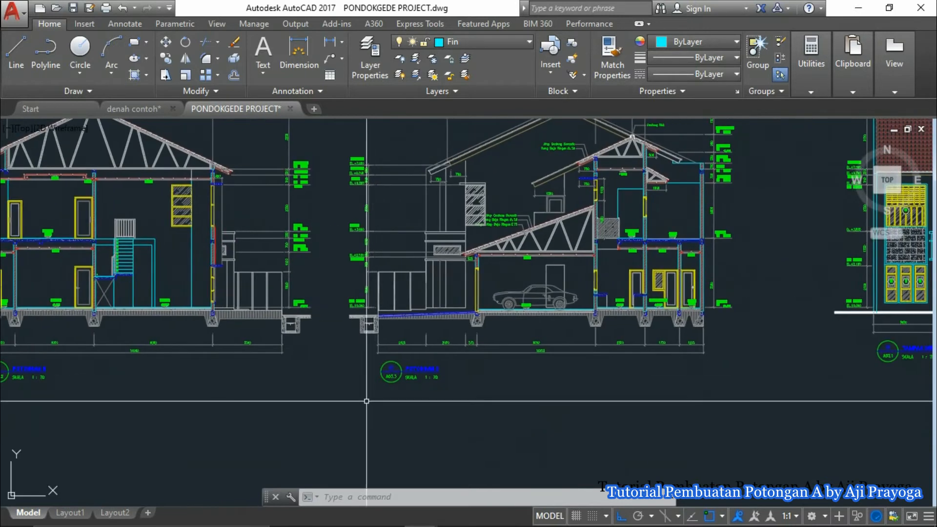
scroll(352, 328, down, 1)
scroll(368, 351, up, 1)
middle_drag(368, 351, 551, 353)
scroll(184, 366, up, 1)
scroll(215, 378, up, 1)
scroll(264, 347, down, 2)
middle_drag(264, 347, 264, 375)
scroll(306, 364, up, 1)
scroll(301, 352, down, 1)
middle_drag(493, 397, 454, 409)
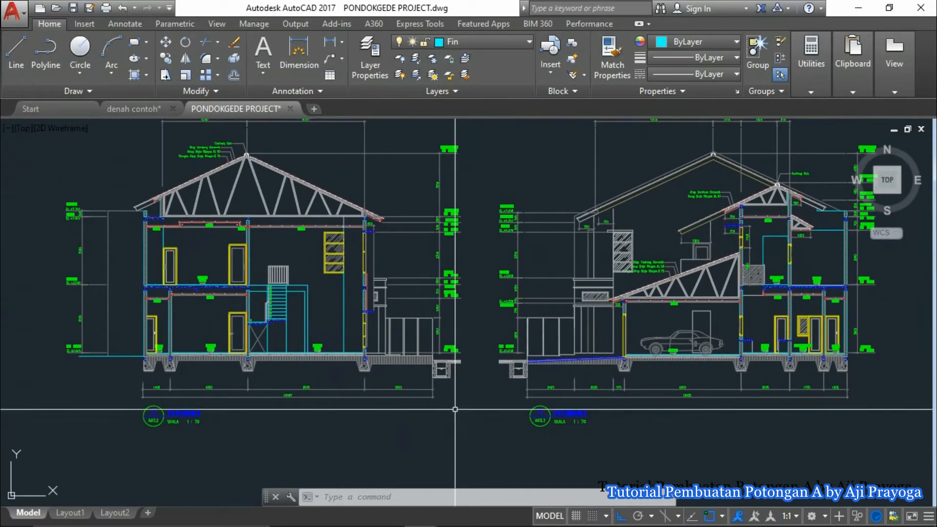
scroll(560, 429, up, 2)
scroll(610, 429, up, 1)
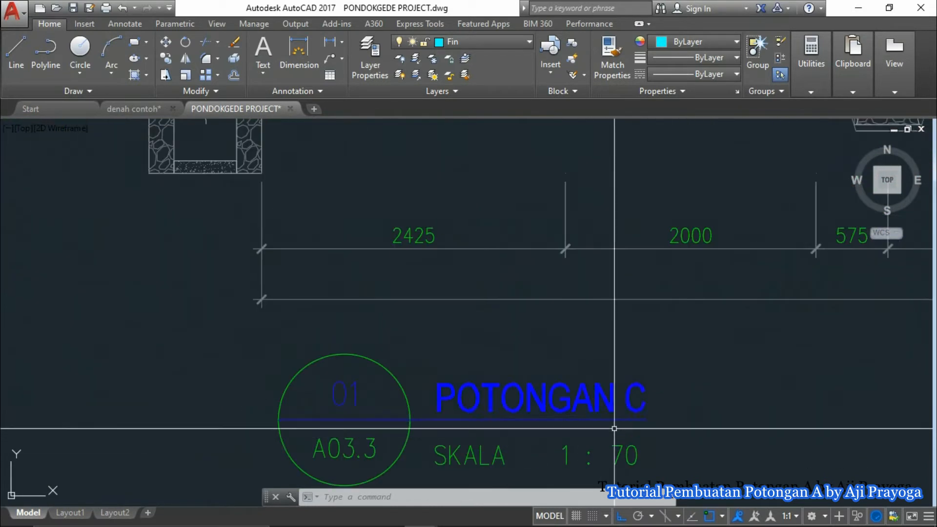
scroll(599, 345, down, 2)
scroll(483, 362, down, 4)
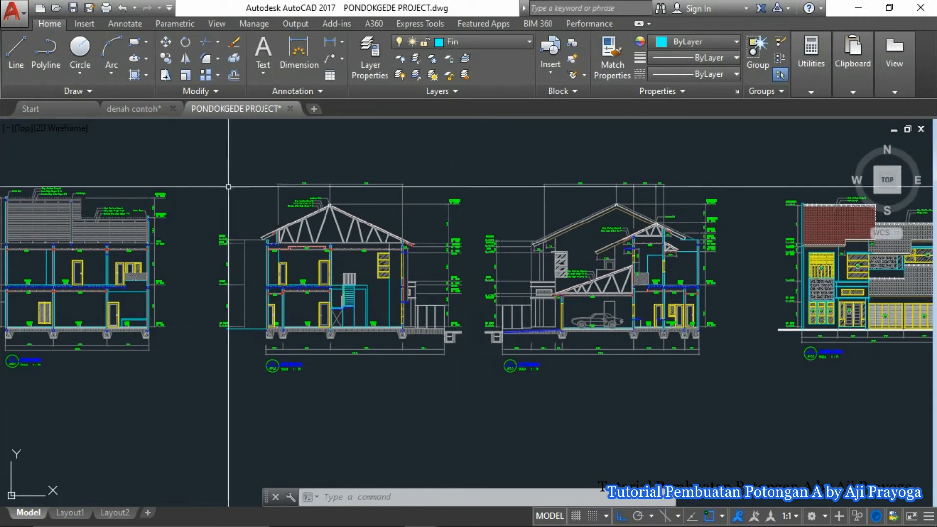
middle_drag(243, 387, 390, 388)
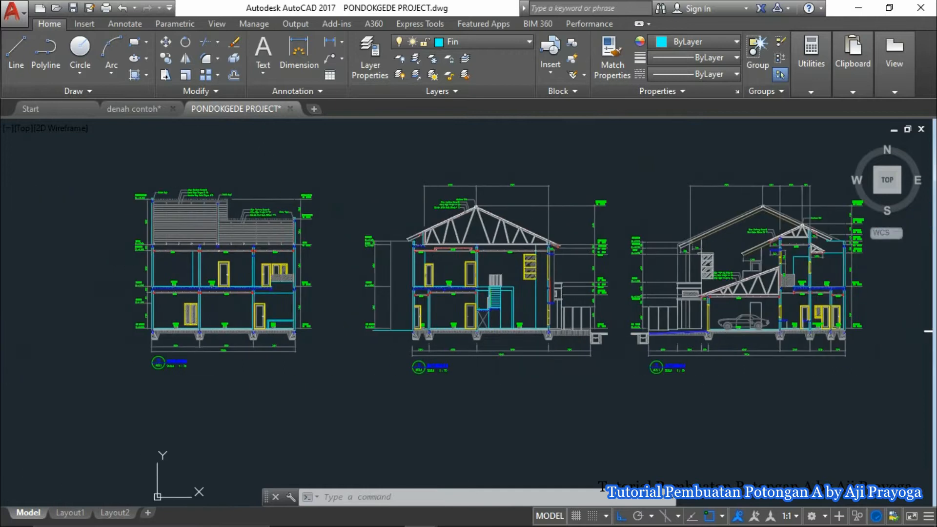
Step: Examine the lighting, switch and socket layout on the two electrical floor plans below the sections
scroll(431, 281, down, 6)
middle_drag(640, 197, 616, 354)
scroll(636, 251, up, 4)
scroll(628, 247, down, 1)
scroll(537, 299, up, 3)
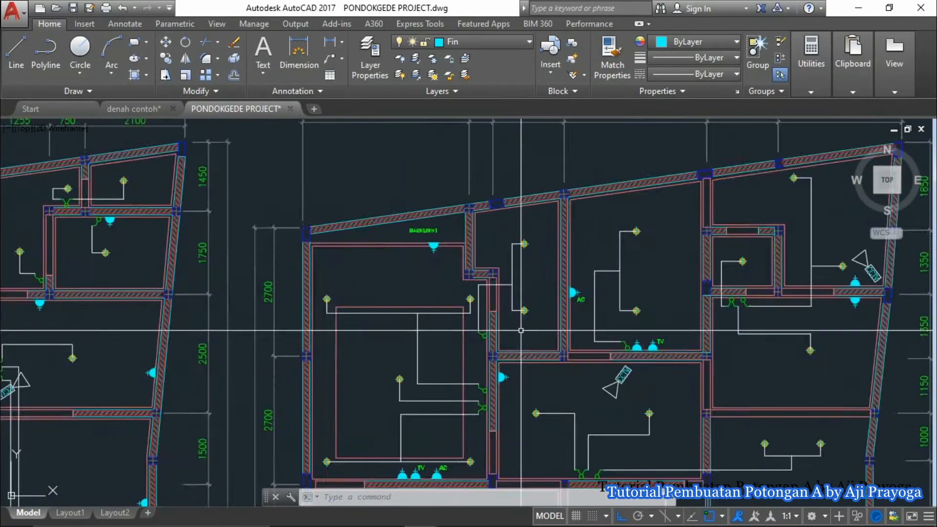
scroll(521, 330, up, 4)
scroll(516, 262, down, 3)
middle_drag(521, 313, 483, 252)
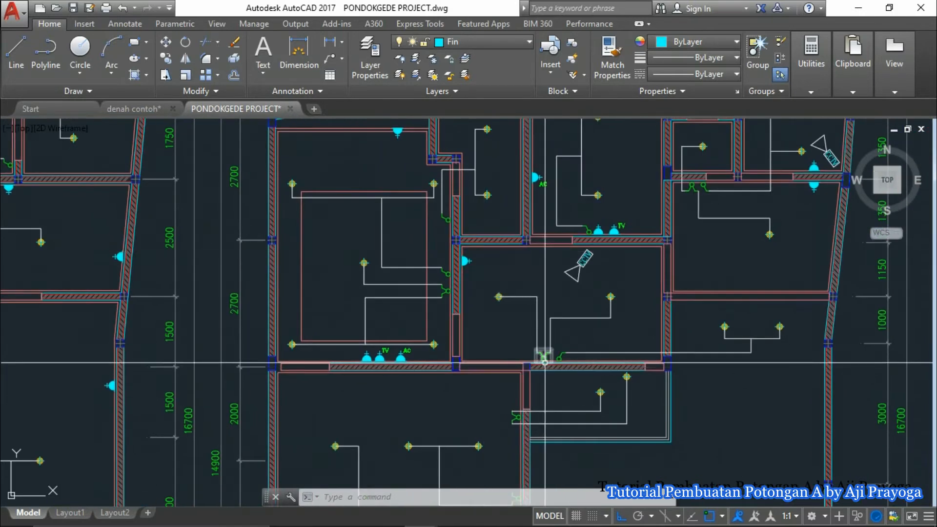
scroll(543, 359, up, 1)
middle_drag(544, 360, 514, 207)
scroll(515, 207, down, 2)
scroll(510, 257, down, 2)
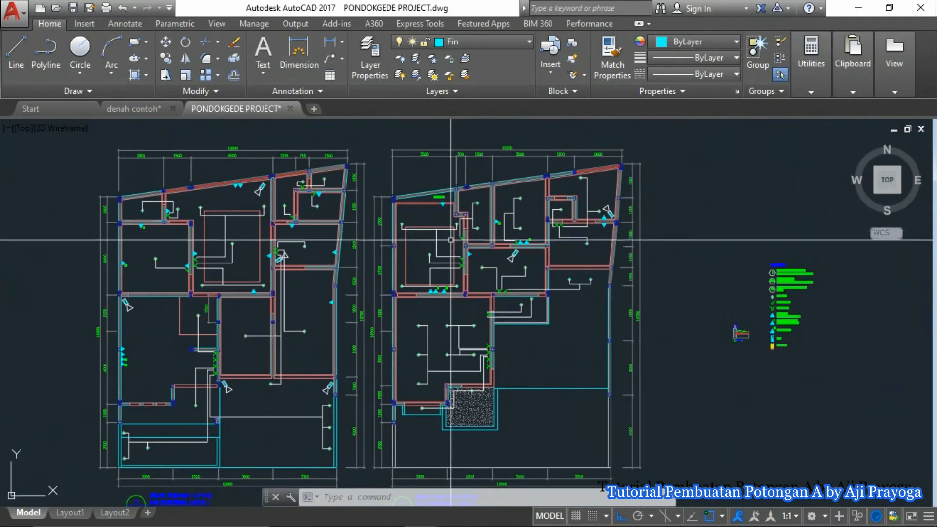
scroll(475, 281, up, 2)
scroll(478, 411, down, 3)
scroll(893, 358, up, 2)
Step: Examine the ceiling plans that combine the stepped ceiling outlines, lamp points, ceiling fan and ceiling-height tags
middle_drag(893, 358, 255, 360)
scroll(421, 180, up, 1)
middle_drag(344, 372, 560, 248)
scroll(343, 322, down, 2)
middle_drag(343, 322, 395, 275)
middle_drag(460, 366, 496, 237)
scroll(387, 228, up, 2)
middle_drag(387, 228, 338, 346)
scroll(407, 294, up, 3)
scroll(397, 267, down, 3)
scroll(363, 341, up, 5)
scroll(344, 312, down, 5)
scroll(367, 353, up, 3)
scroll(371, 351, up, 4)
scroll(358, 302, down, 8)
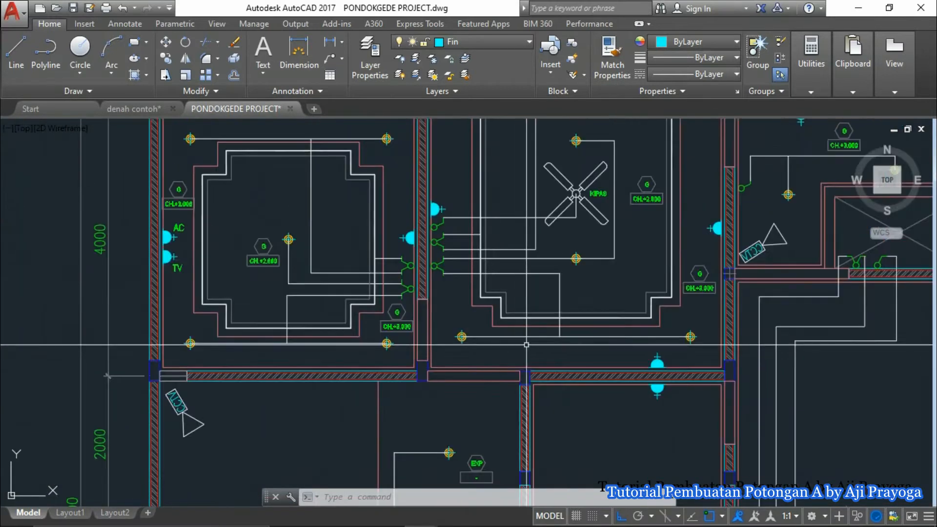
Step: Review the ceiling plan's stair-side room, the detailed ceiling layouts and the legend of ceiling and electrical symbols
scroll(409, 295, up, 5)
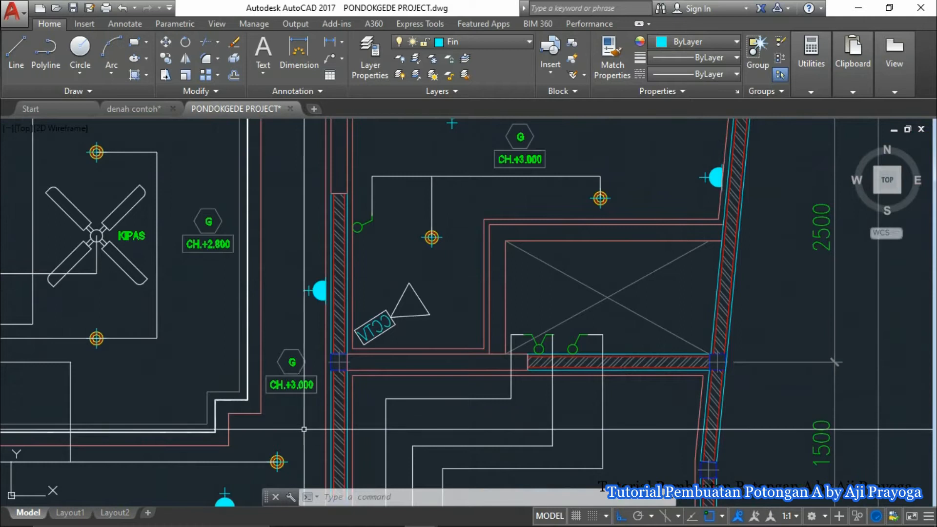
scroll(304, 429, down, 7)
scroll(579, 253, up, 10)
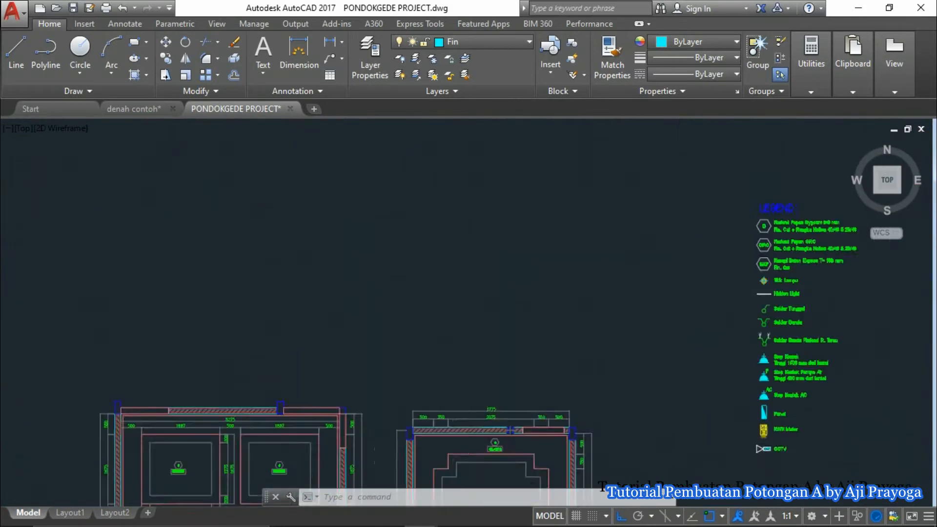
scroll(441, 265, down, 8)
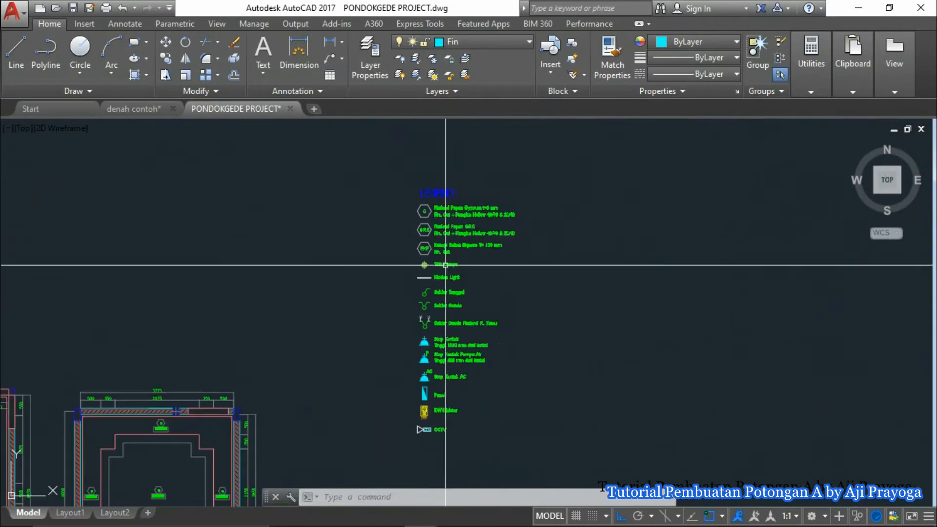
scroll(417, 393, down, 4)
middle_drag(418, 393, 534, 262)
middle_drag(258, 341, 622, 335)
scroll(354, 216, up, 8)
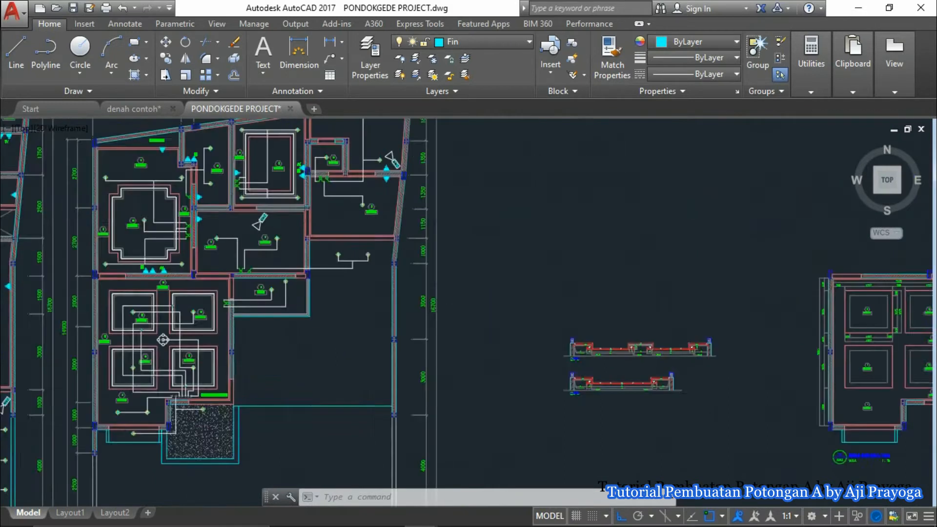
Step: Inspect the ceiling material and height tags in the rooms of both storeys' ceiling plans
scroll(358, 171, down, 8)
scroll(324, 205, up, 10)
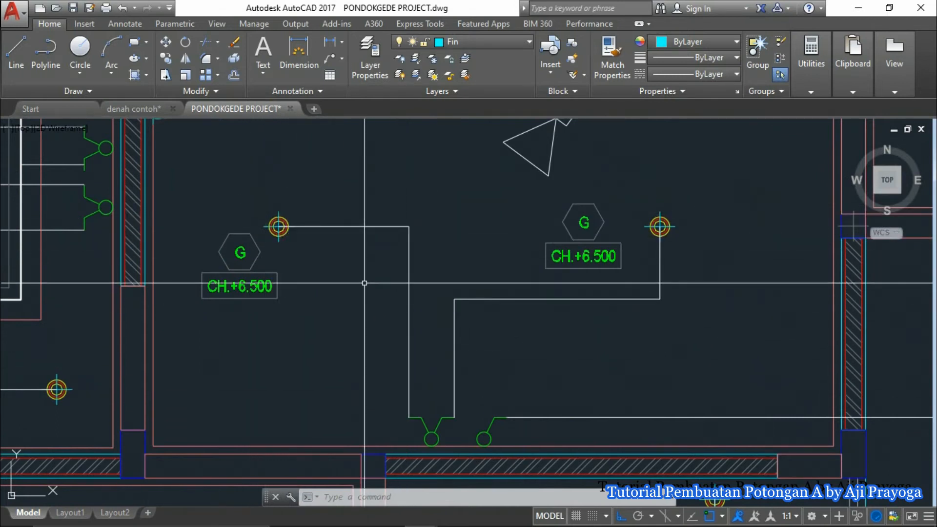
scroll(284, 214, down, 6)
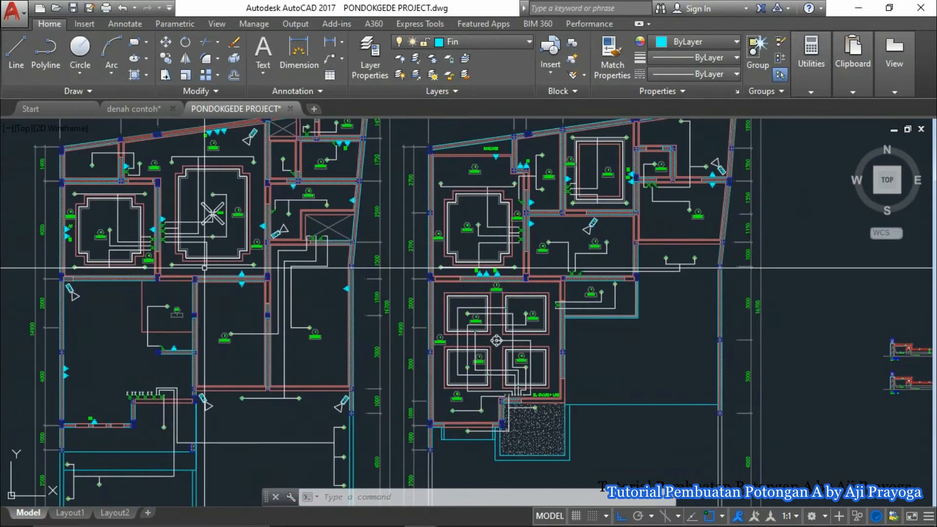
scroll(241, 355, up, 6)
scroll(200, 318, up, 4)
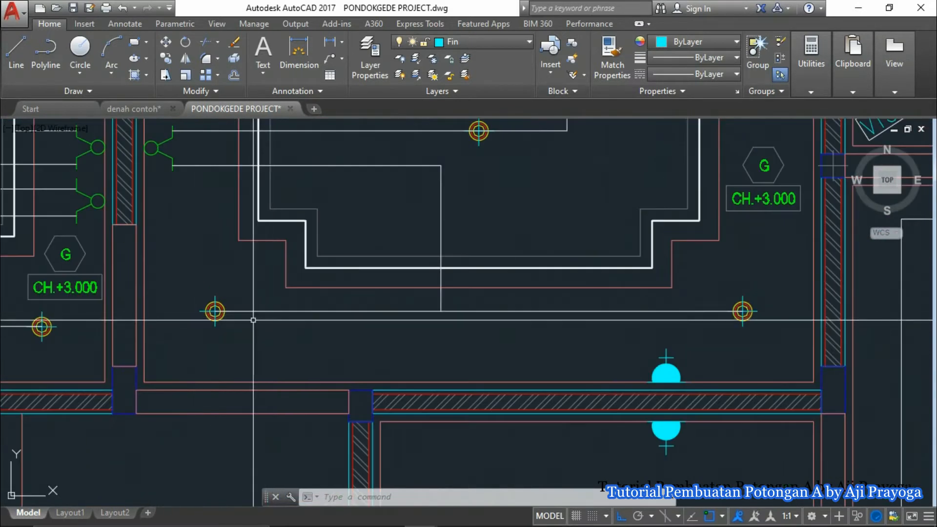
scroll(216, 311, down, 5)
scroll(259, 345, up, 5)
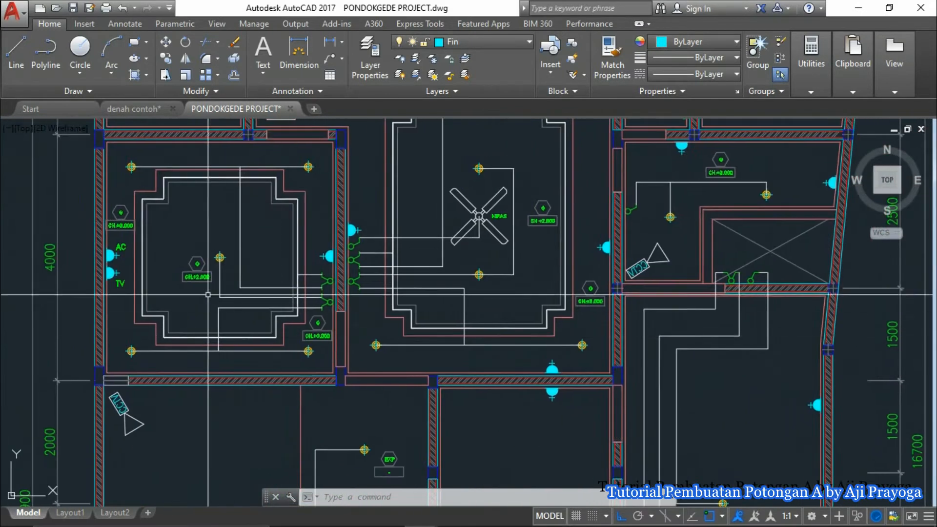
Step: Examine the lamp points, switches, AC and TV sockets and ceiling-height tags in the stepped-ceiling room beside the fan room
scroll(259, 345, down, 5)
scroll(272, 312, up, 6)
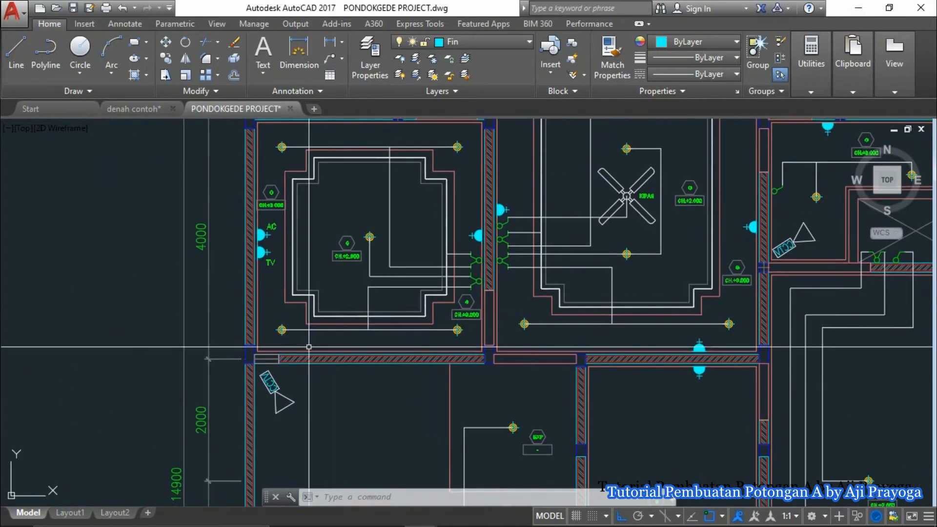
scroll(283, 338, down, 3)
scroll(283, 338, up, 8)
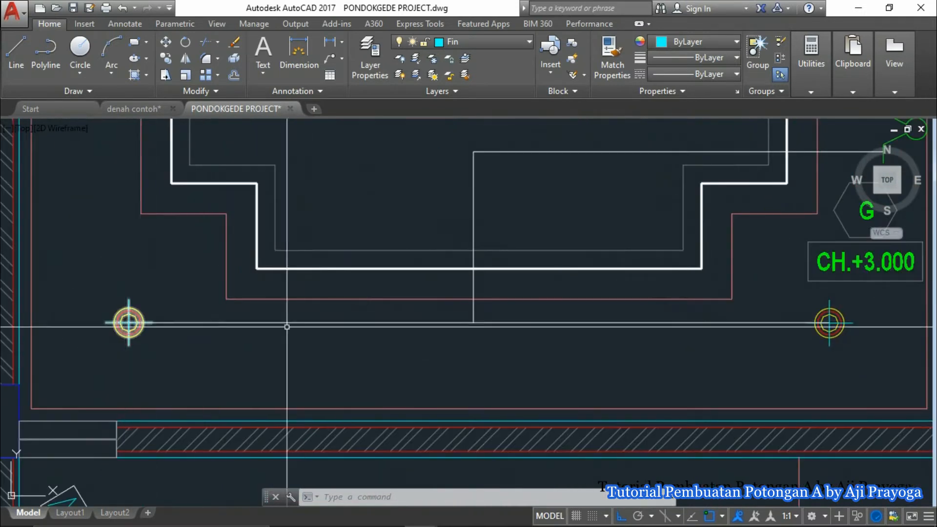
scroll(218, 327, down, 4)
scroll(434, 269, up, 4)
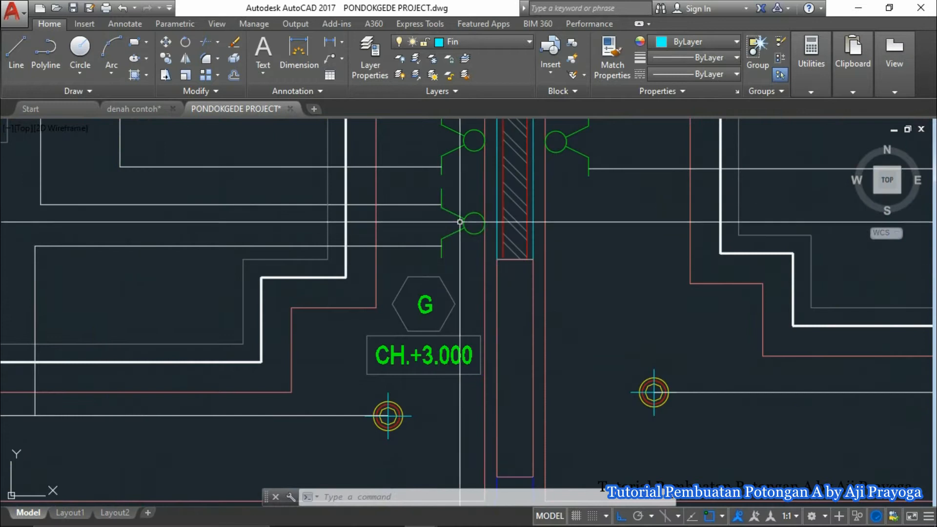
scroll(457, 239, down, 4)
scroll(451, 244, up, 4)
scroll(451, 244, down, 4)
scroll(277, 266, up, 5)
scroll(368, 296, down, 2)
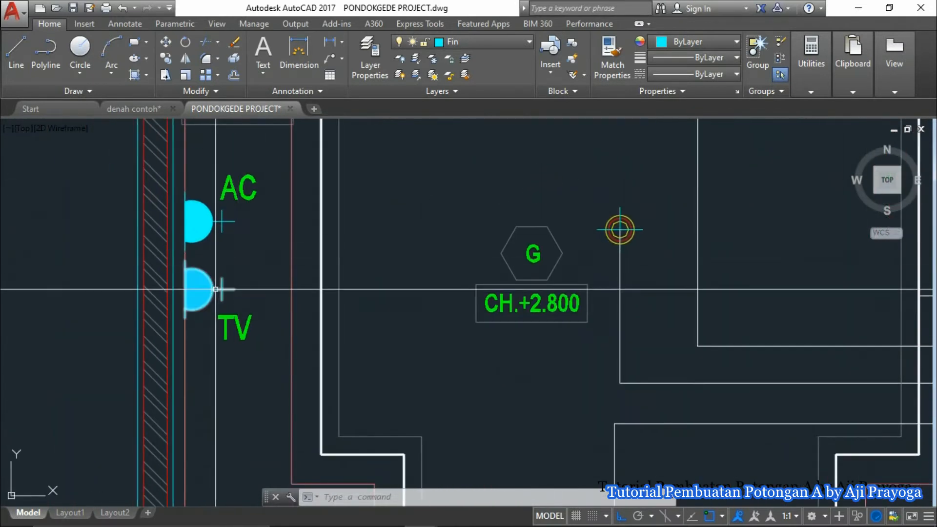
Step: Examine the ceiling plan's CCTV cameras, ceiling fan, stepped ceiling outlines and lighting across the neighbouring rooms
scroll(217, 330, down, 7)
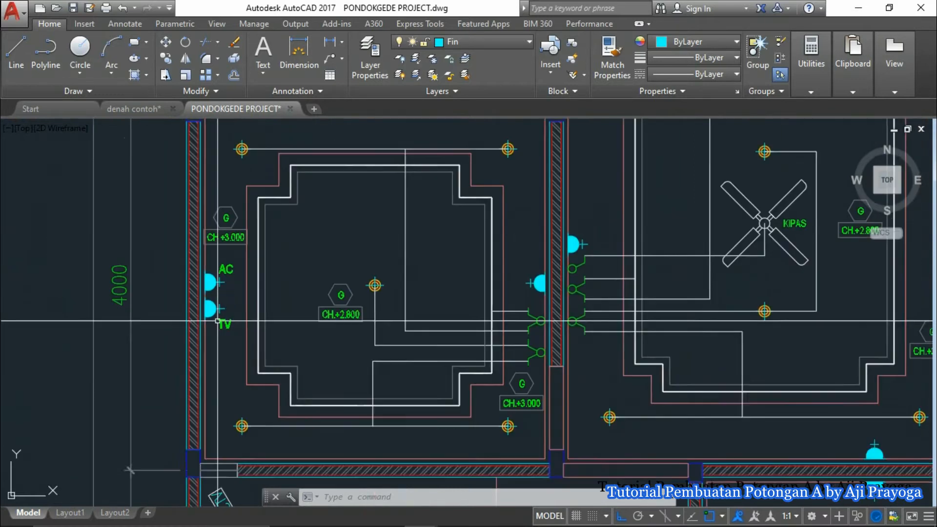
scroll(306, 228, up, 3)
scroll(306, 228, down, 6)
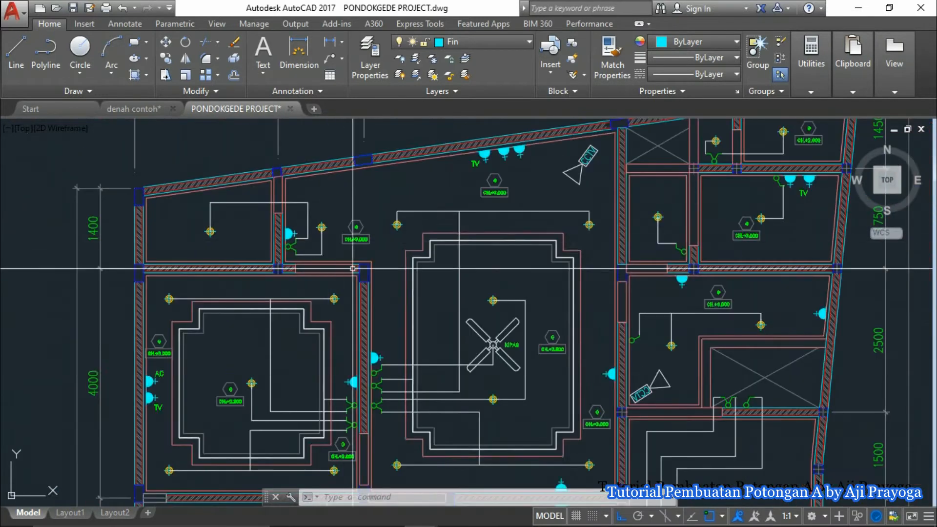
scroll(429, 205, up, 6)
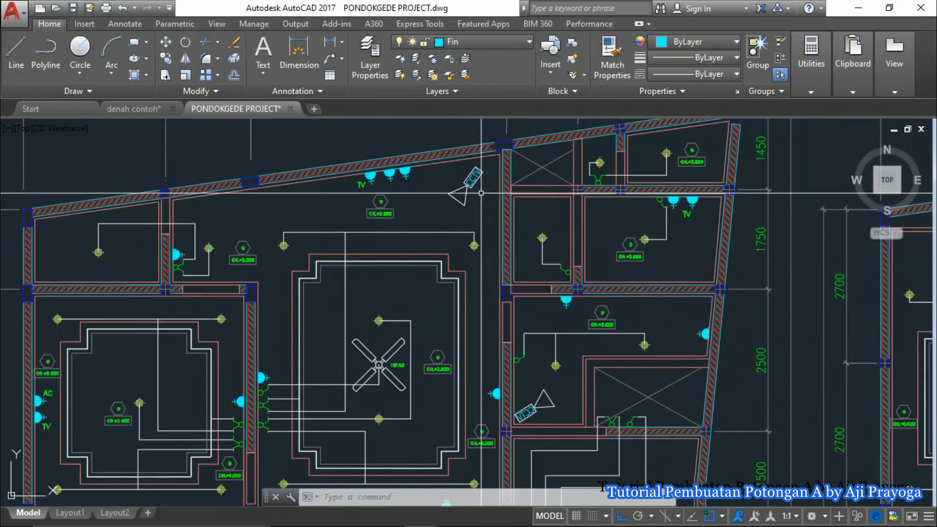
scroll(499, 250, down, 4)
scroll(491, 268, up, 2)
scroll(488, 279, down, 3)
scroll(485, 282, up, 5)
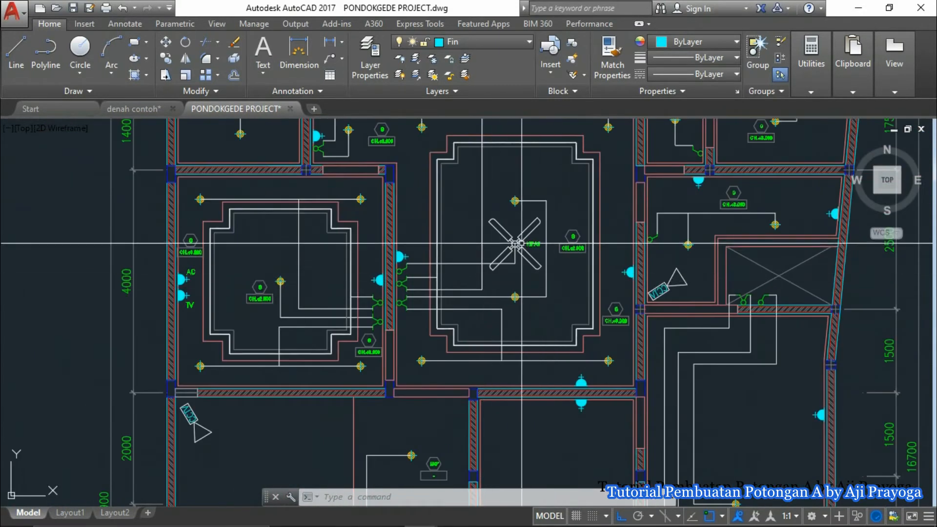
scroll(521, 243, down, 5)
scroll(546, 247, up, 4)
scroll(537, 252, down, 4)
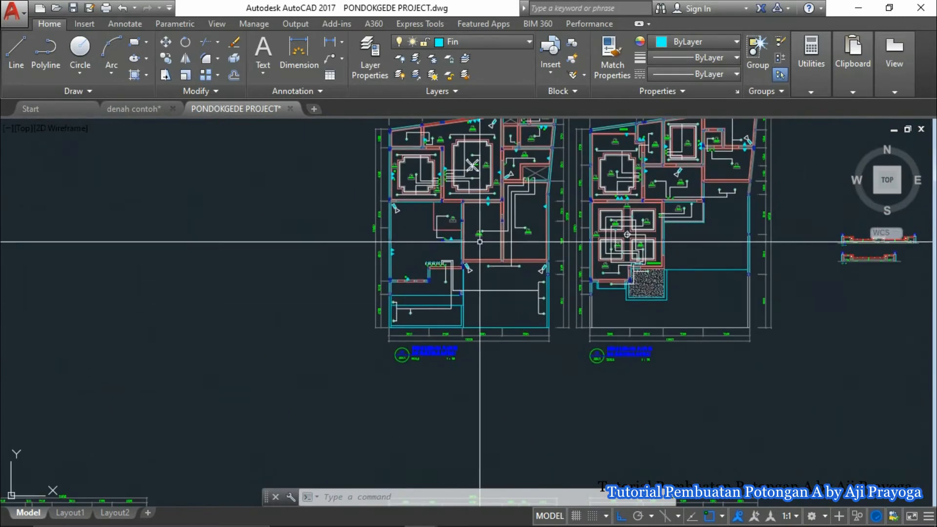
Step: Leave the reference ceiling plans and switch to the denah contoh drawing
scroll(479, 242, down, 2)
middle_drag(305, 366, 304, 309)
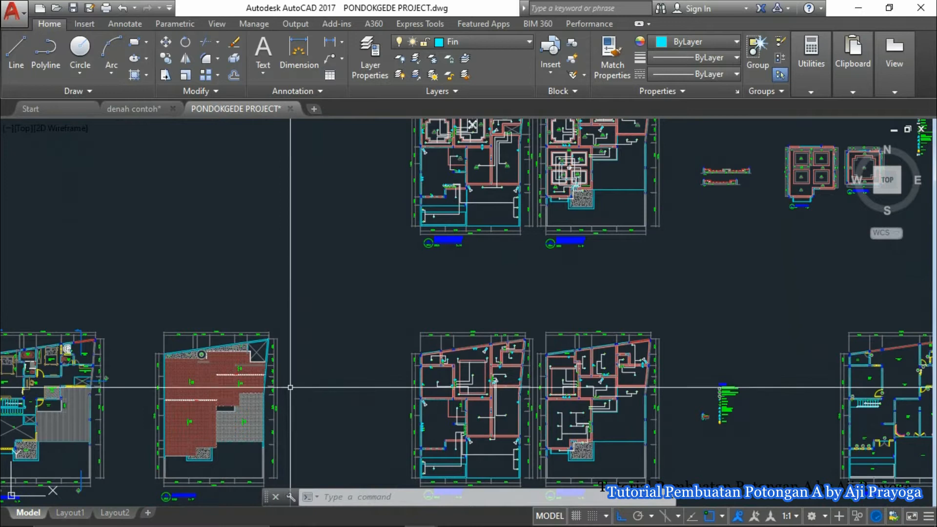
click(133, 110)
scroll(427, 311, down, 3)
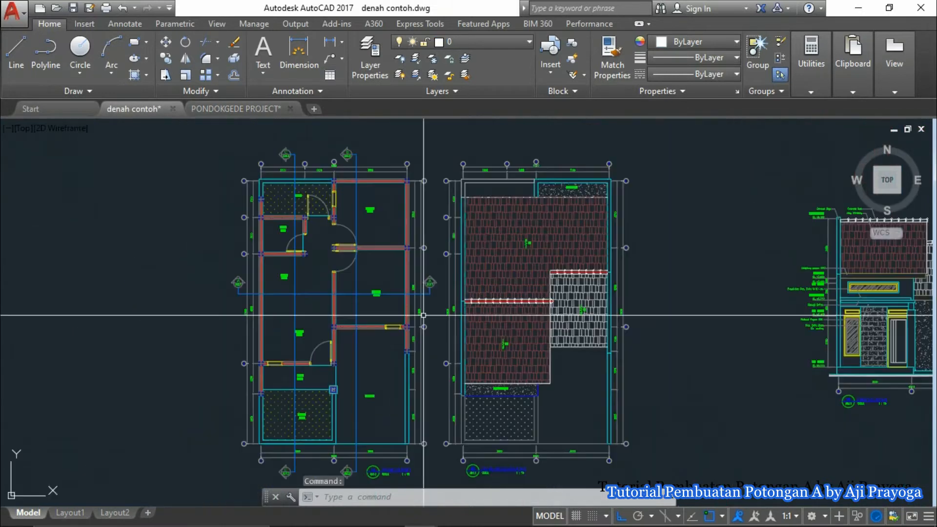
Step: Review the floor plan, roof plan, elevations and section in the denah contoh drawing
middle_drag(506, 283, 280, 291)
scroll(399, 284, down, 2)
middle_drag(400, 283, 243, 285)
scroll(465, 287, up, 3)
scroll(550, 272, down, 2)
middle_drag(550, 272, 712, 273)
middle_drag(284, 279, 615, 280)
scroll(421, 256, up, 3)
scroll(418, 256, down, 4)
middle_drag(387, 305, 534, 286)
scroll(589, 261, up, 3)
scroll(418, 255, down, 3)
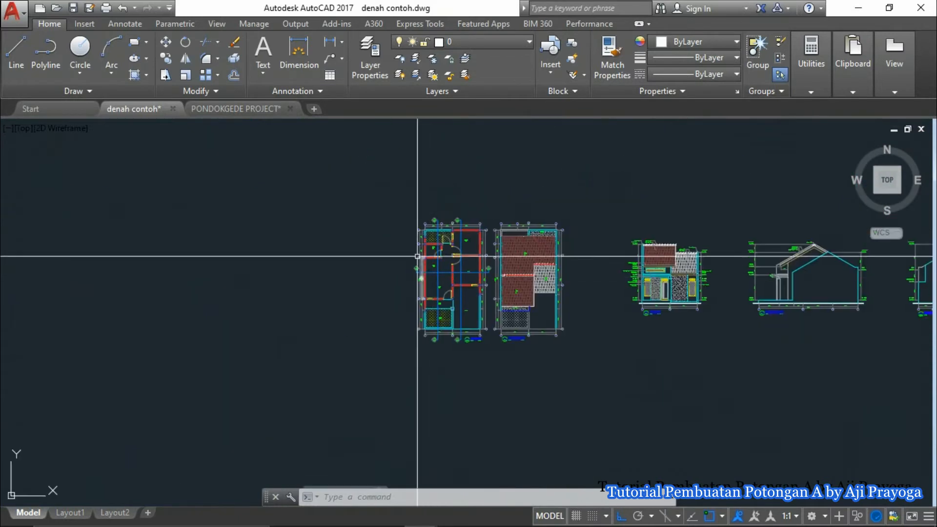
scroll(493, 317, up, 3)
middle_drag(462, 403, 321, 337)
click(276, 152)
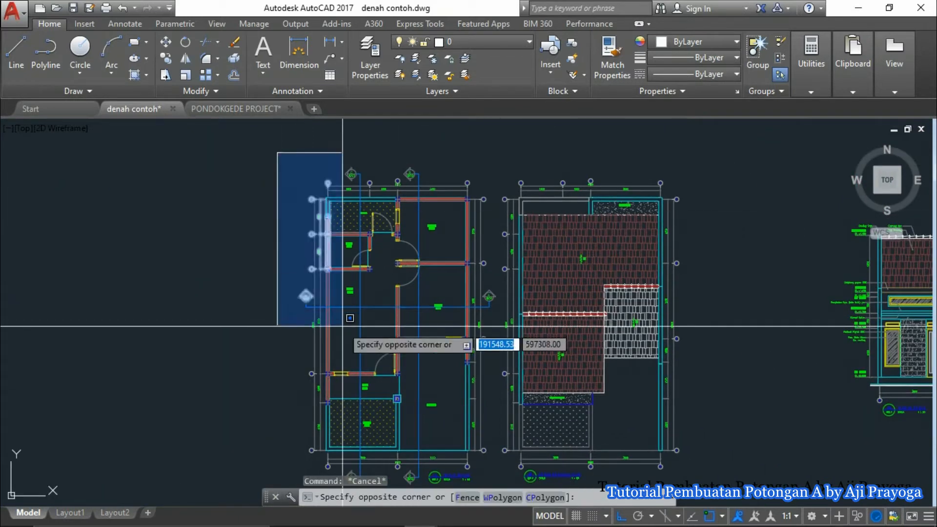
scroll(345, 327, down, 1)
middle_drag(408, 435, 375, 358)
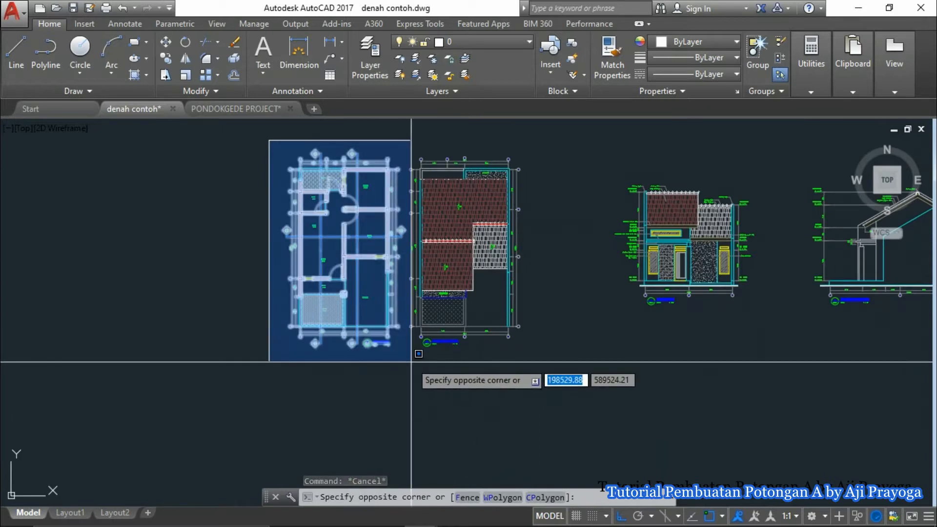
key(Escape)
Step: Restore the previous layer status and inspect the floor plan with its furniture, floor tiles and toilet fixtures
click(391, 95)
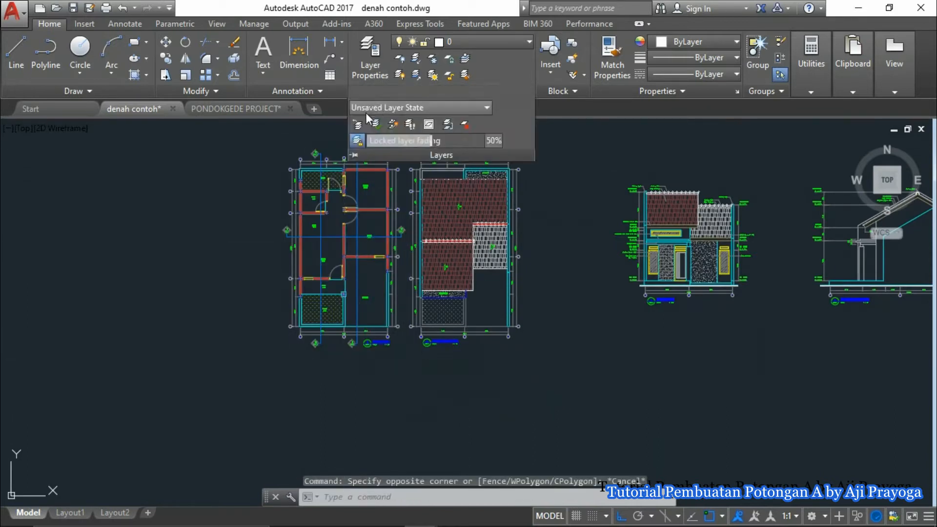
scroll(288, 268, up, 6)
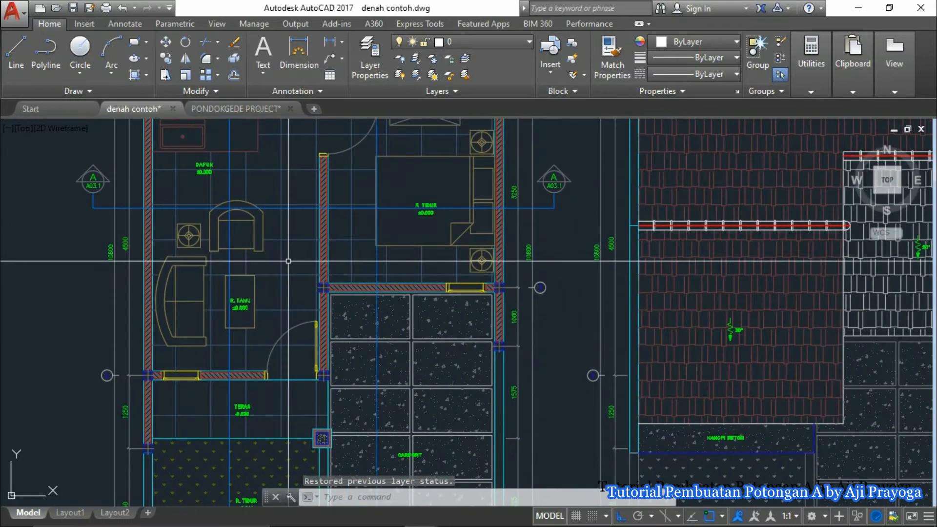
scroll(288, 261, down, 3)
scroll(363, 344, up, 6)
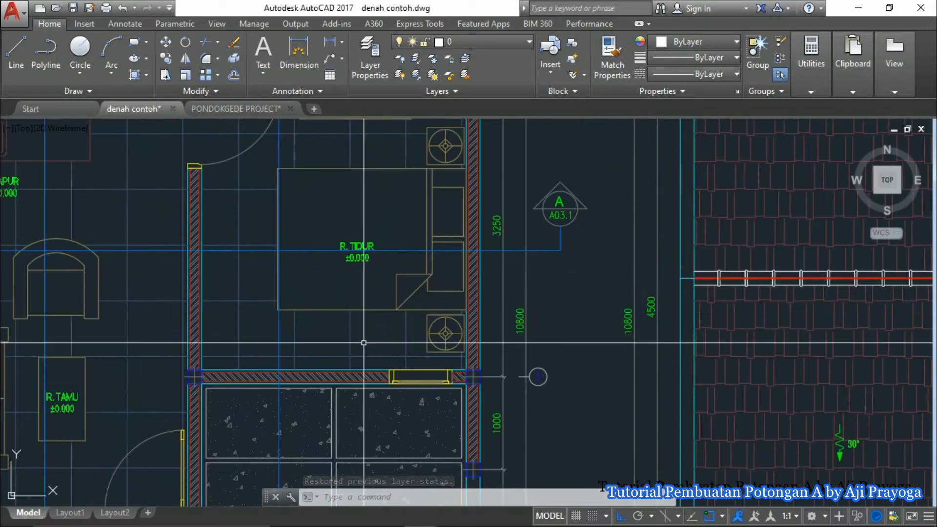
scroll(336, 342, down, 3)
scroll(252, 222, up, 5)
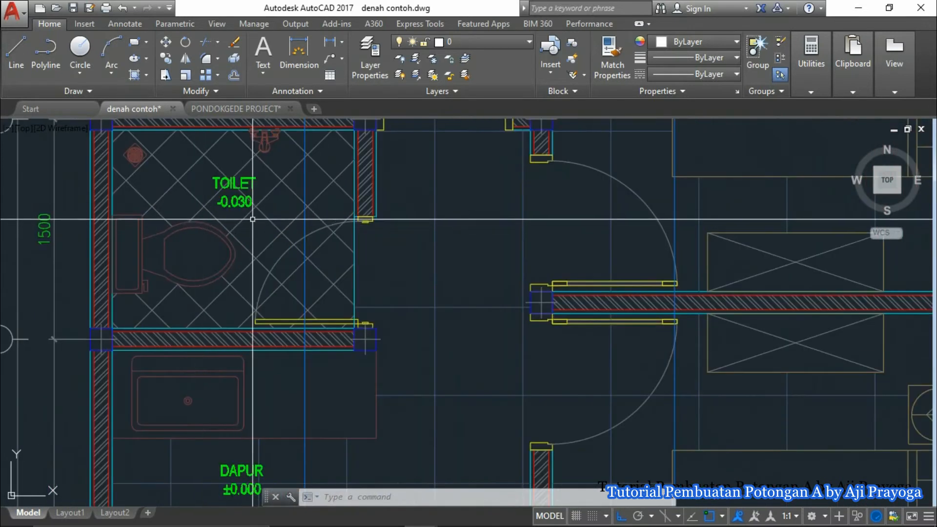
scroll(253, 219, down, 3)
Step: Freeze the floor-pattern and Furnitur layers by picking their objects in the floor plan
click(432, 61)
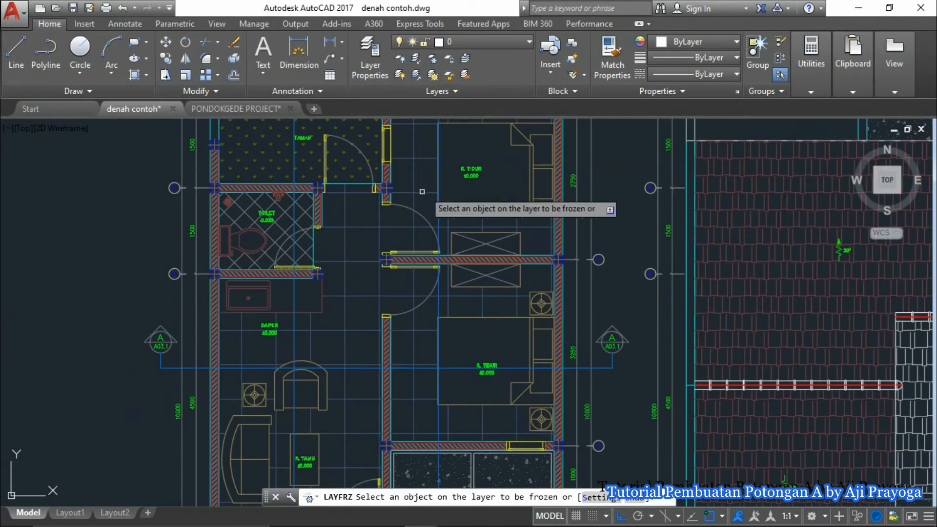
click(286, 213)
scroll(287, 214, down, 2)
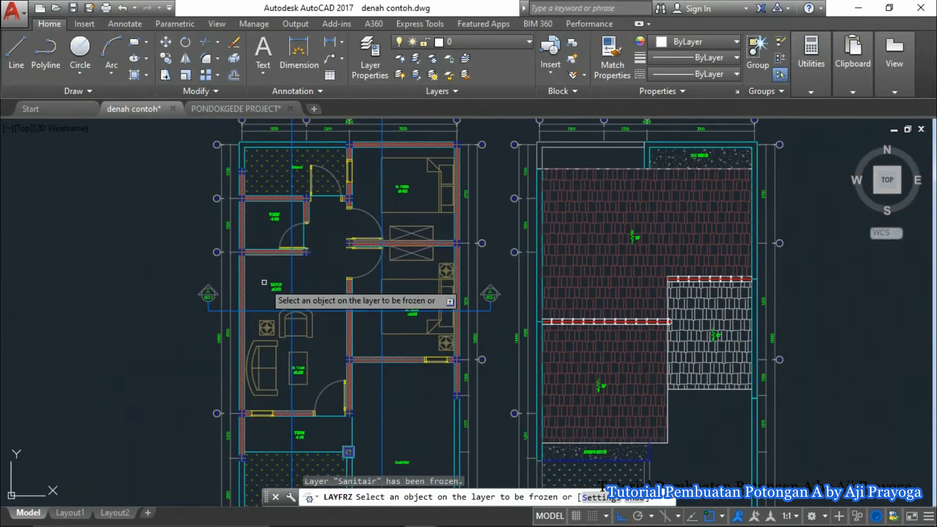
click(266, 325)
scroll(263, 248, up, 3)
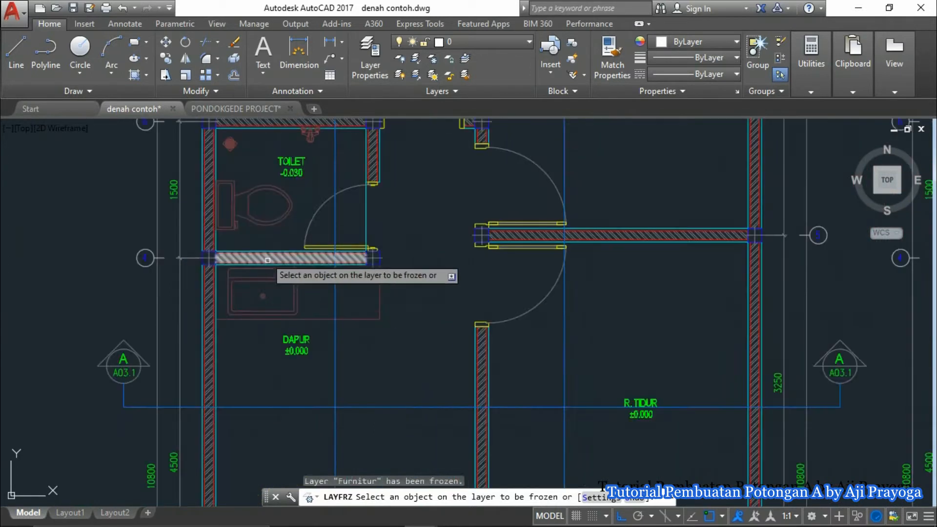
scroll(305, 298, down, 4)
key(Escape)
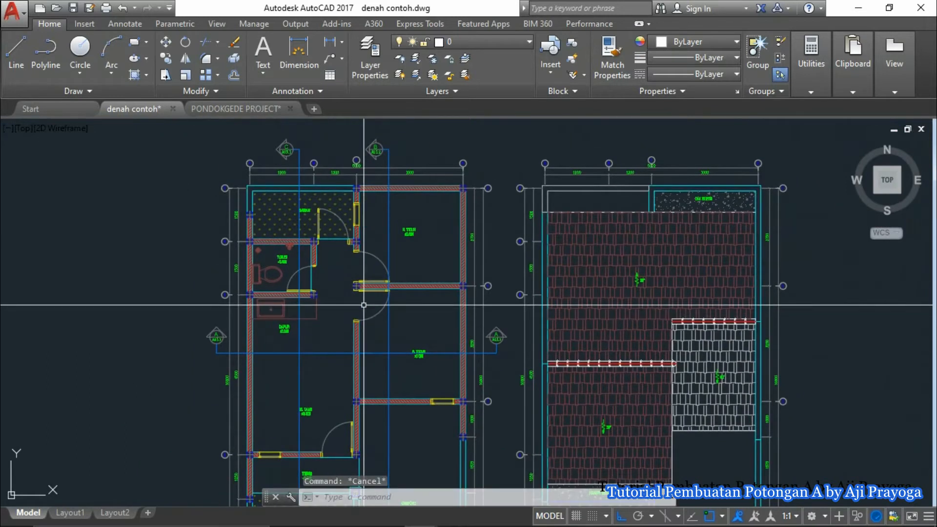
scroll(323, 193, down, 3)
scroll(268, 385, down, 2)
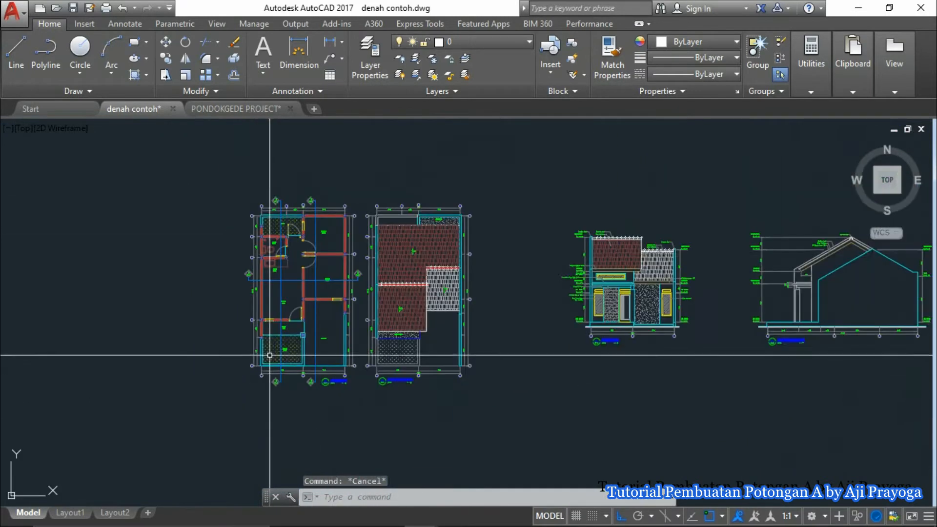
click(190, 181)
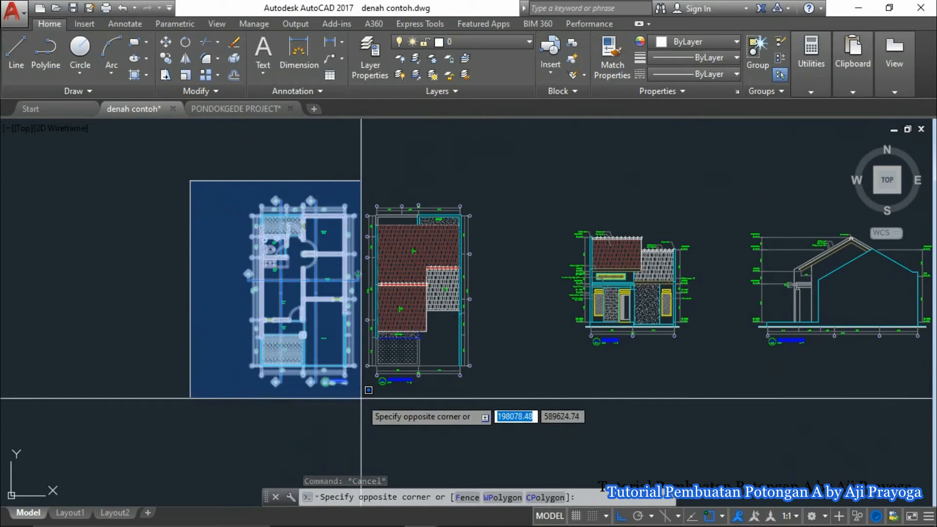
key(Escape)
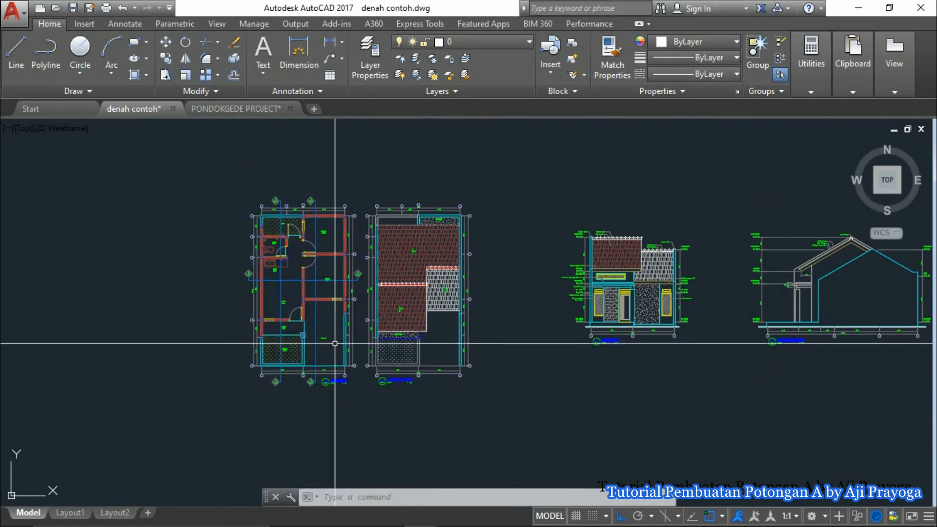
Step: Freeze the Sanitair layer by picking a sanitary fixture in the floor plan
click(430, 58)
scroll(267, 249, up, 6)
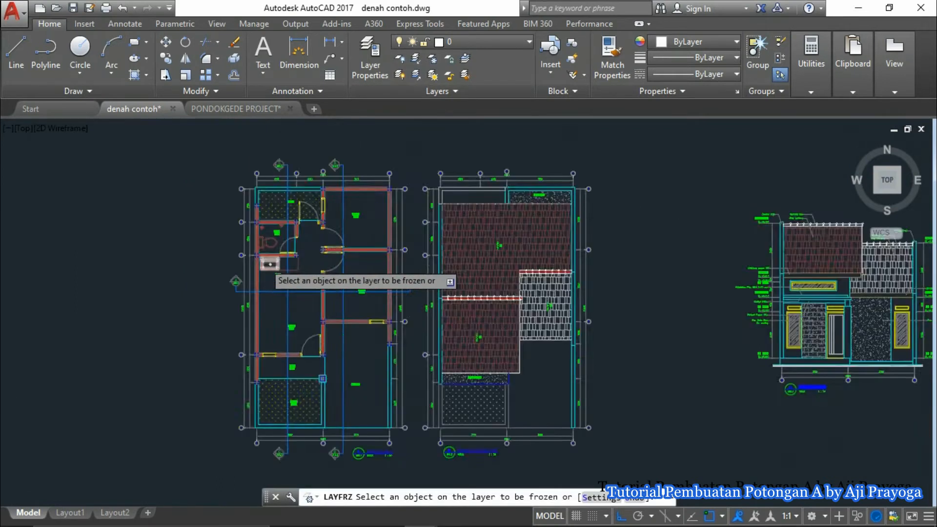
click(264, 205)
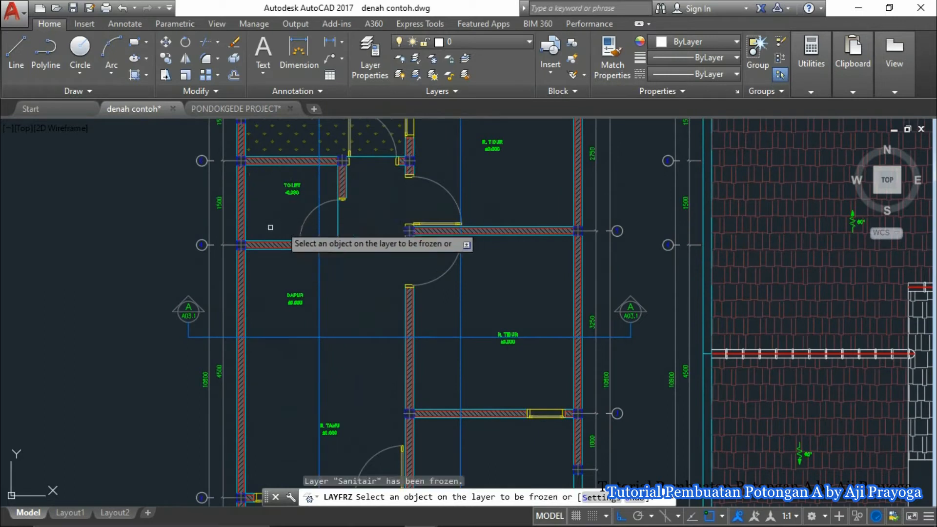
scroll(269, 306, down, 2)
scroll(227, 301, up, 4)
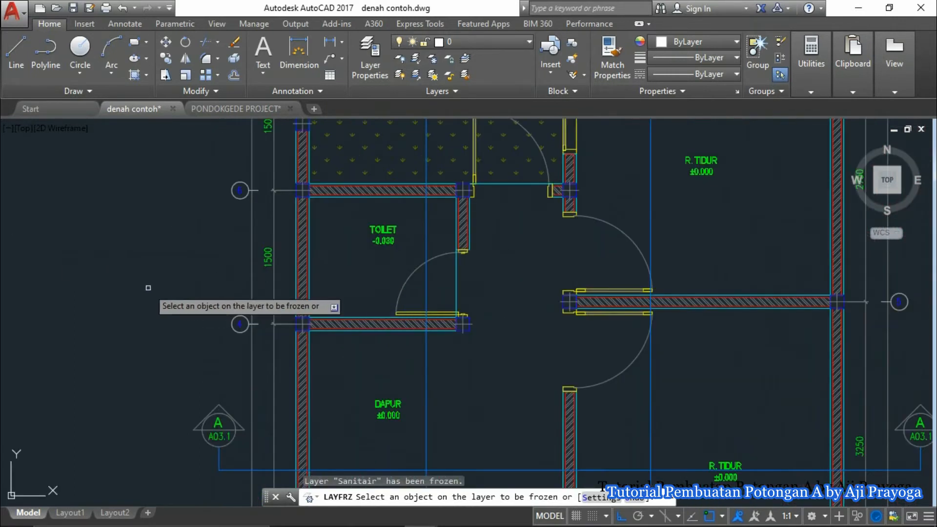
scroll(462, 282, down, 2)
middle_drag(463, 283, 394, 291)
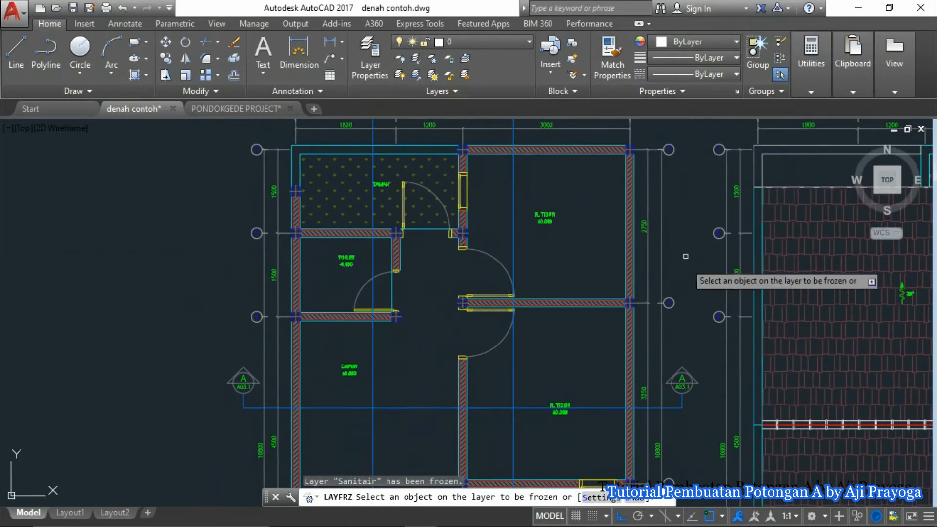
scroll(371, 253, down, 4)
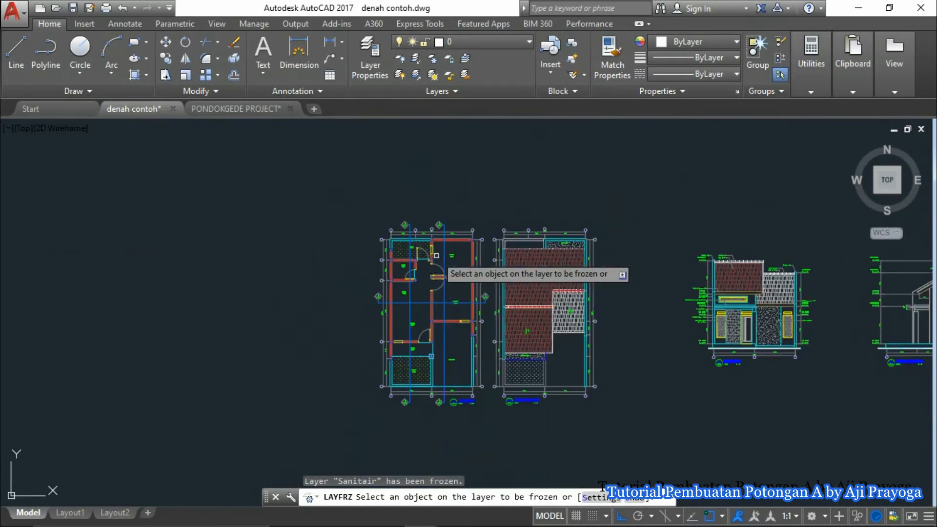
key(Escape)
Step: Copy the whole floor plan with its dimensions and section markers to the empty area beyond the section drawing
click(342, 147)
middle_drag(441, 312, 404, 312)
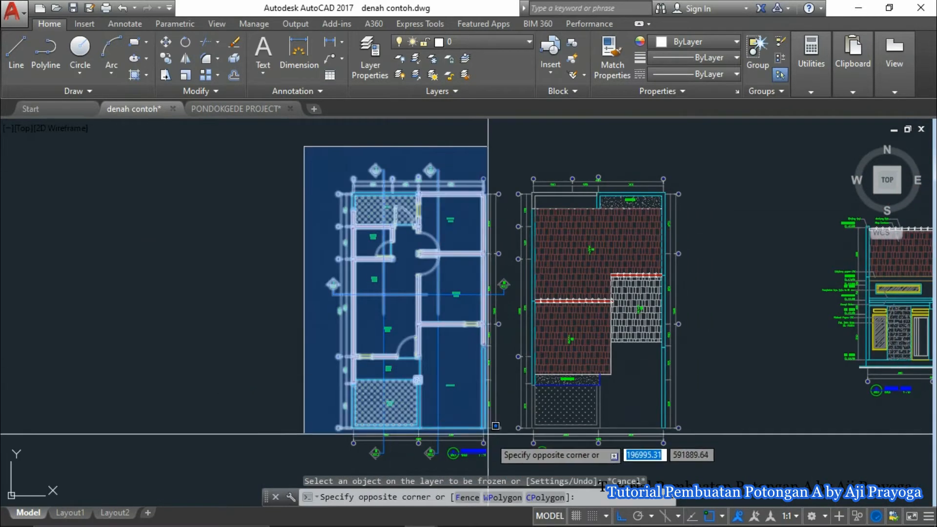
middle_drag(498, 444, 470, 404)
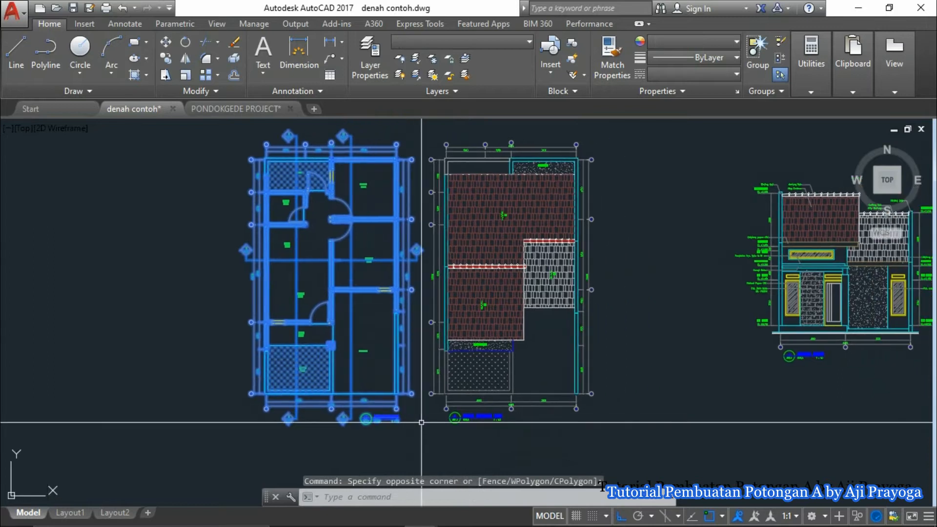
key(Return)
click(393, 428)
scroll(440, 415, down, 4)
scroll(641, 321, up, 5)
scroll(613, 327, down, 2)
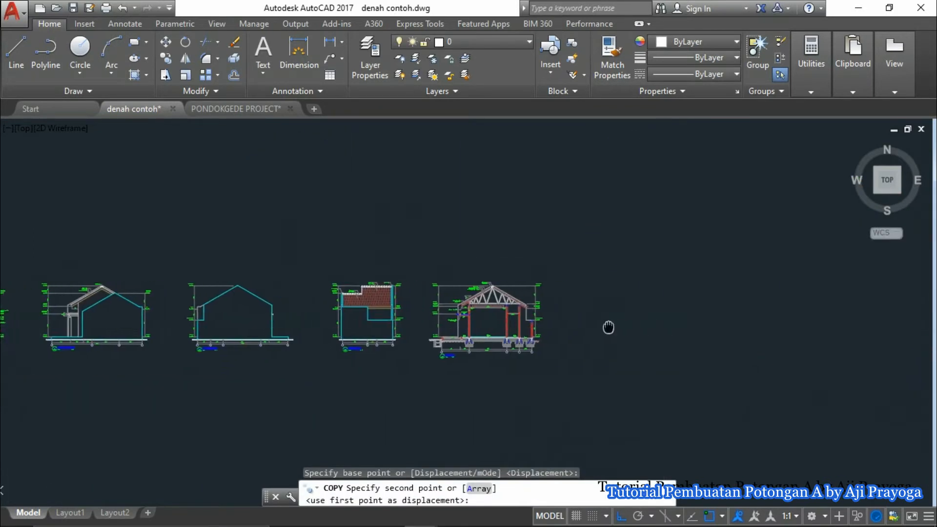
scroll(630, 330, up, 3)
middle_drag(629, 332, 441, 338)
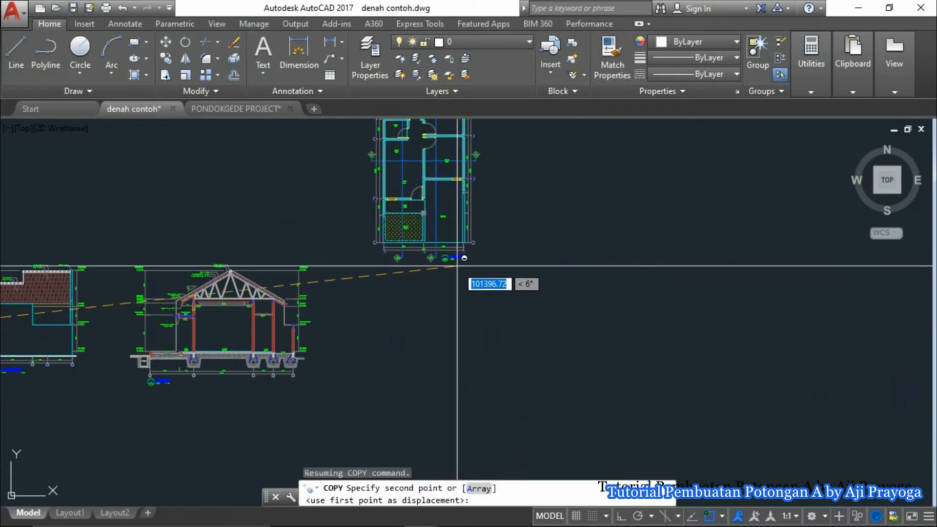
click(457, 266)
key(Return)
Step: Select the copied floor plan and move it within the free space beside the section drawing
scroll(247, 265, up, 4)
scroll(323, 279, down, 5)
click(363, 149)
click(452, 296)
middle_drag(452, 298, 427, 310)
text(m)
key(Return)
click(437, 328)
key(Escape)
key(Escape)
Step: Draw a rectangle along the section A cut line that encloses the lower part of the copied floor plan
scroll(269, 327, up, 2)
scroll(419, 235, down, 1)
scroll(447, 213, up, 2)
middle_drag(511, 128, 570, 295)
scroll(449, 219, up, 1)
scroll(581, 290, up, 2)
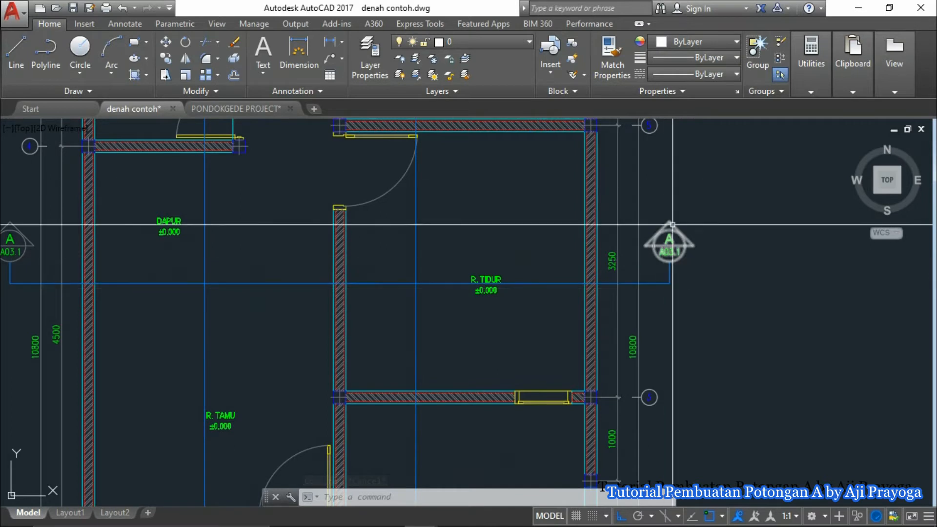
scroll(676, 258, down, 2)
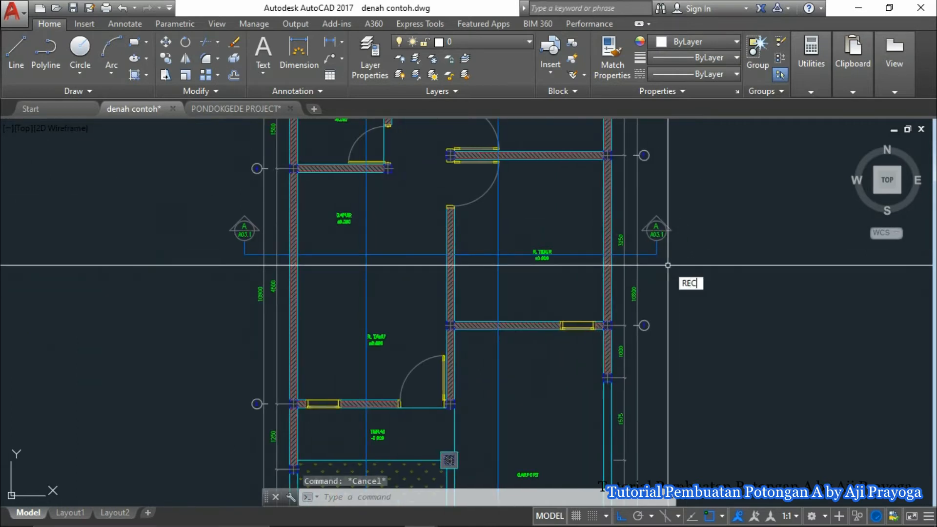
key(Return)
click(732, 255)
scroll(697, 259, down, 2)
middle_drag(696, 259, 673, 154)
click(484, 319)
scroll(610, 293, up, 4)
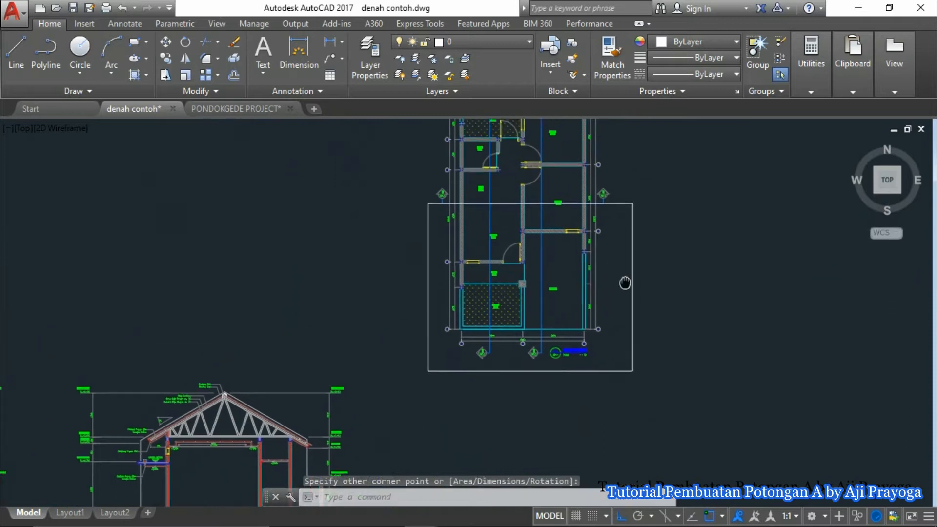
scroll(621, 251, down, 2)
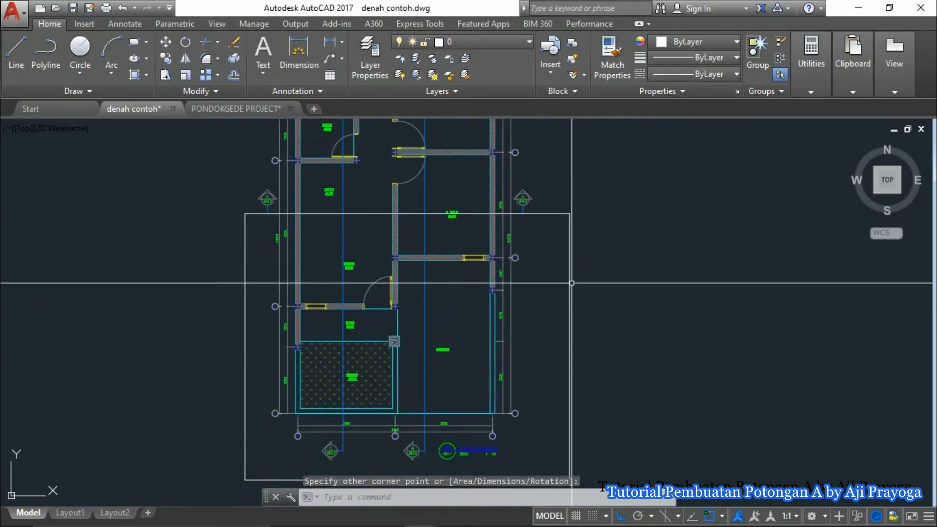
middle_drag(572, 283, 560, 314)
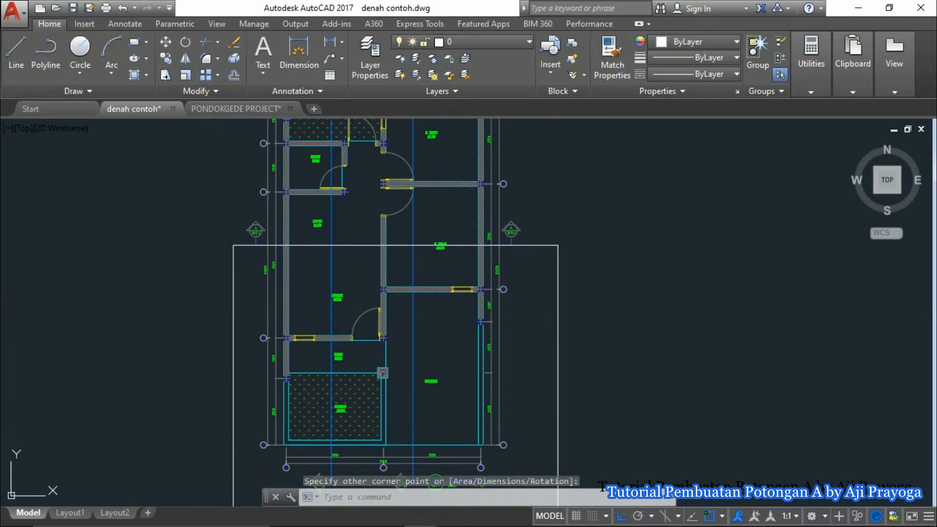
Step: Hatch the rectangle over the lower part of the floor plan by selecting it as the boundary object
text(h)
key(space)
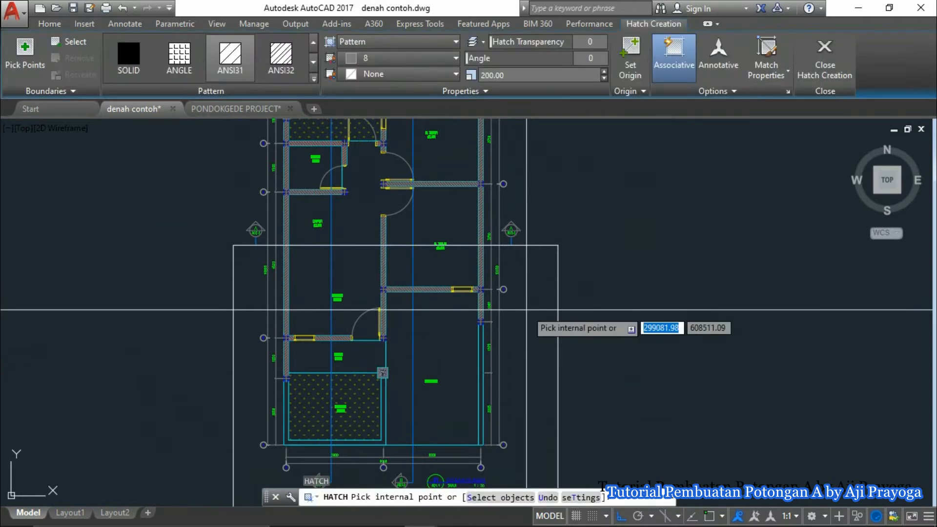
text(s)
key(space)
click(558, 285)
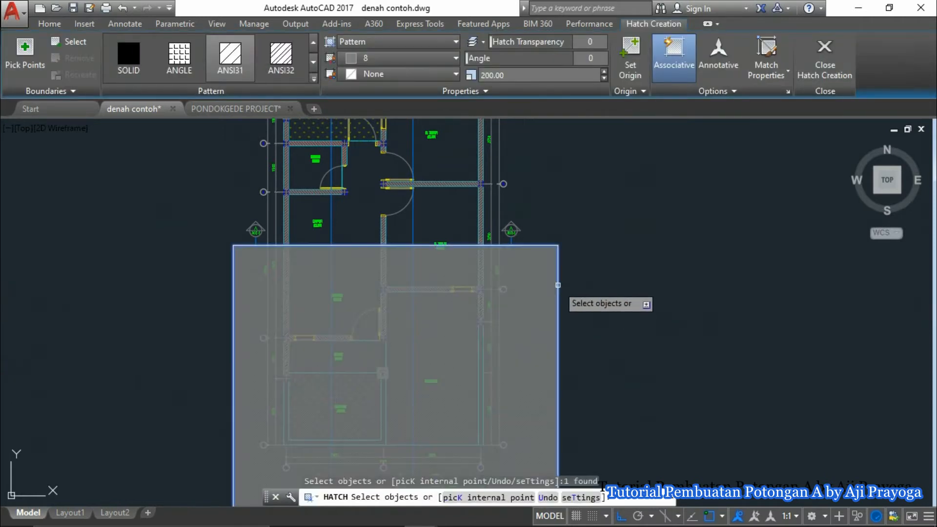
key(Return)
Step: Change the rectangle's hatch to pattern ANSI32 with a scale of 500
click(543, 303)
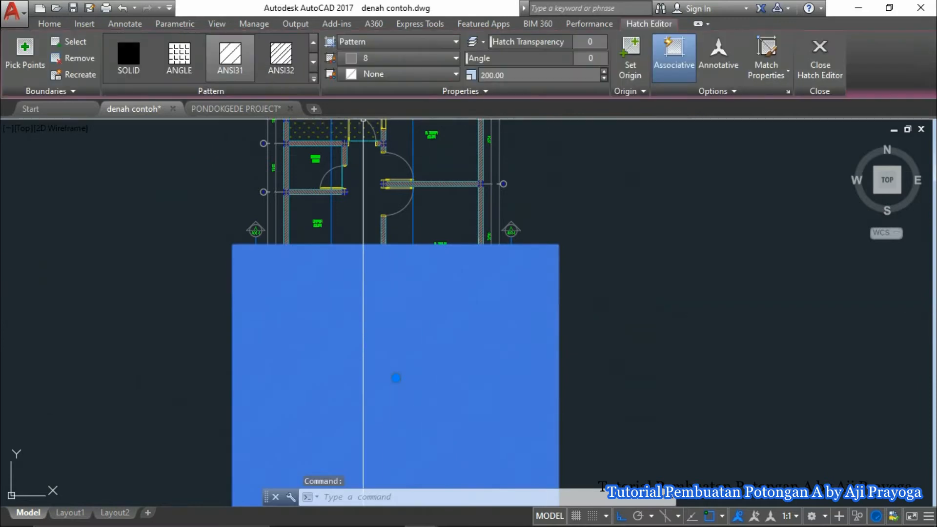
click(253, 54)
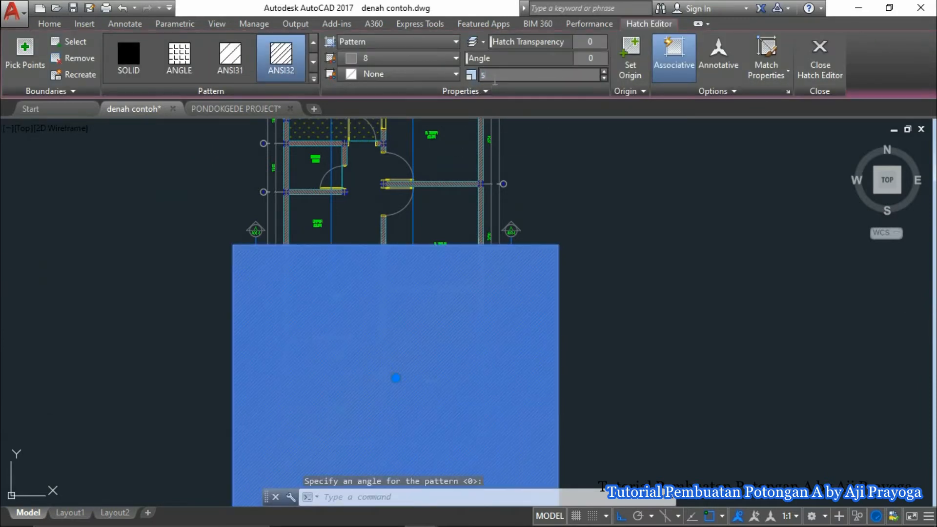
text(00)
key(Return)
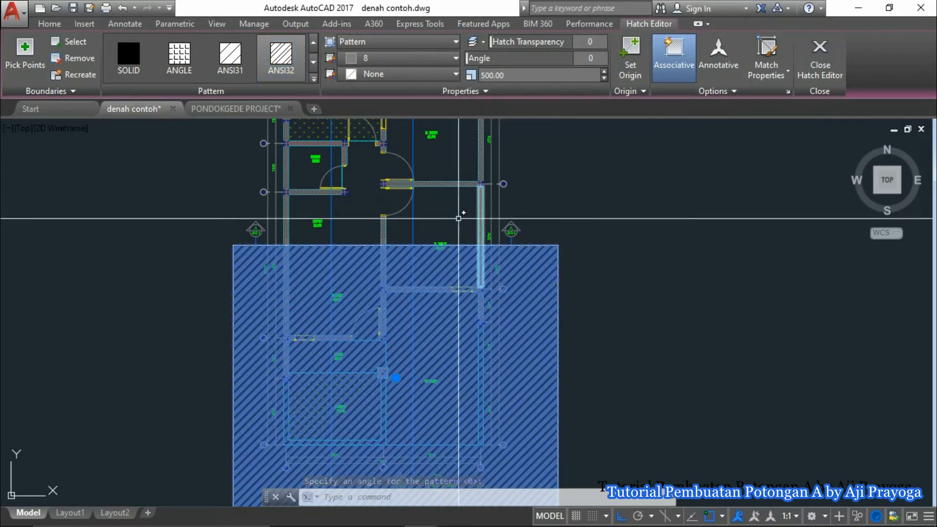
middle_drag(551, 223, 588, 189)
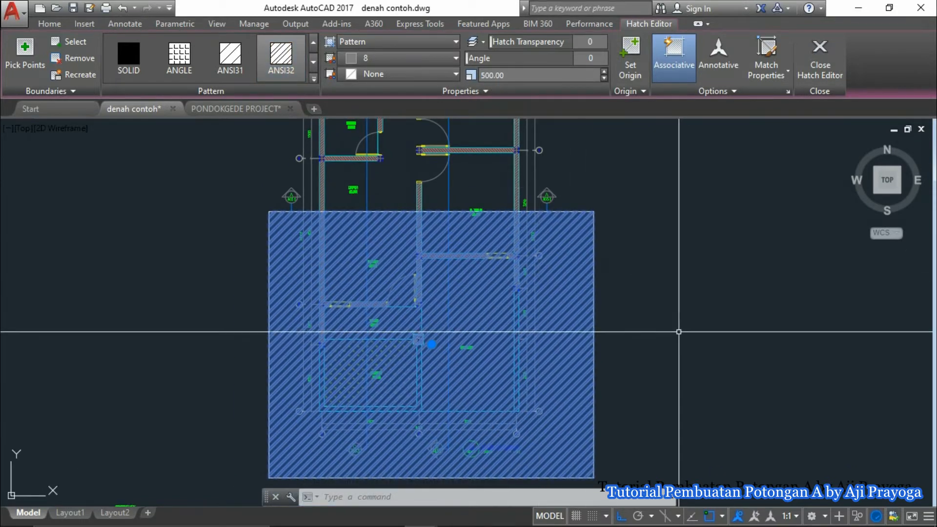
key(Escape)
Step: Examine the hatched part of the plan, the section A cut line and the viewing direction of its markers
middle_drag(261, 251, 231, 254)
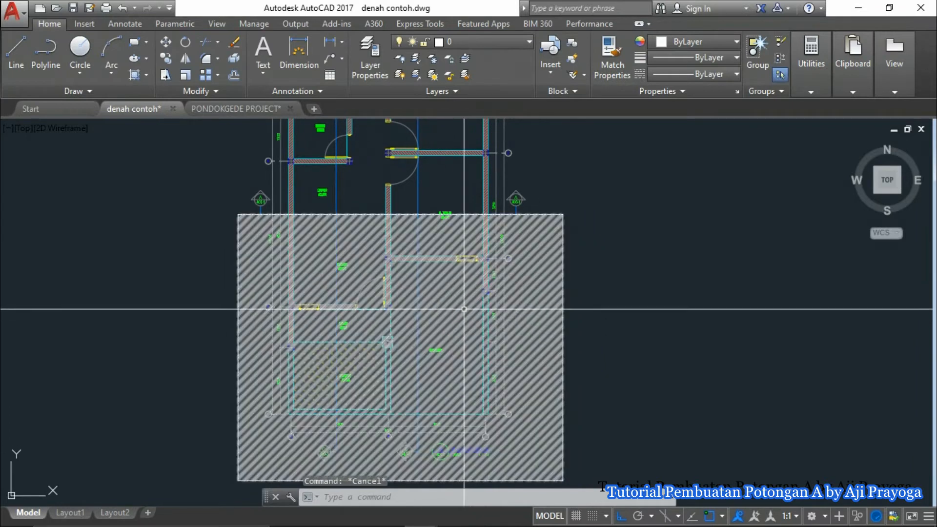
scroll(267, 253, up, 7)
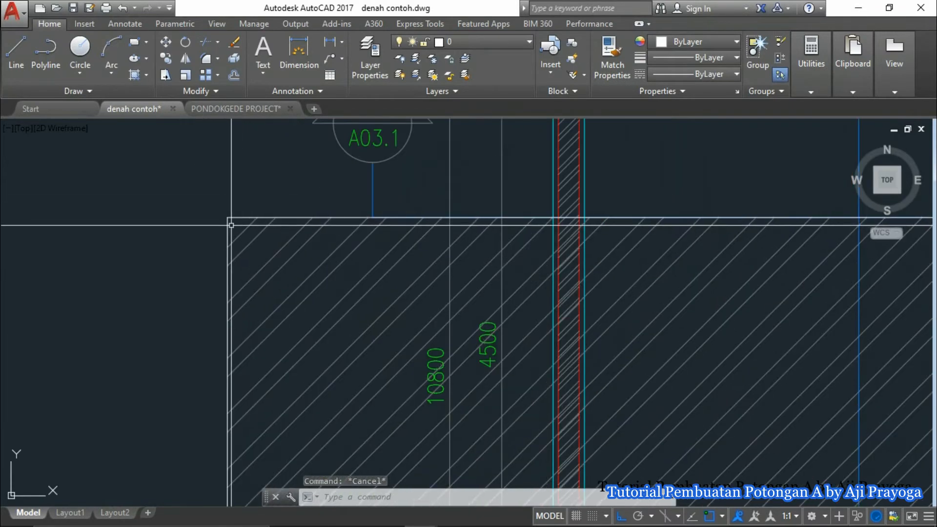
scroll(262, 243, down, 5)
middle_drag(578, 308, 518, 215)
scroll(518, 216, down, 2)
mouse_move(540, 280)
middle_down()
mouse_move(535, 257)
mouse_move(486, 241)
middle_up()
middle_drag(361, 346, 392, 380)
middle_drag(251, 251, 241, 278)
mouse_move(585, 264)
middle_down()
mouse_move(561, 272)
mouse_move(600, 298)
middle_up()
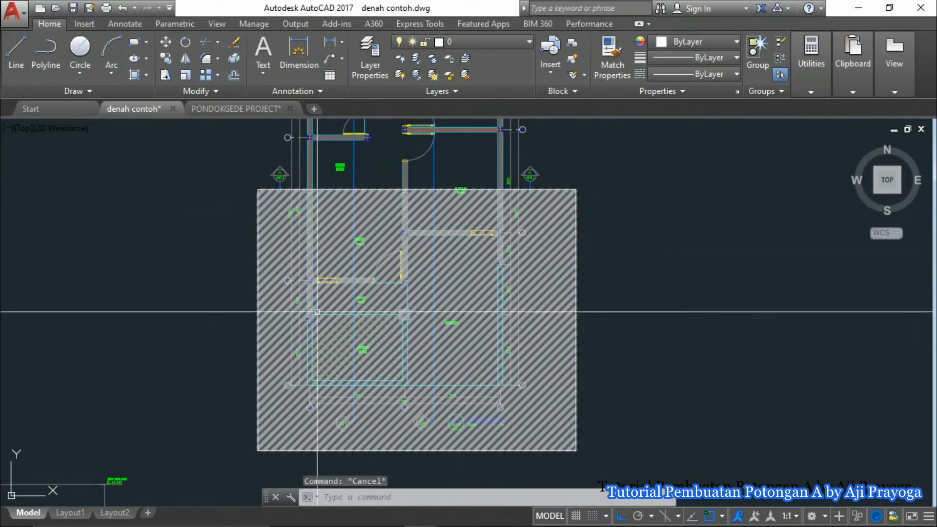
scroll(385, 315, up, 2)
scroll(396, 259, down, 2)
middle_drag(415, 226, 371, 257)
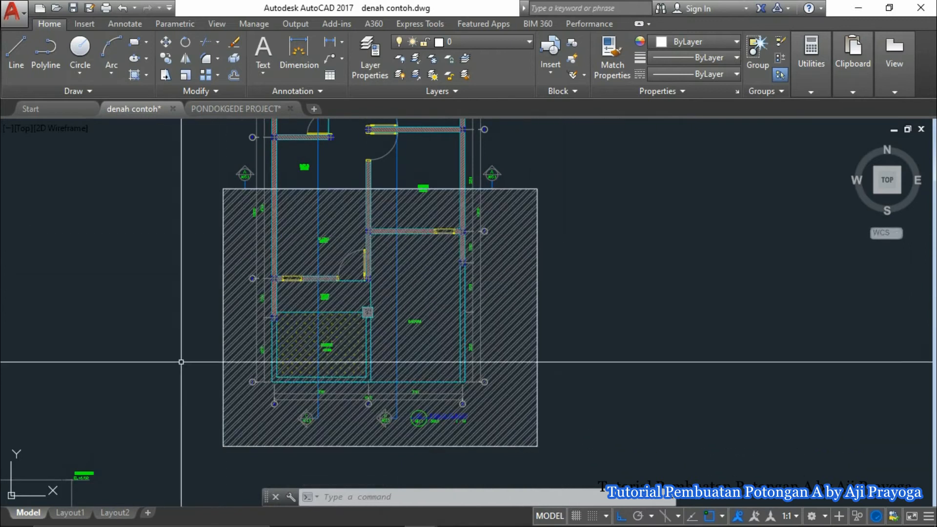
scroll(492, 174, up, 2)
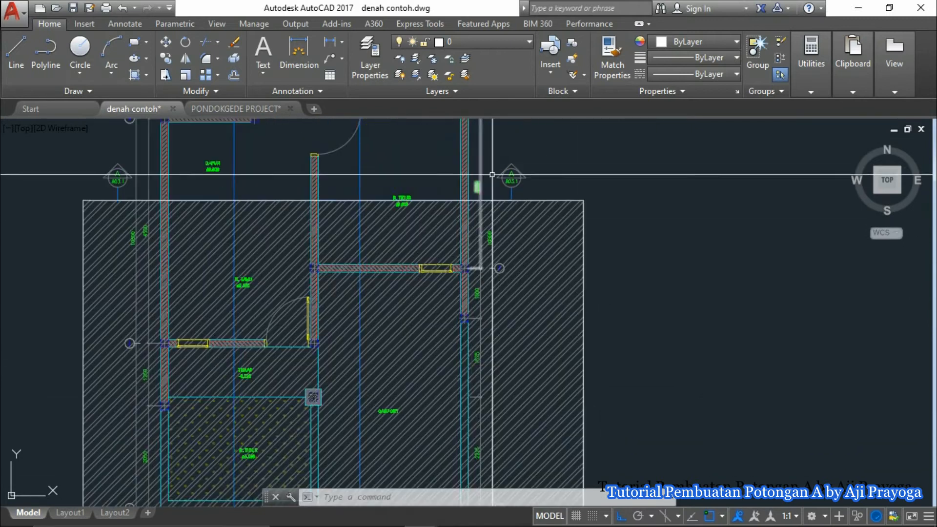
scroll(492, 174, up, 4)
middle_drag(477, 244, 476, 325)
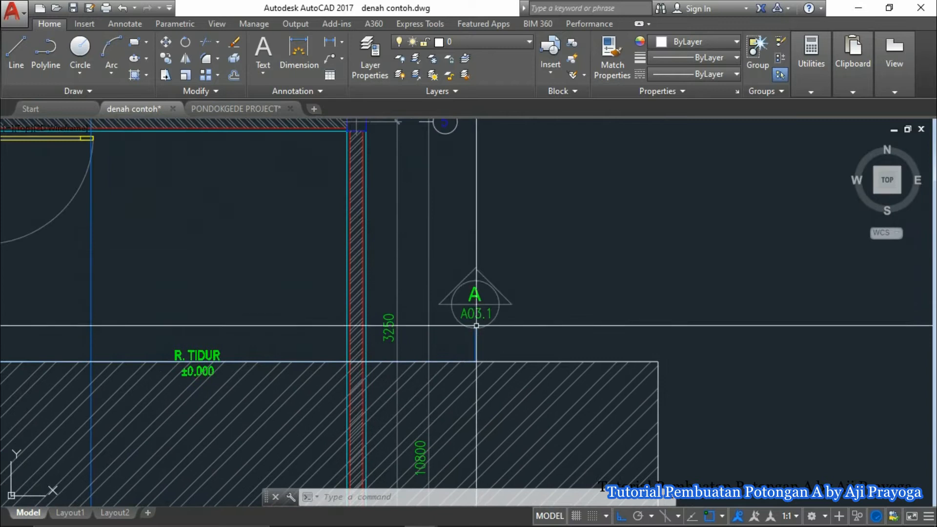
scroll(475, 257, down, 2)
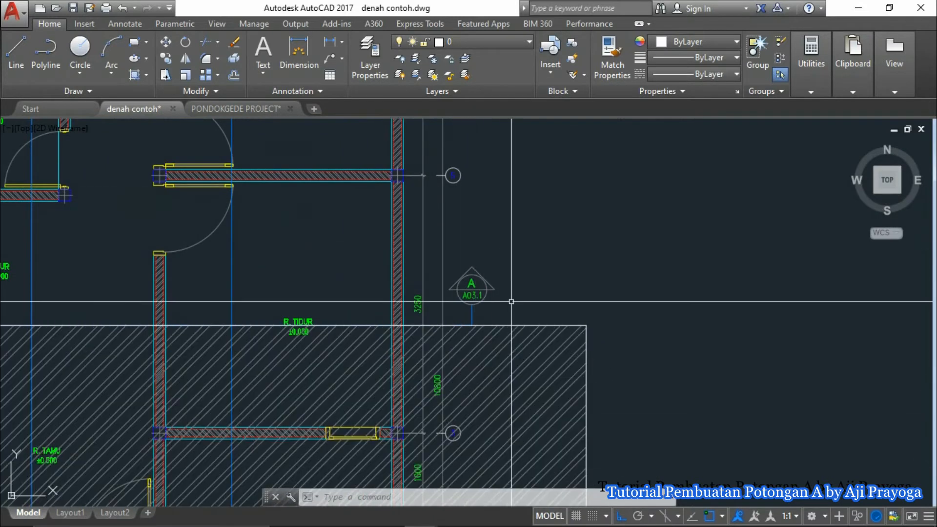
scroll(509, 298, down, 3)
scroll(497, 335, up, 5)
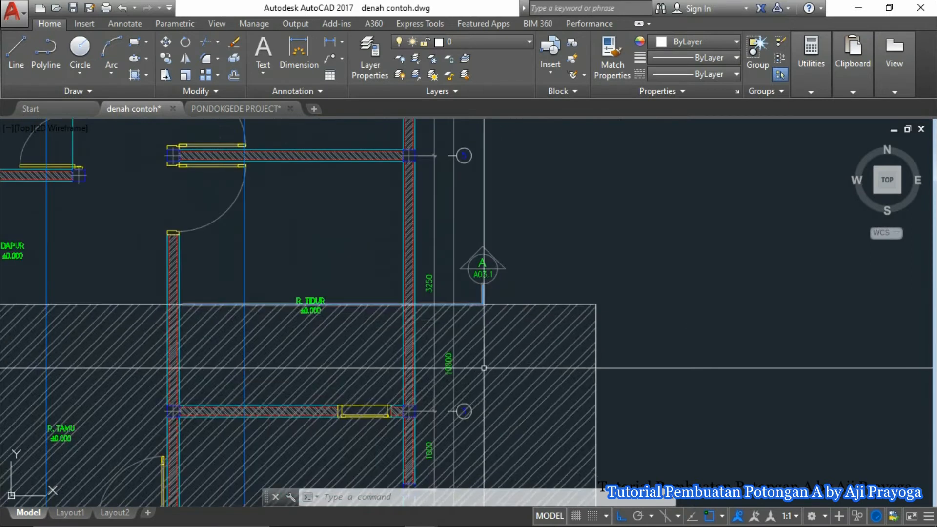
Step: Rotate the whole copied floor plan with its hatched rectangle by 180 degrees
scroll(495, 221, down, 7)
scroll(495, 221, down, 2)
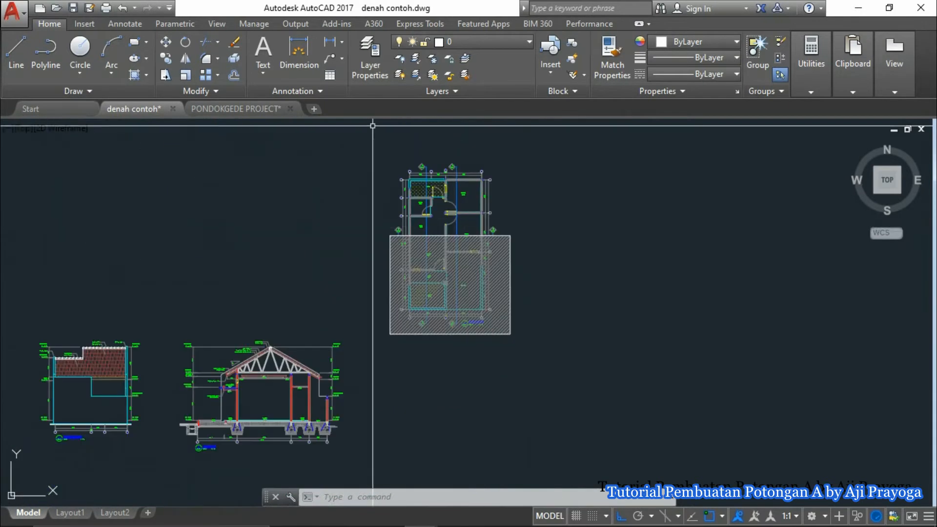
click(380, 143)
click(565, 379)
middle_drag(471, 308, 500, 326)
text(ro)
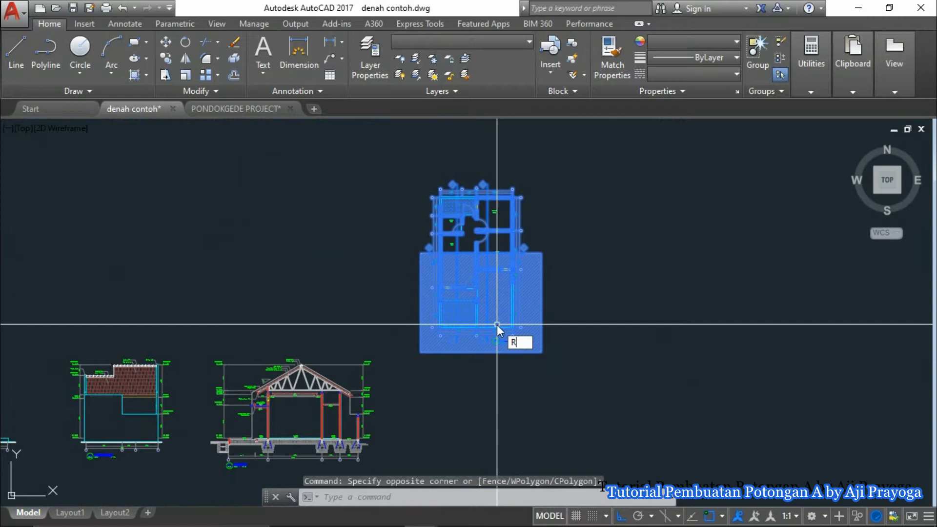
key(Return)
click(476, 253)
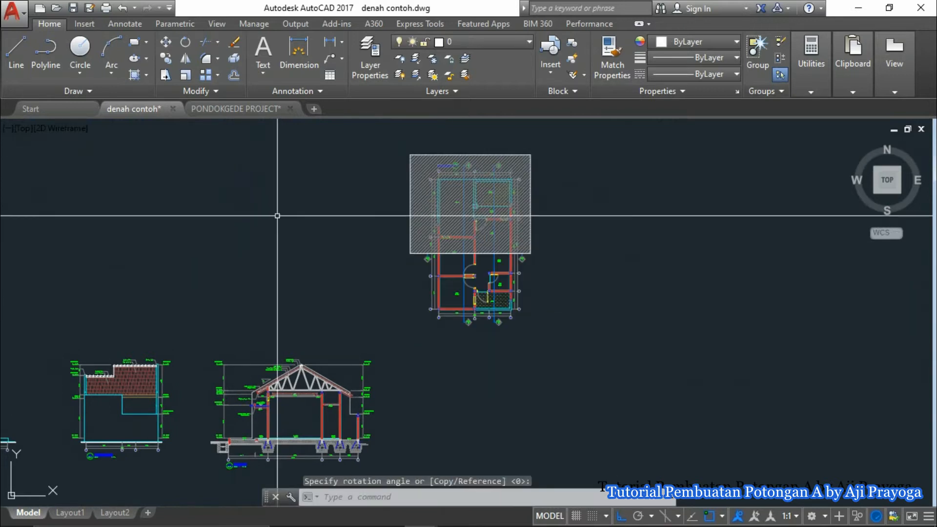
Step: Mirror both section A markers and the hatched rectangle across the cut line, erasing the source objects
scroll(413, 266, up, 5)
scroll(421, 266, up, 3)
click(452, 234)
click(405, 279)
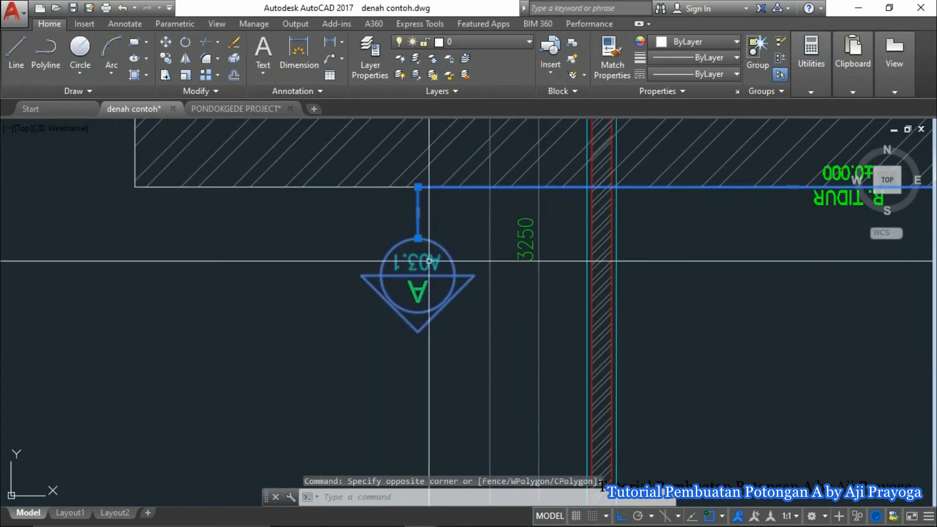
scroll(371, 273, down, 2)
middle_drag(371, 273, 234, 295)
scroll(638, 283, up, 1)
middle_drag(638, 282, 244, 293)
click(630, 284)
click(580, 309)
click(673, 285)
click(649, 249)
middle_drag(674, 264, 648, 283)
text(mi)
key(Return)
click(610, 283)
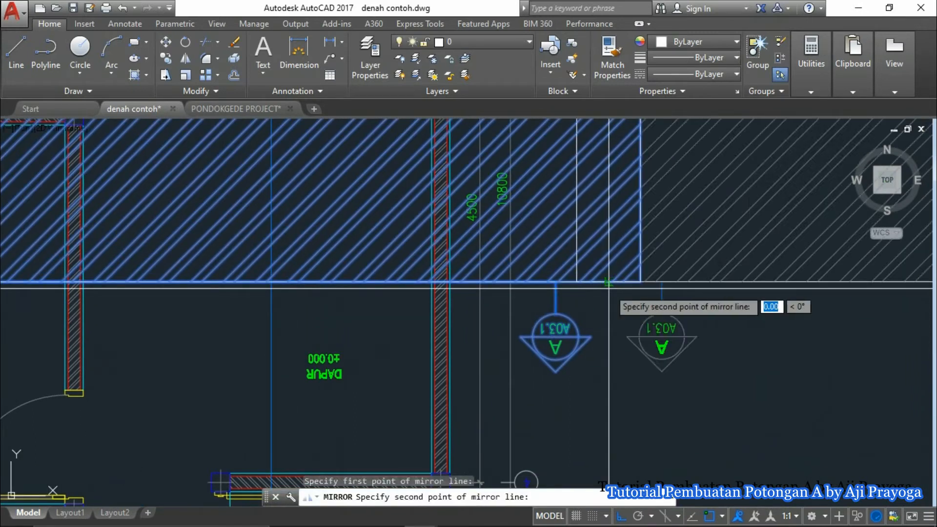
click(701, 294)
text(Y)
key(Return)
Step: Undo the mirroring of the hatch and markers and the rotation of the floor plan
scroll(702, 294, down, 5)
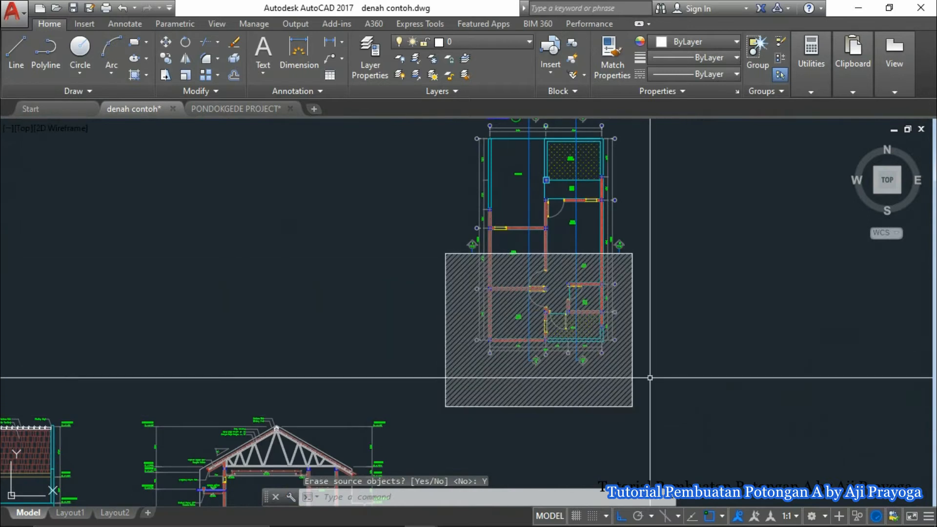
key(ctrl+z)
scroll(559, 343, down, 5)
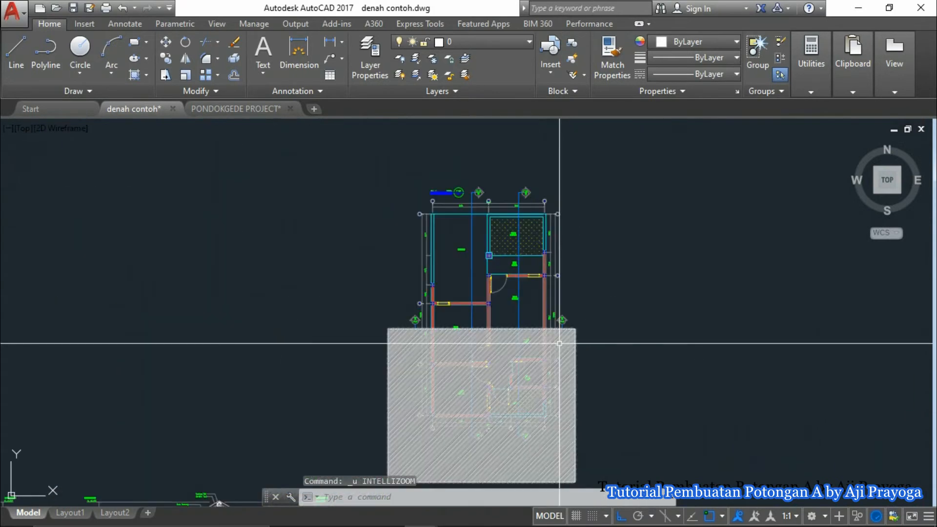
key(ctrl+z)
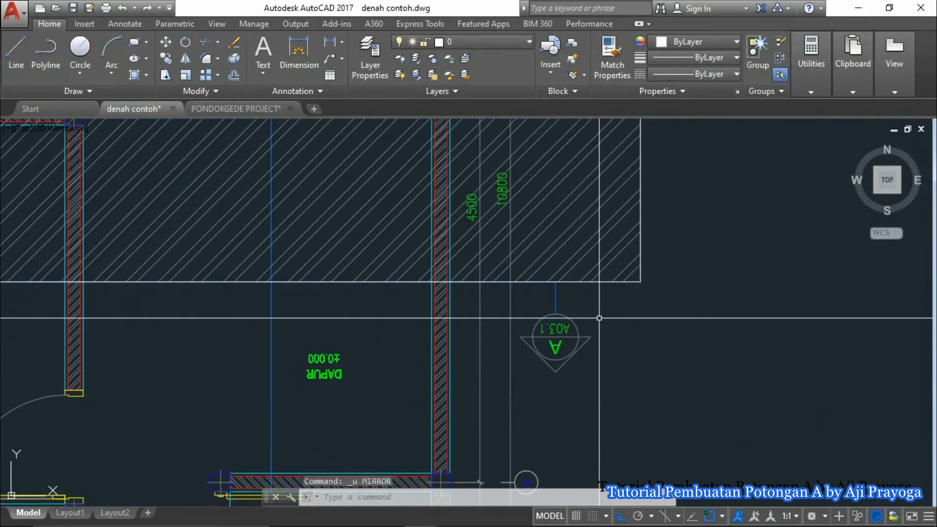
key(ctrl+z)
key(ctrl+z)
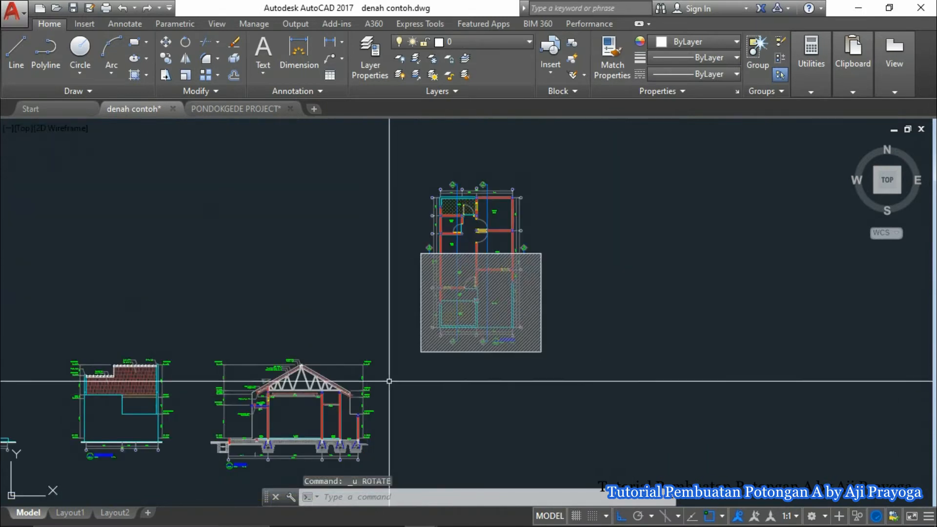
scroll(375, 379, up, 4)
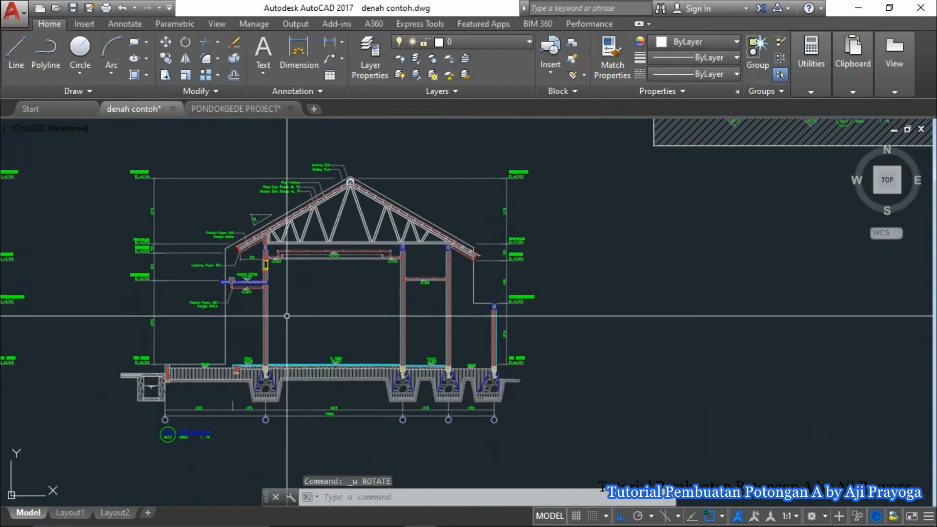
scroll(268, 364, down, 2)
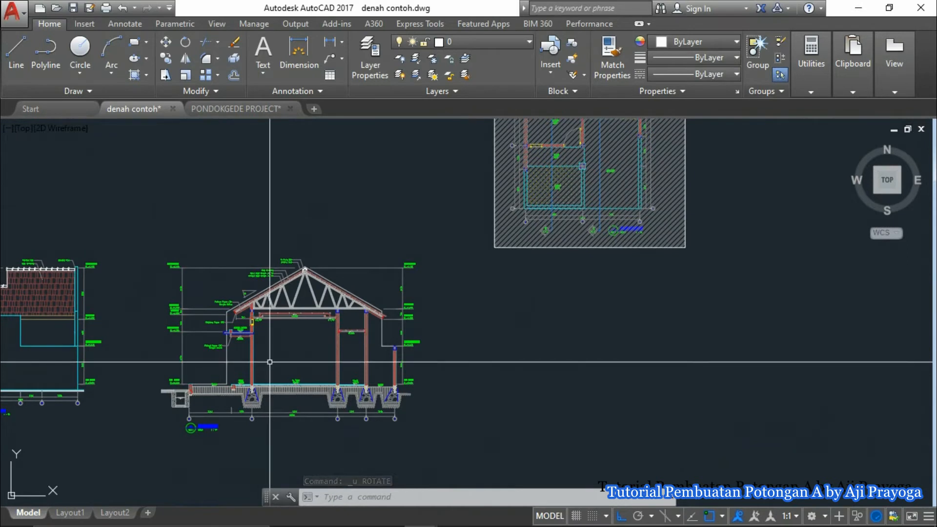
middle_drag(523, 310, 512, 335)
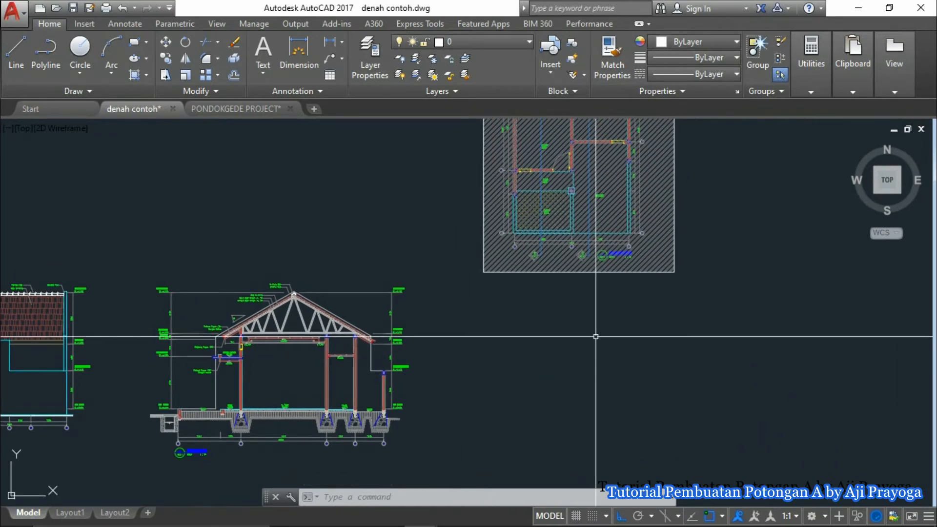
middle_drag(609, 312, 548, 383)
scroll(508, 329, down, 5)
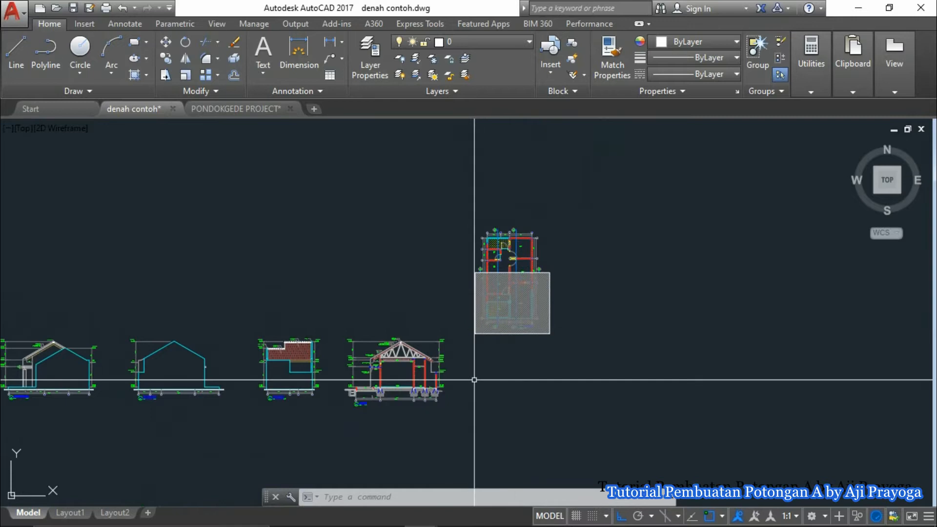
text(L)
key(Return)
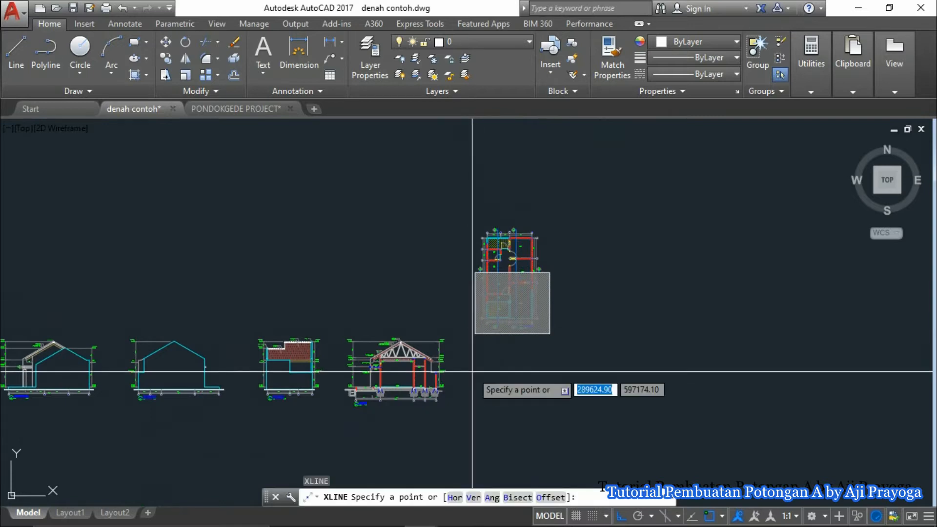
text(V)
key(Return)
key(Escape)
Step: Draw horizontal construction lines along the ±0.000 floor level of the existing section with the roof truss
text(xl)
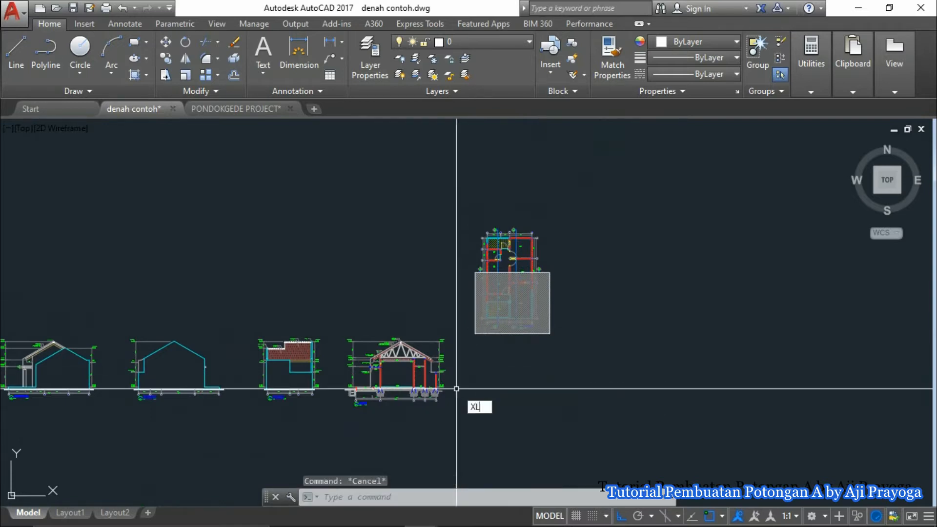
key(Return)
scroll(450, 391, up, 10)
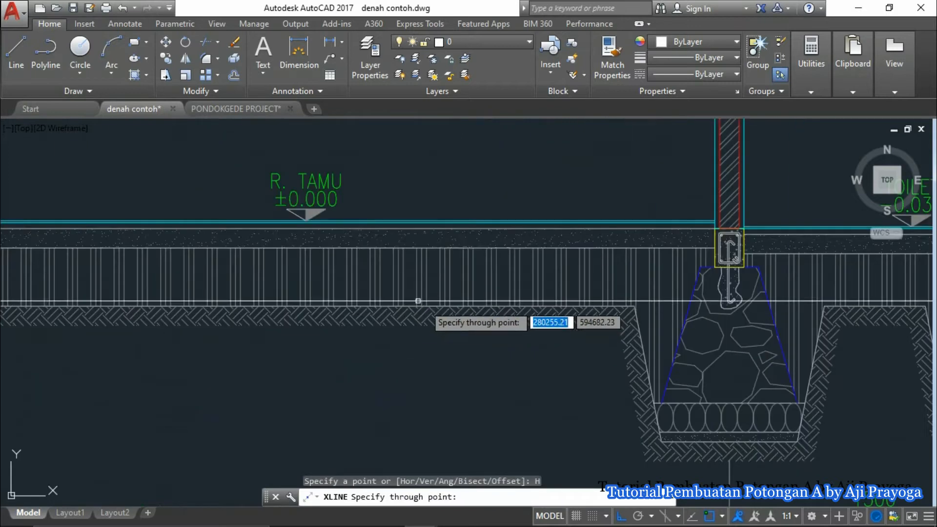
scroll(331, 220, down, 5)
key(Escape)
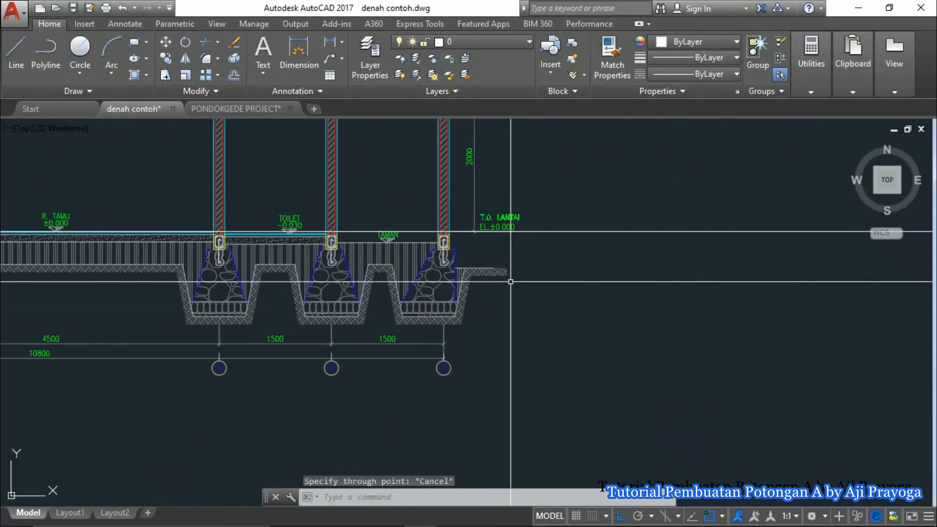
text(xl)
key(Return)
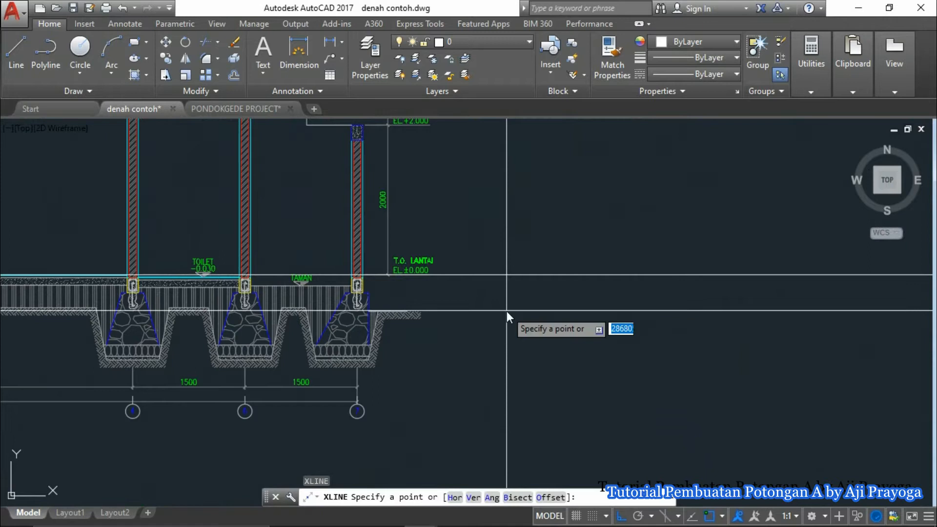
text(h)
key(Return)
scroll(195, 285, up, 8)
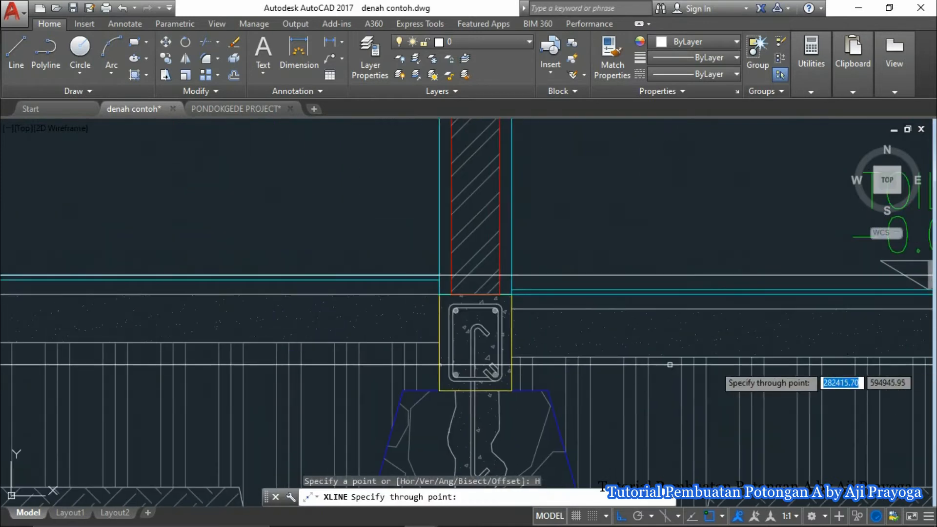
scroll(181, 385, up, 5)
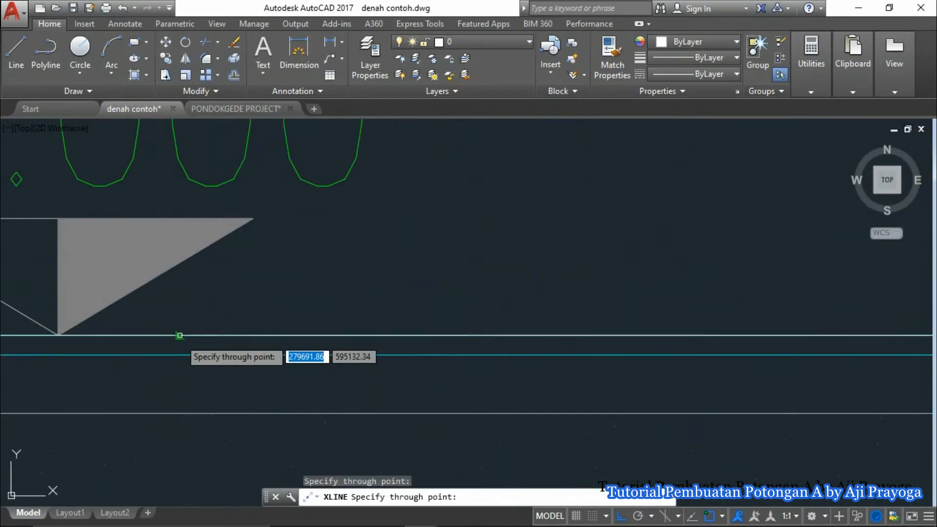
scroll(180, 336, down, 12)
key(Escape)
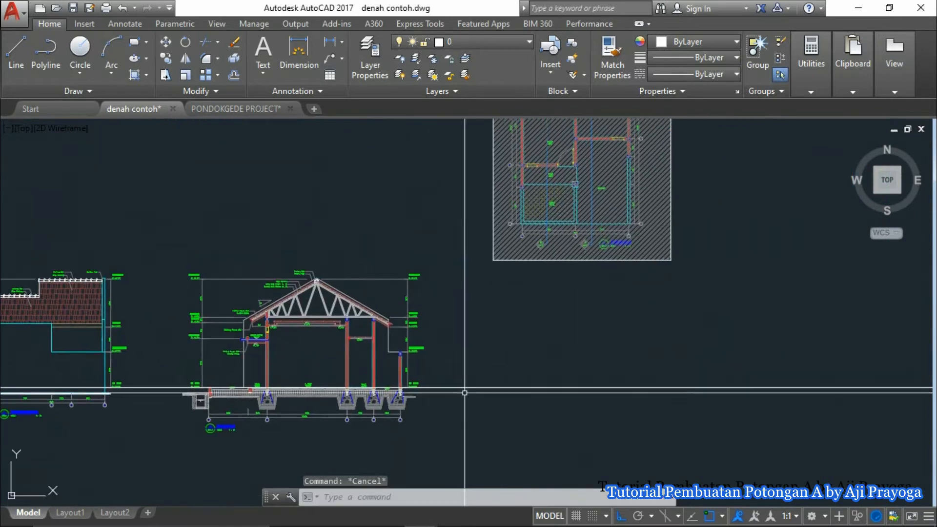
Step: Draw a vertical construction line through the centre of the grid 4 column on the plan's left outer wall
middle_drag(532, 349, 458, 360)
text(xl)
key(Return)
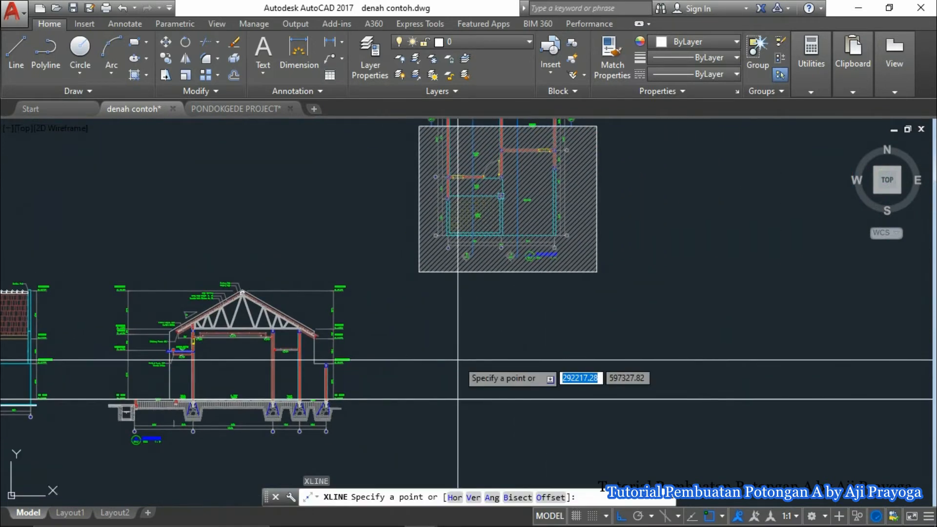
scroll(458, 361, down, 3)
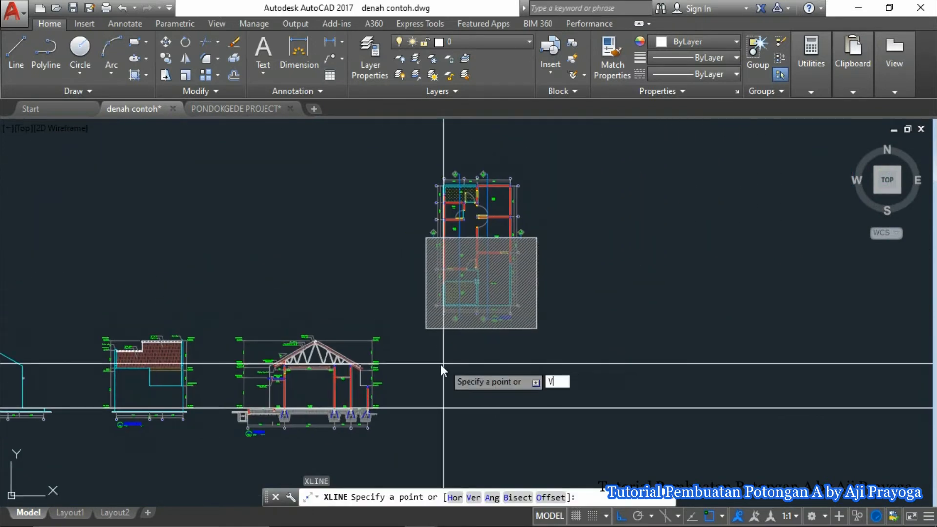
text(v)
key(Return)
scroll(519, 240, up, 6)
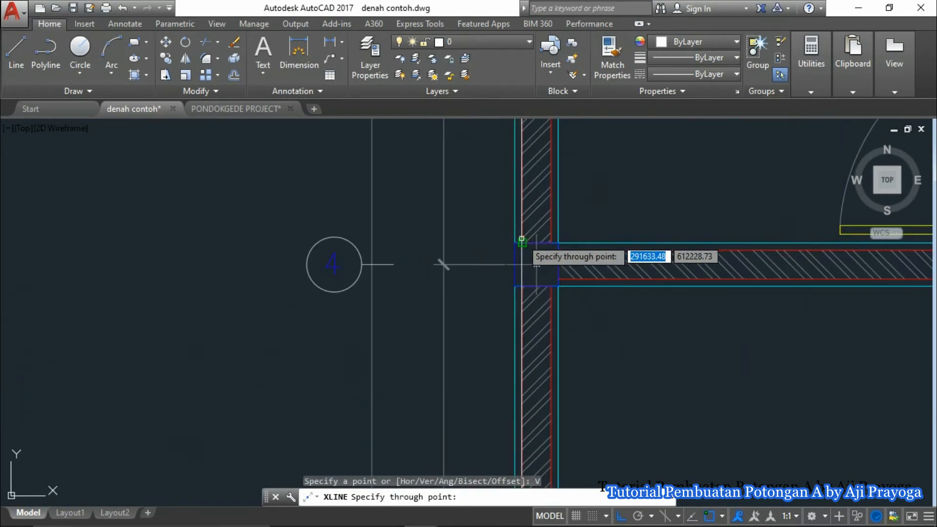
scroll(542, 281, up, 4)
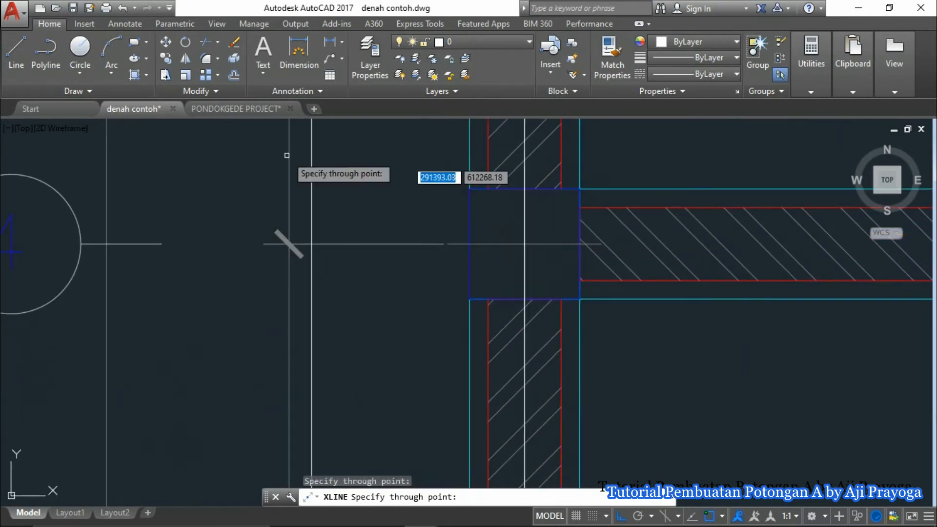
scroll(293, 205, down, 6)
Step: Add vertical construction lines through the column centres of the plan's middle wall and right outer wall
scroll(394, 381, up, 7)
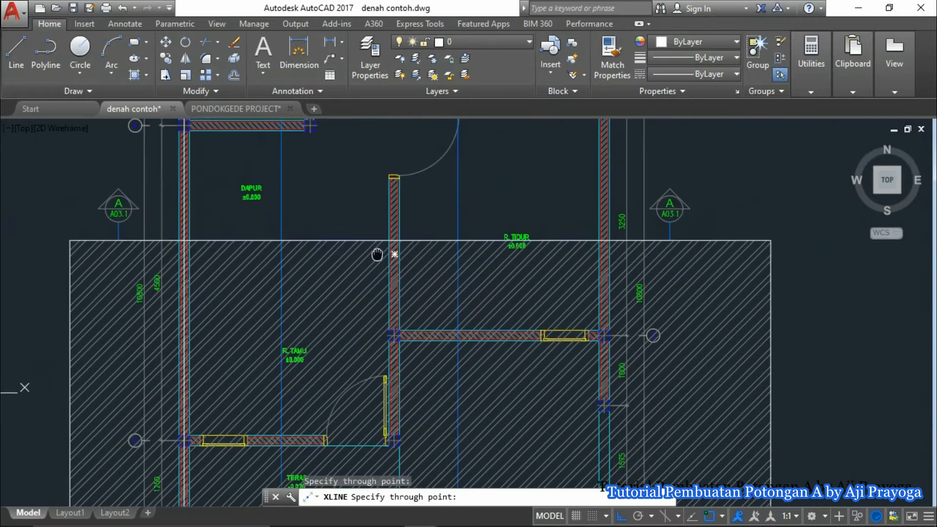
scroll(368, 357, down, 5)
scroll(470, 356, up, 7)
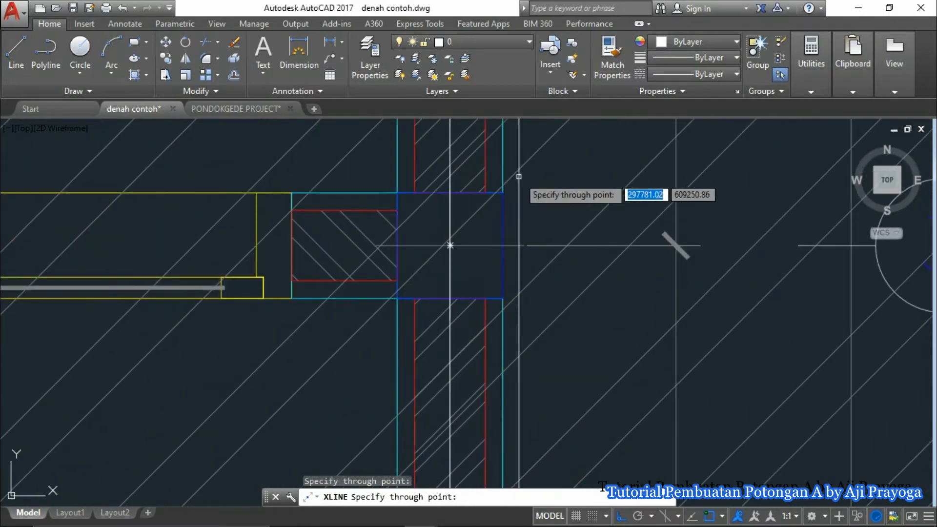
scroll(503, 364, down, 6)
scroll(498, 236, up, 2)
scroll(498, 242, down, 4)
middle_drag(519, 326, 485, 172)
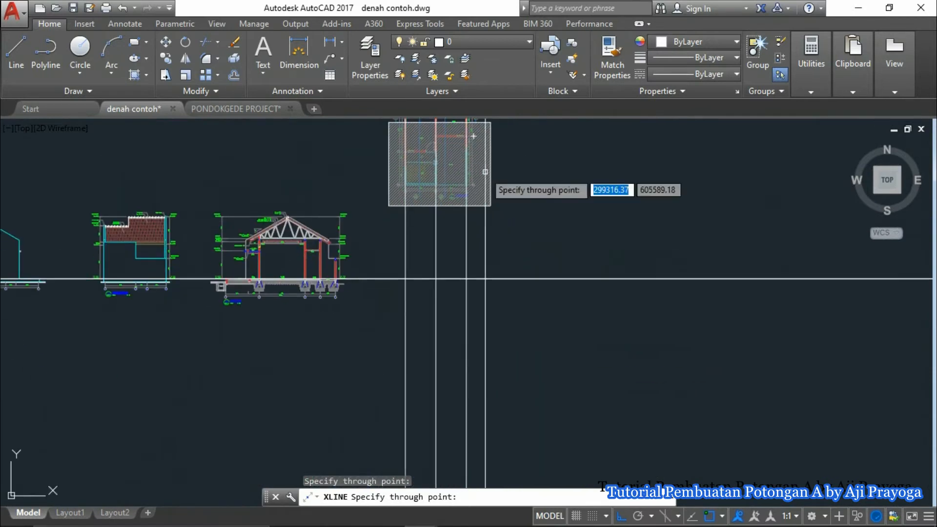
key(Escape)
Step: Copy the foundation between R. TAMU and TOILET from its tie beam's top midpoint onto the middle vertical construction line at the same height
scroll(293, 288, up, 8)
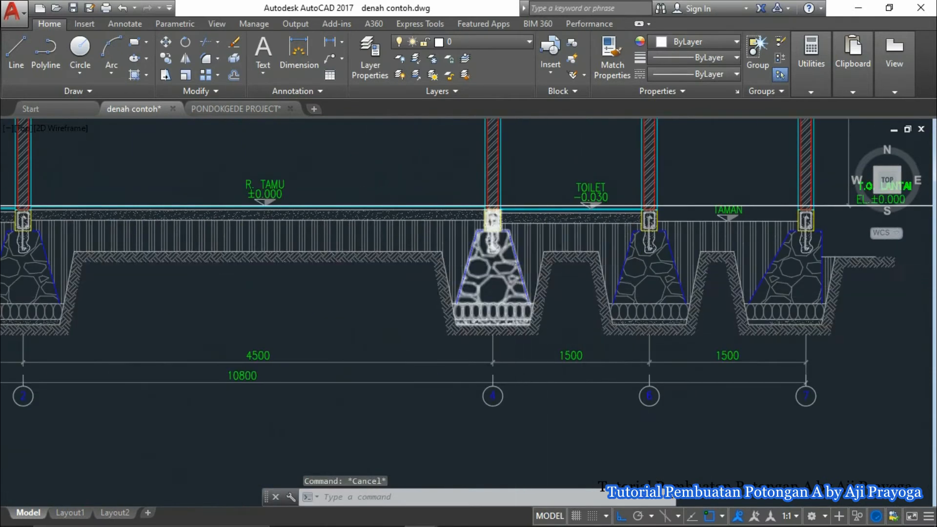
scroll(512, 269, up, 4)
click(459, 312)
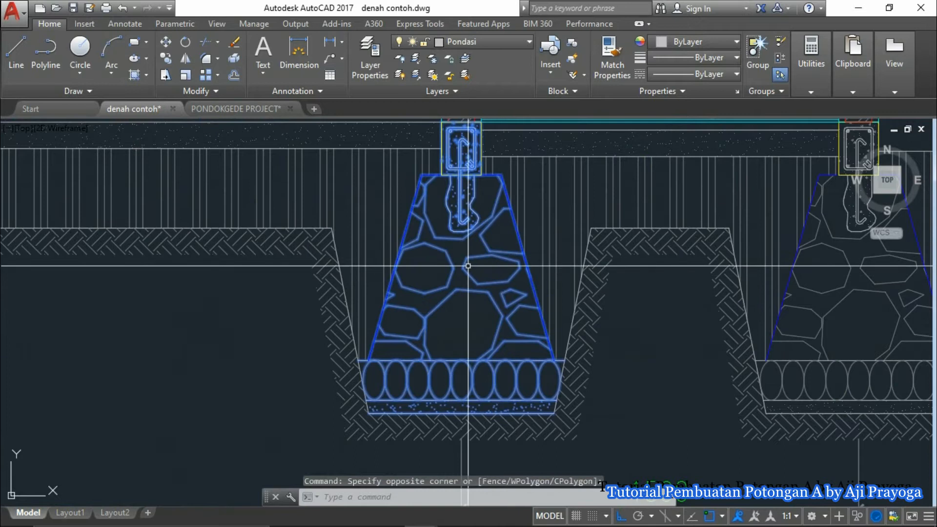
click(809, 513)
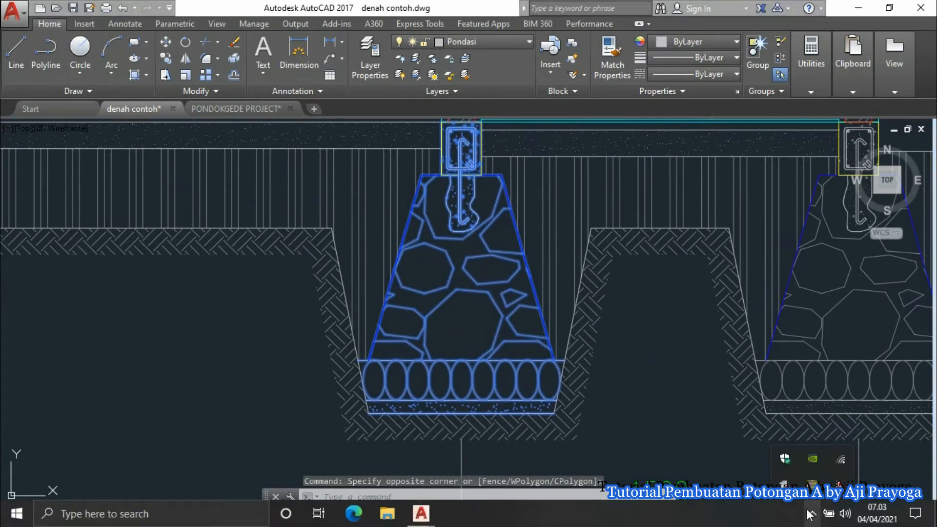
scroll(717, 429, down, 3)
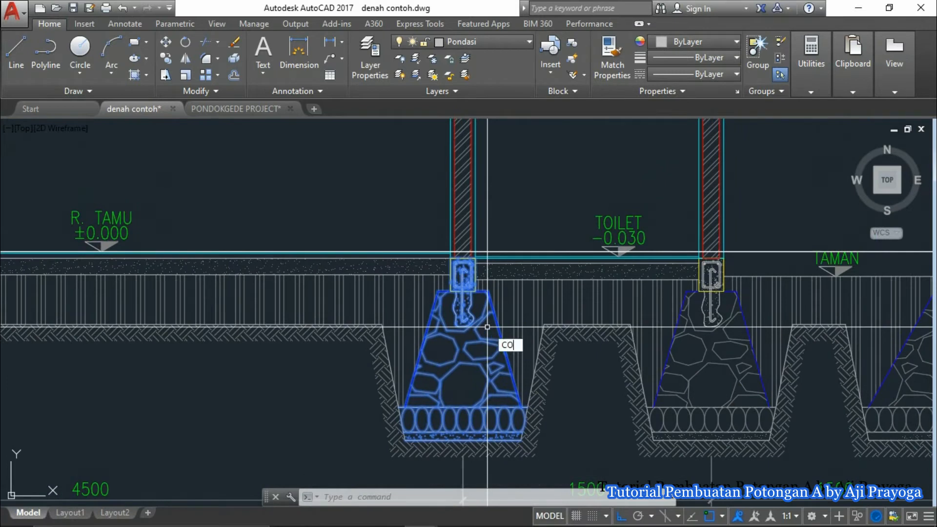
key(Return)
scroll(459, 264, up, 5)
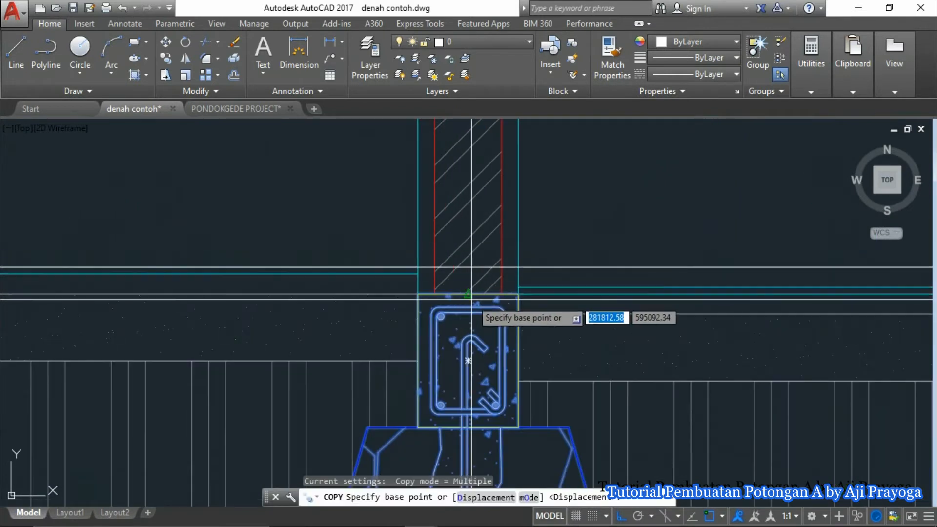
scroll(468, 294, up, 3)
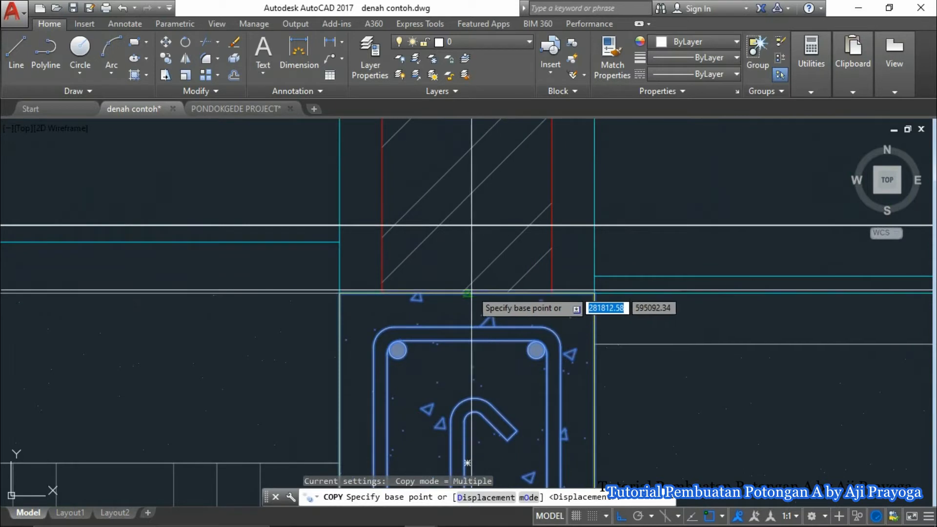
click(468, 293)
scroll(472, 293, down, 12)
scroll(523, 289, down, 5)
scroll(508, 260, up, 8)
scroll(479, 169, up, 8)
middle_drag(481, 169, 464, 310)
click(449, 312)
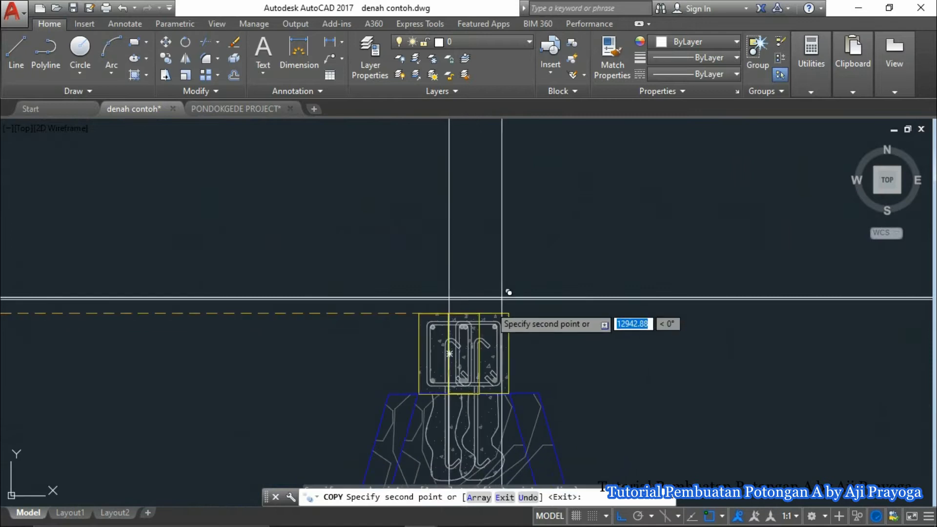
scroll(508, 292, down, 10)
key(Escape)
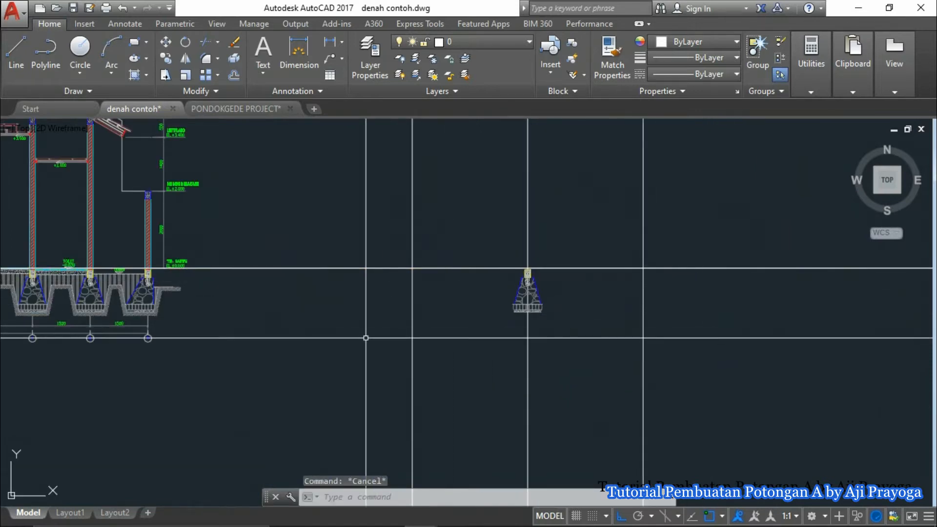
Step: Check the floor plan's outer and middle walls against the vertical construction lines
middle_drag(366, 337, 595, 349)
scroll(459, 384, down, 6)
scroll(530, 227, up, 6)
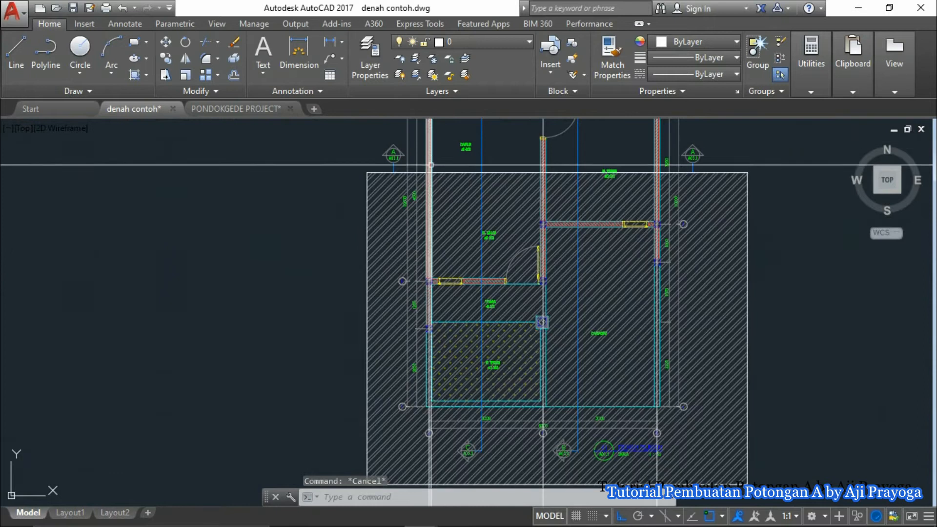
scroll(431, 165, down, 4)
scroll(441, 190, up, 5)
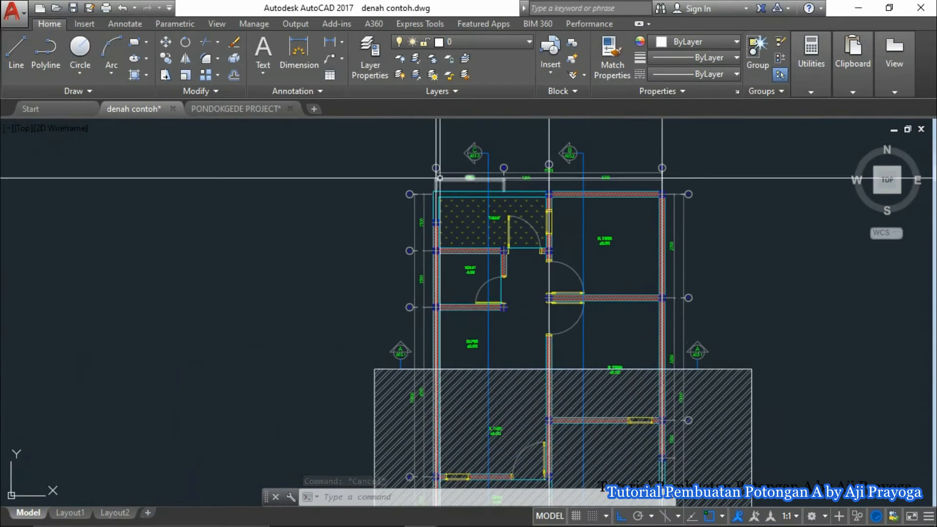
scroll(443, 226, down, 3)
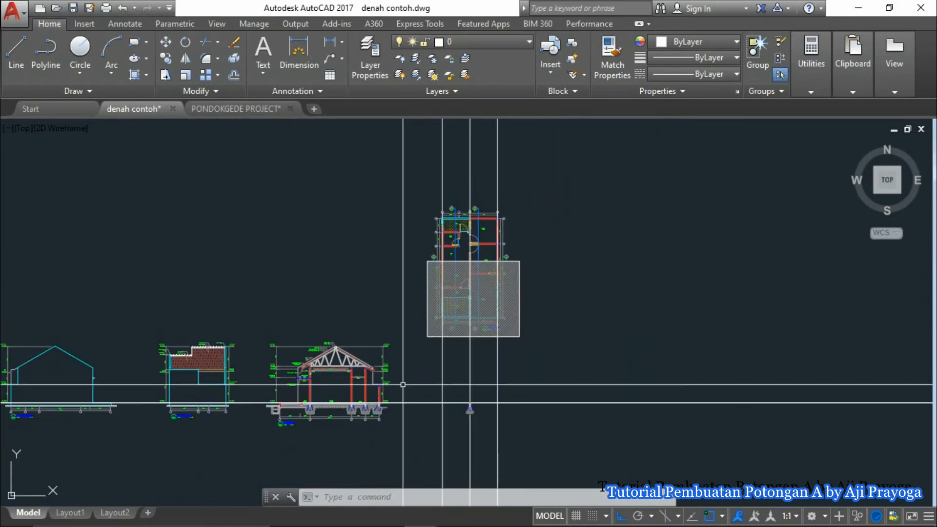
Step: Copy the one-sided edge foundation beside TAMAN from its tie beam's top midpoint onto the right vertical construction line at the same height
scroll(375, 424, up, 3)
middle_drag(426, 282, 445, 159)
scroll(411, 210, up, 6)
click(406, 256)
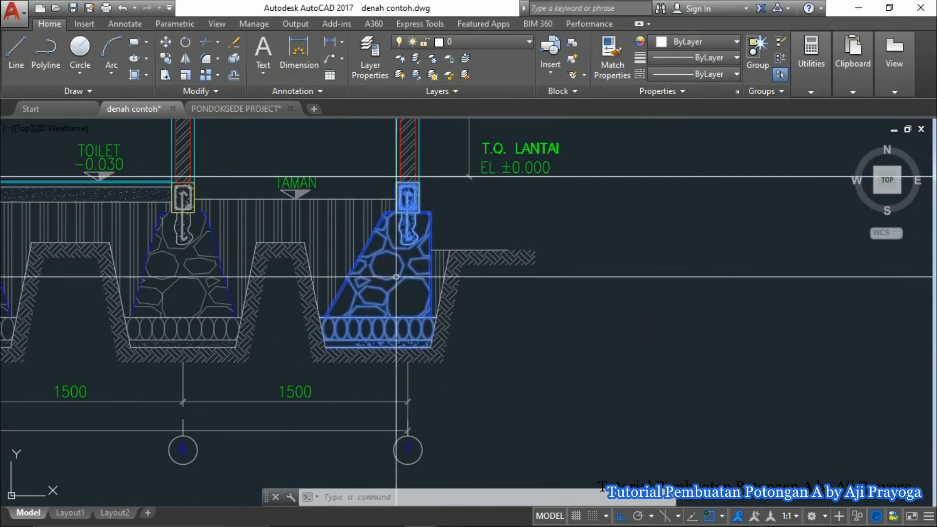
middle_drag(406, 256, 407, 298)
text(o)
key(Return)
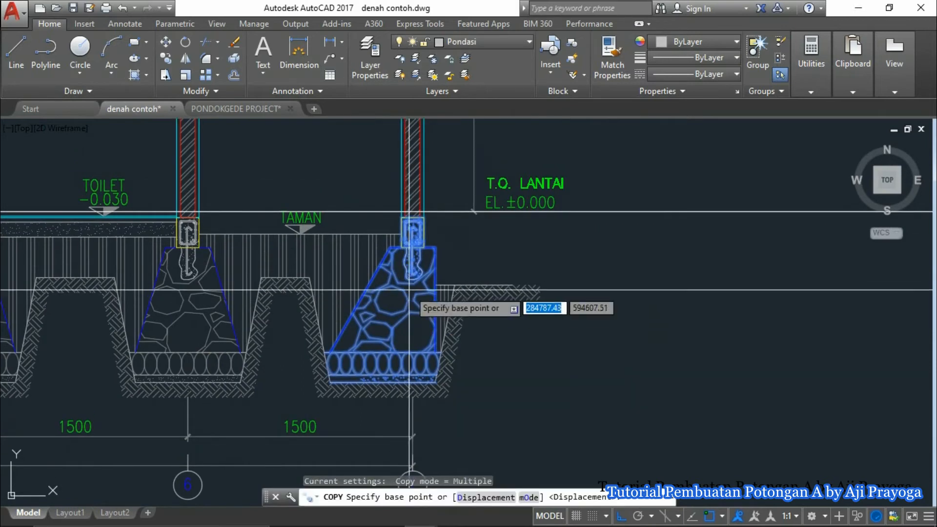
scroll(409, 220, up, 8)
click(392, 283)
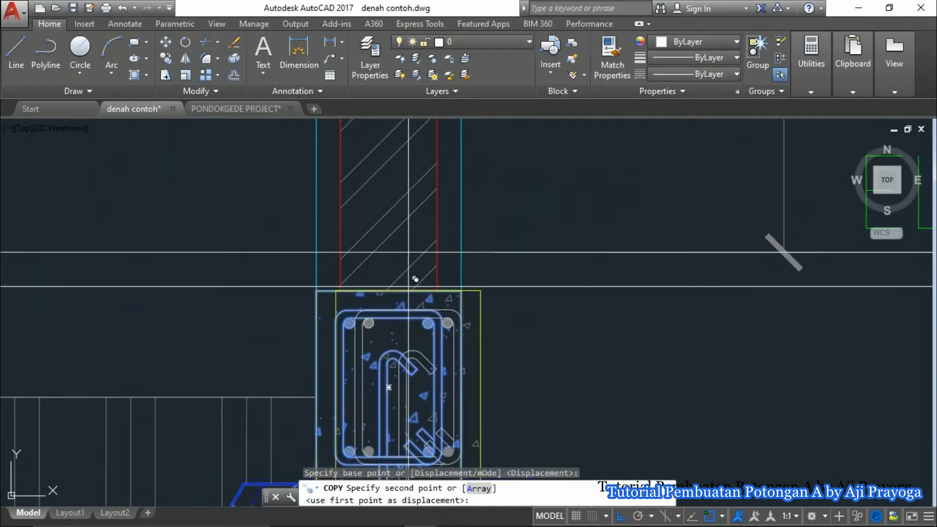
scroll(400, 281, down, 8)
middle_drag(754, 309, 439, 326)
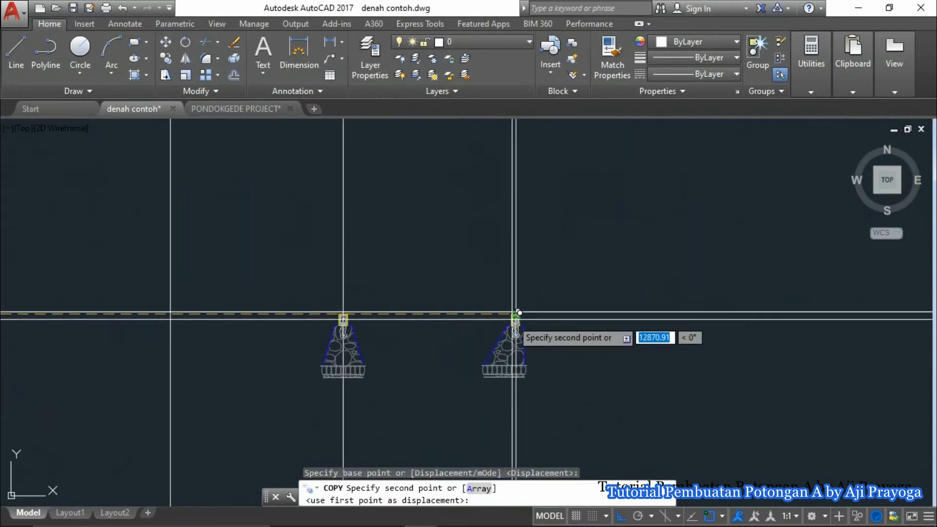
click(514, 313)
key(Escape)
key(Escape)
Step: Mirror the copied edge foundation about the middle vertical construction line, keeping the source object
scroll(515, 349, up, 5)
scroll(516, 350, up, 1)
click(567, 322)
click(541, 320)
scroll(567, 296, down, 2)
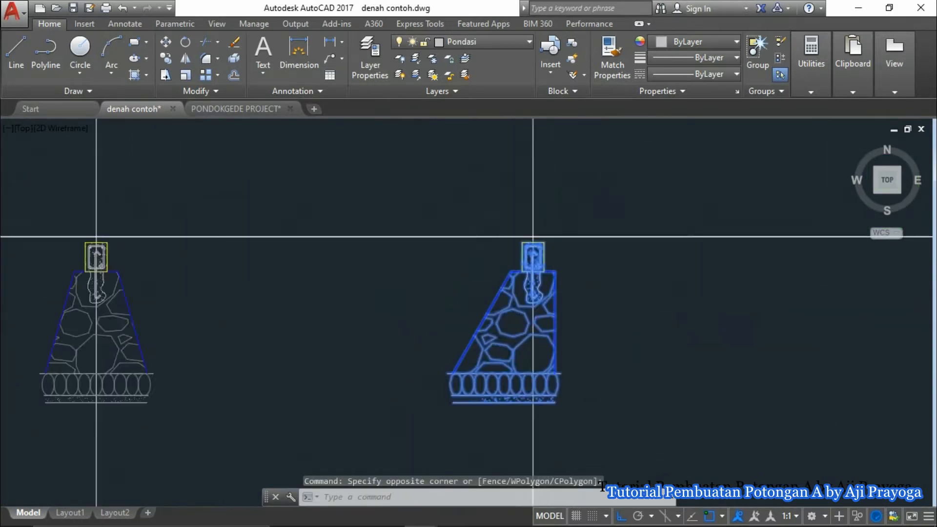
middle_drag(596, 324, 645, 225)
middle_drag(441, 331, 470, 334)
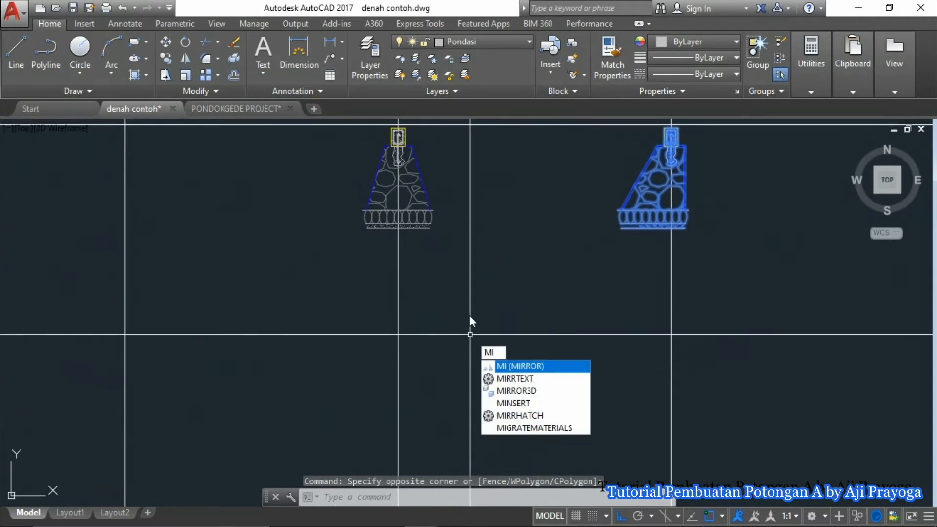
key(Return)
click(398, 305)
click(383, 395)
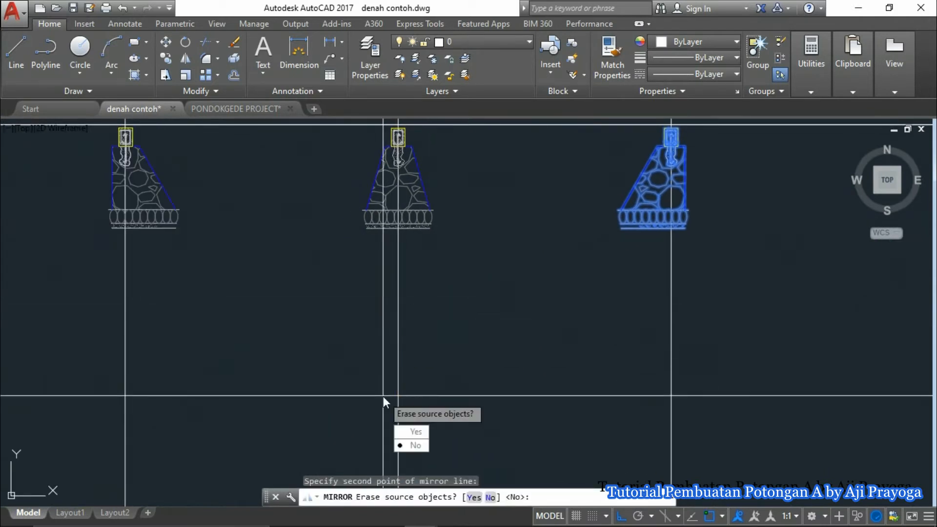
key(Return)
scroll(299, 307, down, 1)
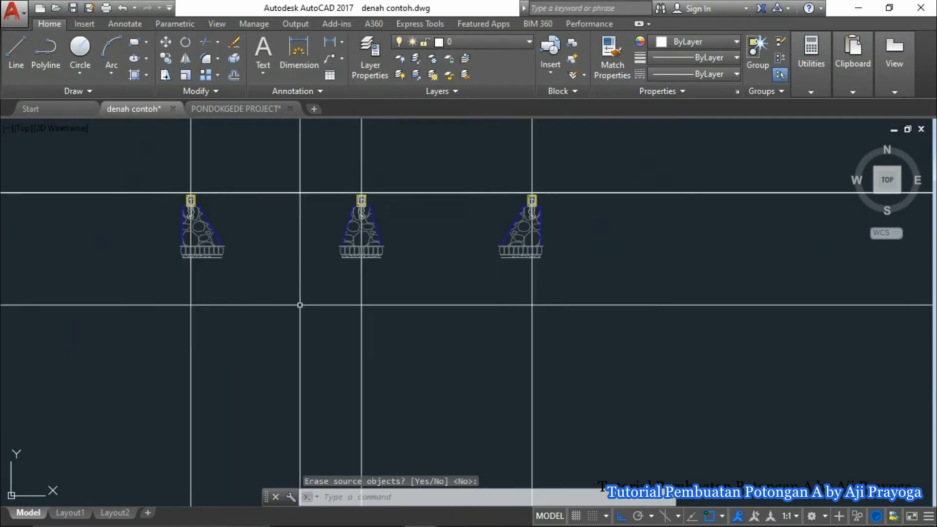
Step: Erase the mirrored edge foundation on the left vertical construction line
middle_drag(230, 262, 237, 301)
click(217, 277)
text(e)
Step: Mirror the edge foundation about a vertical axis just outside the right construction line, keeping the source object
scroll(539, 296, up, 4)
click(503, 331)
click(473, 273)
middle_drag(562, 301, 438, 318)
text(mi)
key(Return)
click(553, 180)
click(561, 289)
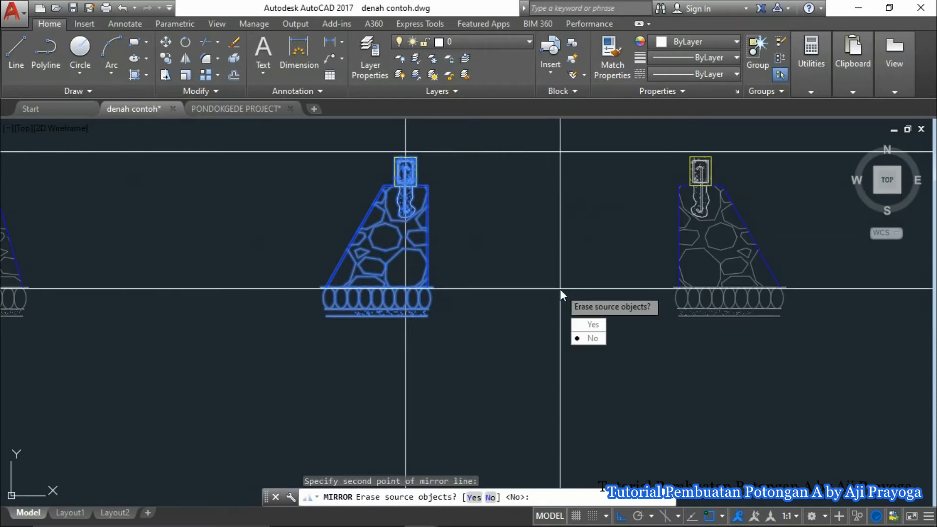
key(Return)
Step: Move the mirrored edge foundation from its tie beam's top midpoint onto the left vertical construction line at the same height
click(736, 312)
middle_drag(703, 323, 659, 372)
text(m)
key(Return)
scroll(676, 205, up, 2)
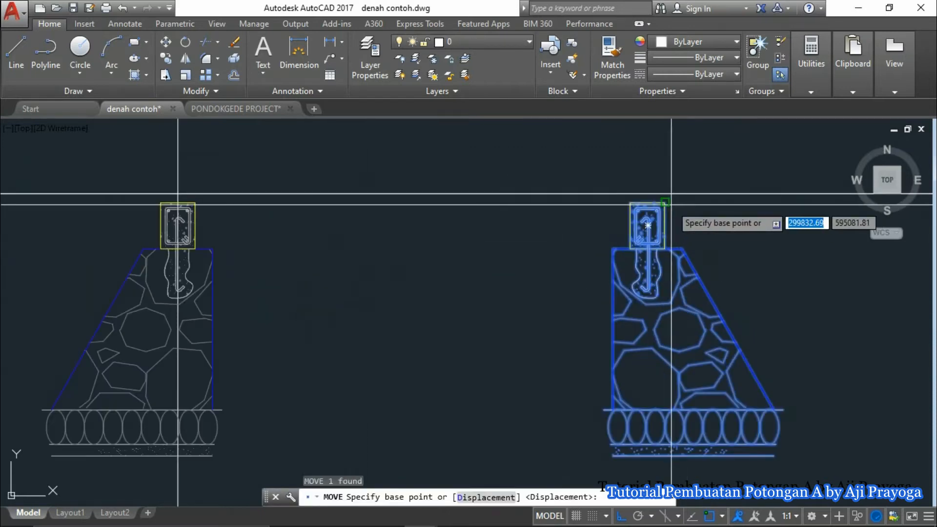
click(649, 204)
scroll(764, 222, down, 8)
scroll(476, 245, up, 2)
scroll(478, 243, up, 2)
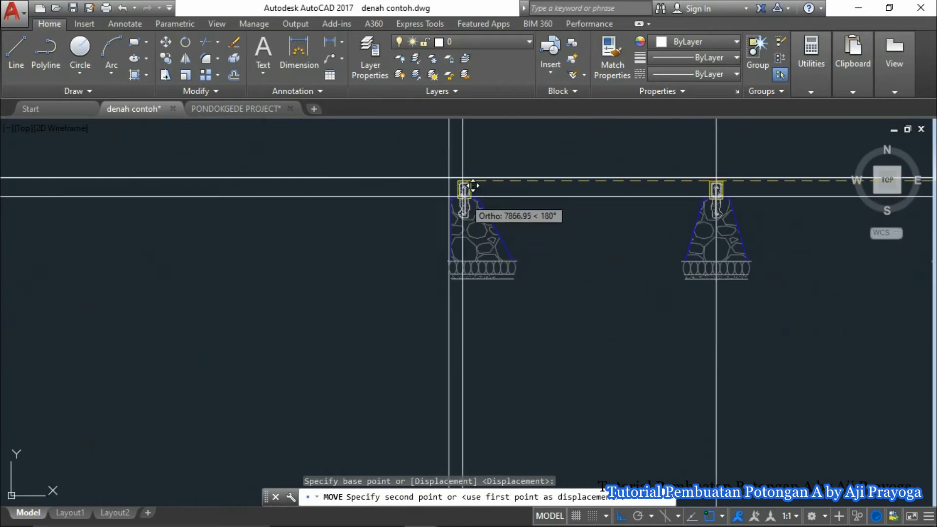
click(451, 183)
key(Escape)
Step: Examine the existing section's foundation trenches and ground line in relation to the three newly placed foundations
scroll(418, 251, down, 4)
middle_drag(418, 252, 372, 249)
scroll(521, 289, down, 2)
middle_drag(523, 289, 490, 282)
scroll(156, 260, up, 3)
middle_drag(156, 261, 286, 293)
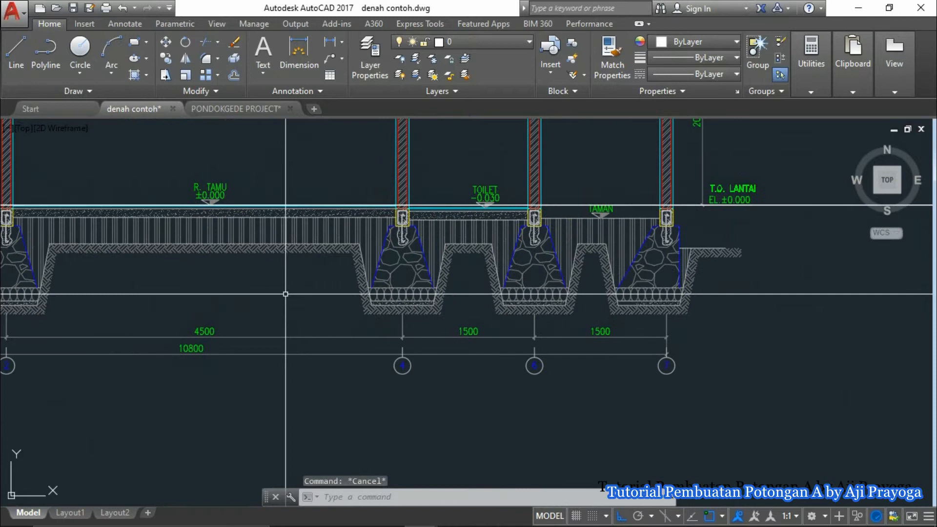
scroll(310, 314, down, 2)
scroll(546, 342, down, 1)
middle_drag(546, 343, 416, 366)
middle_drag(643, 228, 619, 305)
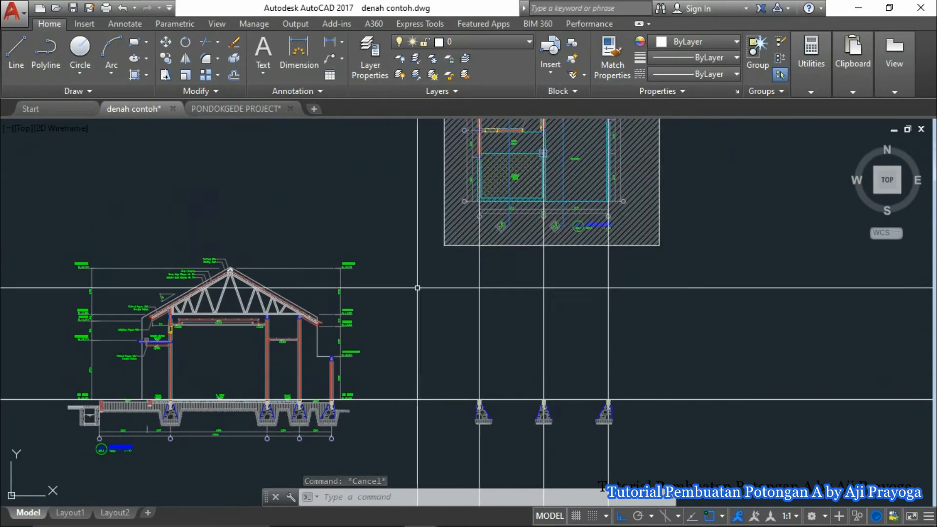
middle_drag(449, 402, 441, 276)
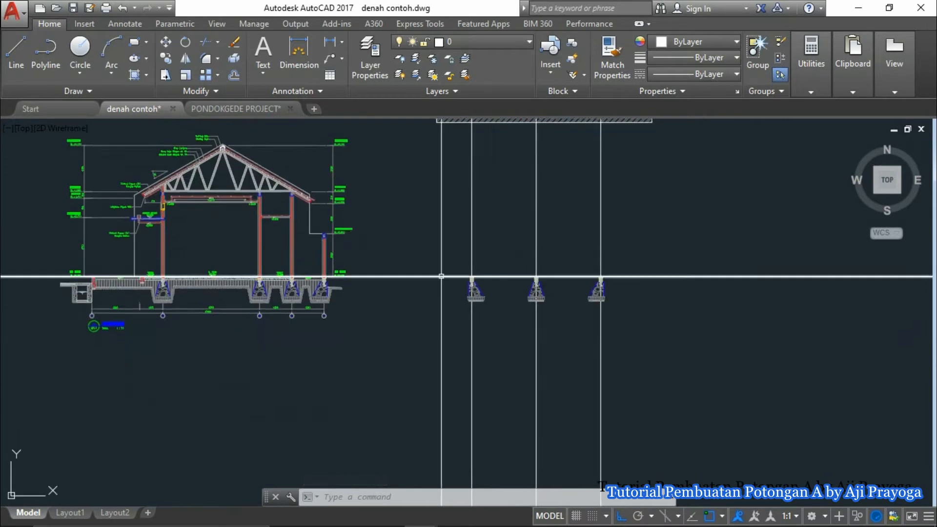
scroll(442, 277, up, 5)
scroll(339, 319, down, 1)
middle_drag(340, 319, 514, 323)
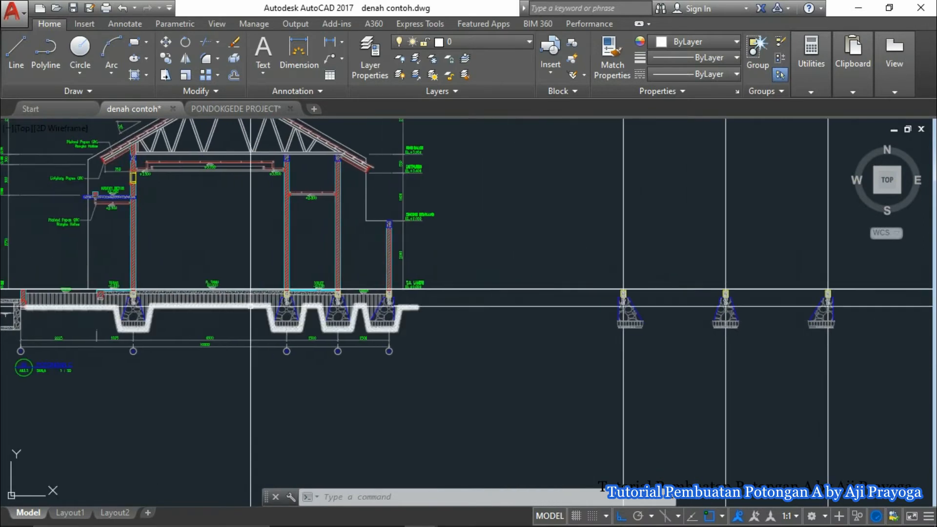
middle_drag(260, 305, 454, 302)
middle_drag(528, 284, 448, 291)
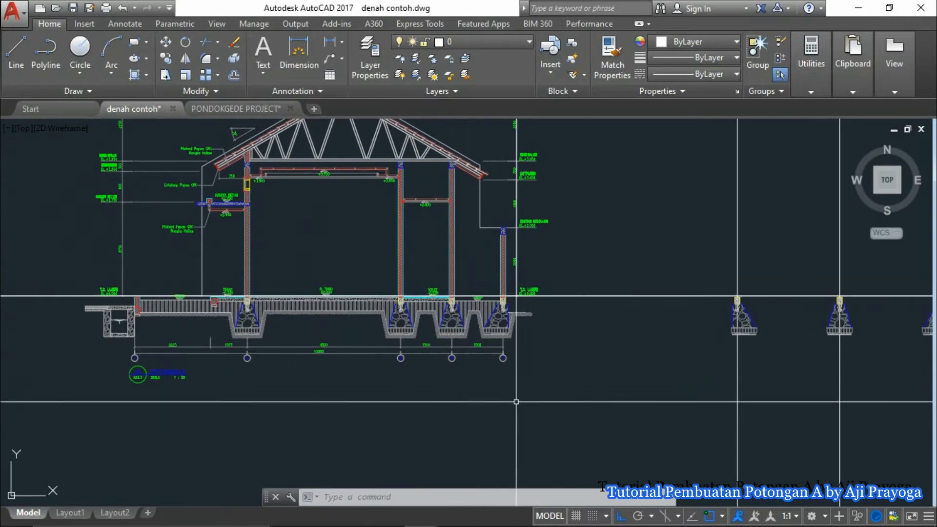
scroll(116, 355, up, 2)
scroll(196, 356, down, 2)
middle_drag(484, 383, 462, 364)
key(Escape)
scroll(462, 364, down, 2)
middle_drag(559, 366, 463, 364)
scroll(501, 358, up, 4)
middle_drag(398, 343, 328, 364)
Step: Draw a horizontal construction line through the top of the foundation trenches in the existing section
text(xl)
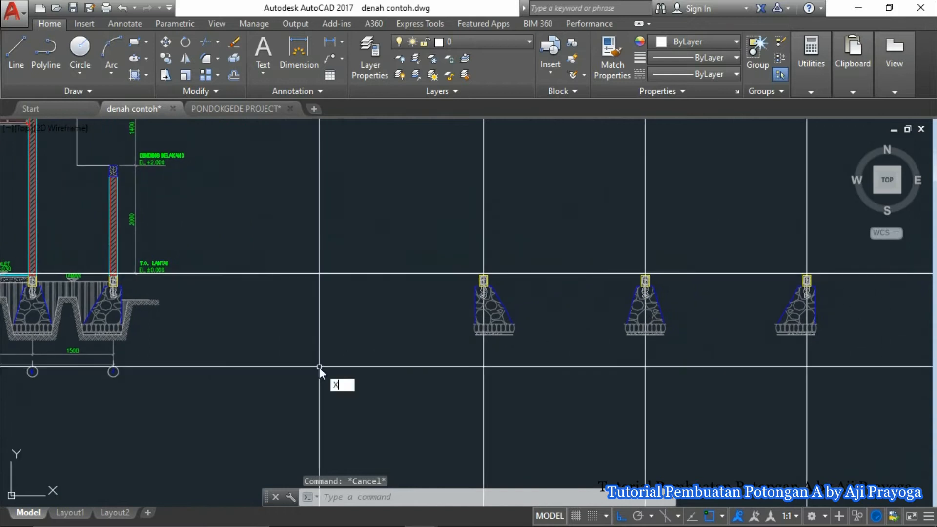
key(Return)
text(h)
key(Return)
scroll(218, 364, up, 8)
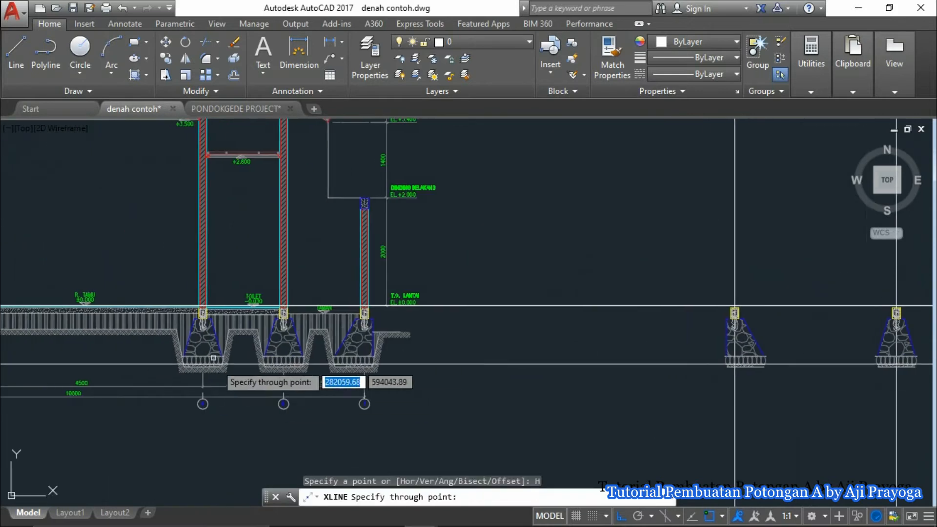
scroll(371, 197, down, 6)
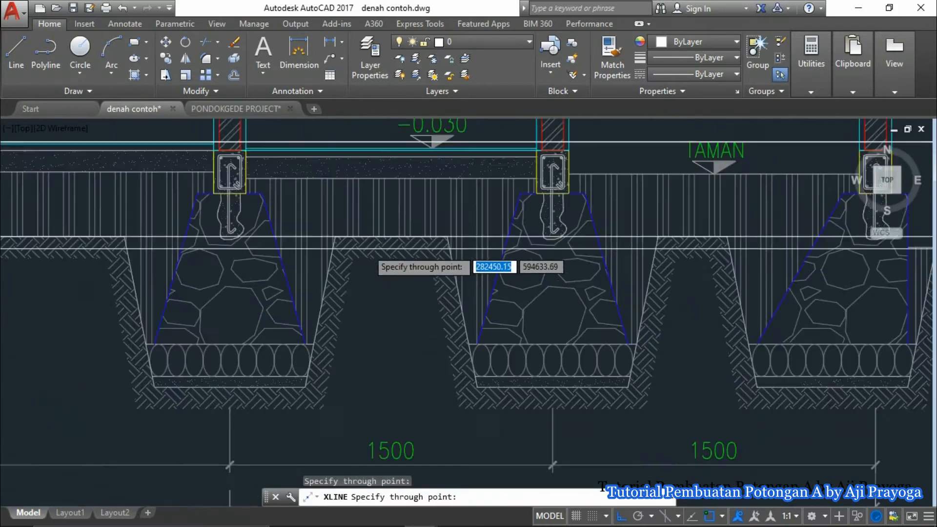
scroll(668, 312, up, 4)
scroll(547, 347, down, 3)
scroll(459, 352, up, 2)
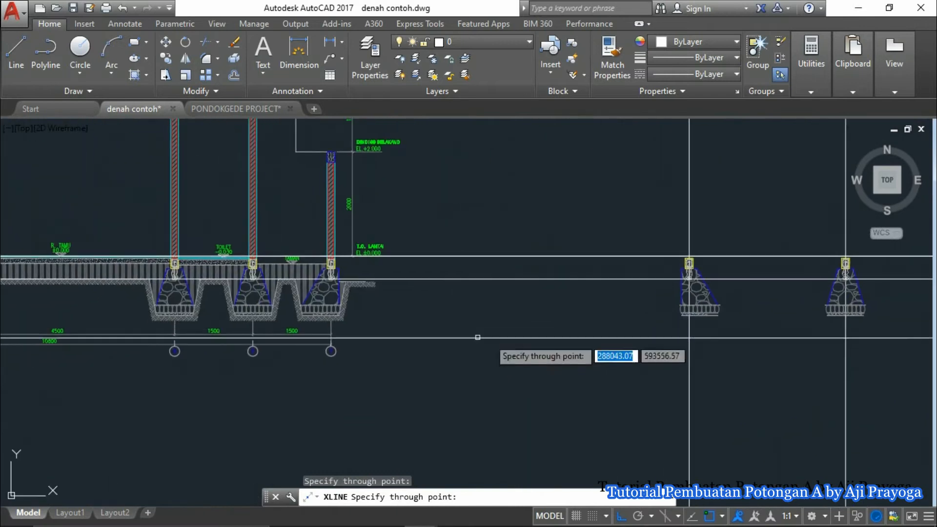
key(Escape)
Step: Copy both sloped trench sides of the foundation between TOILET and TAMAN from their lower right endpoint onto the middle foundation's matching base corner
scroll(194, 301, up, 3)
scroll(339, 263, up, 2)
click(336, 249)
scroll(185, 312, down, 2)
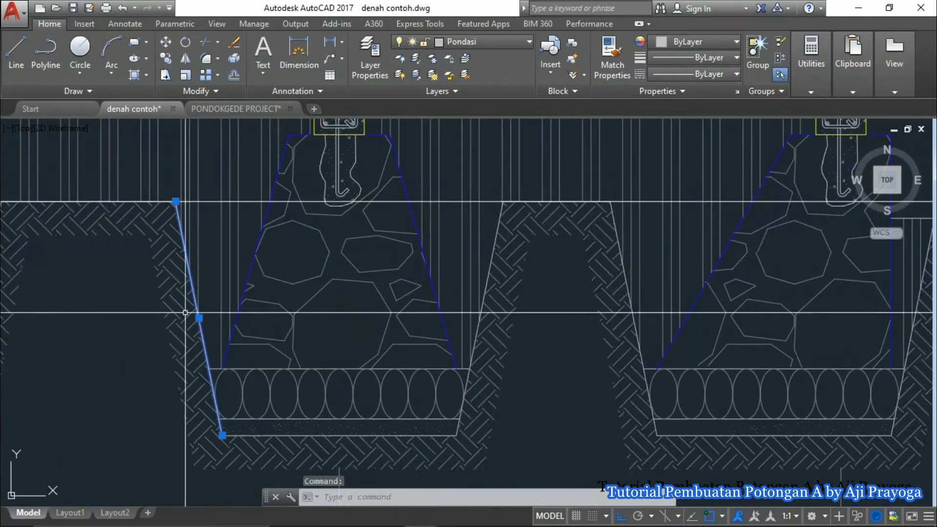
scroll(482, 322, up, 3)
click(485, 307)
scroll(581, 258, down, 4)
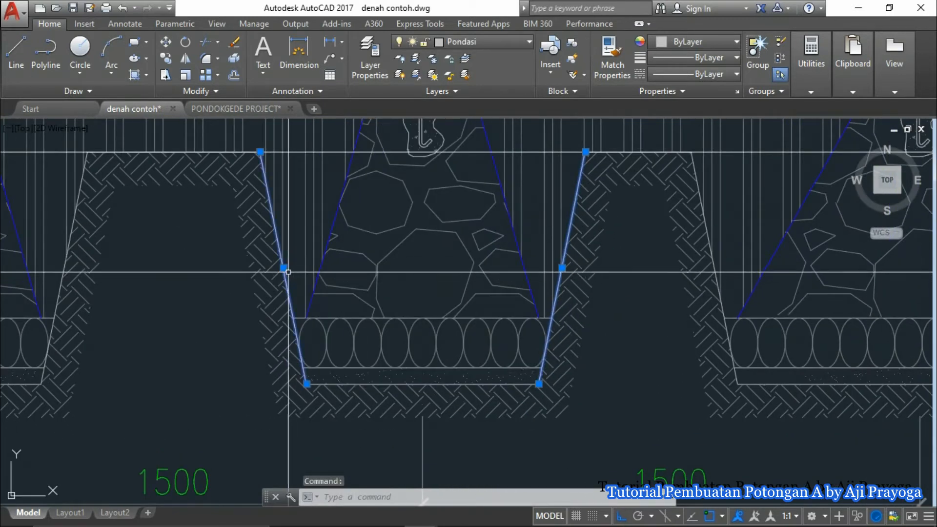
scroll(288, 272, down, 3)
text(co)
key(Return)
scroll(506, 378, up, 3)
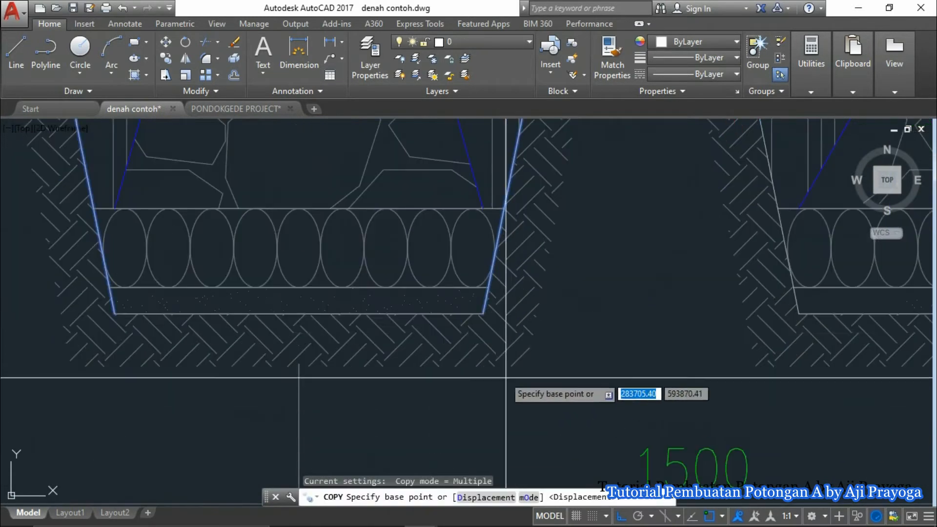
click(485, 314)
scroll(491, 315, down, 8)
scroll(537, 316, up, 6)
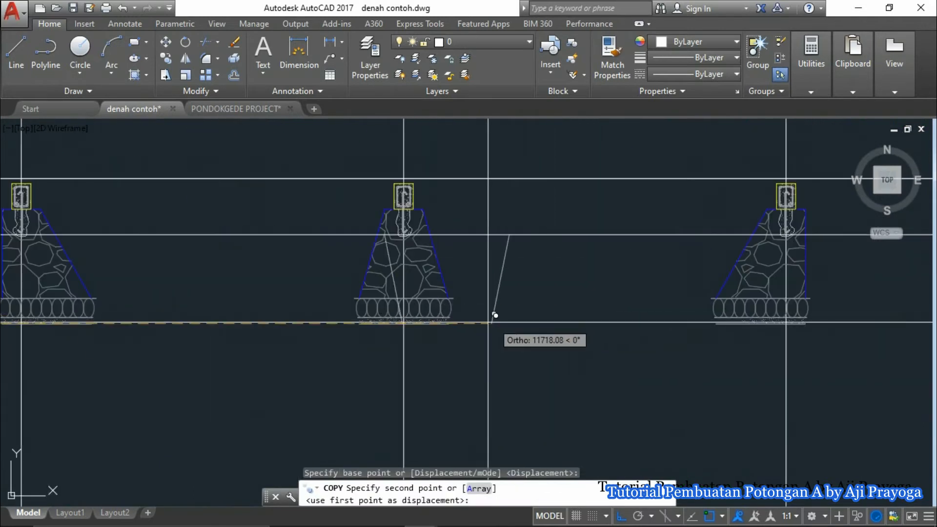
scroll(457, 310, up, 4)
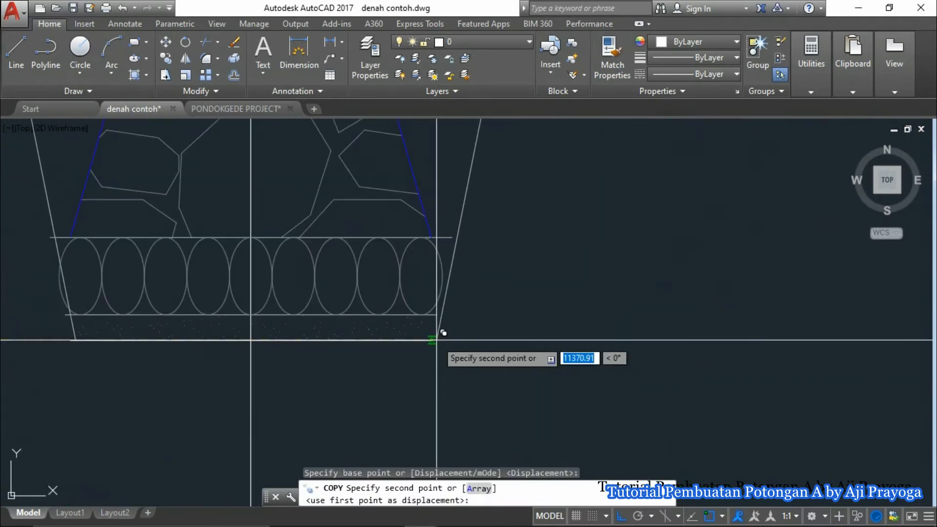
click(494, 324)
key(Escape)
Step: Copy both sloped trench sides of the existing edge foundation beside TAMAN onto the base corner of the right foundation
scroll(495, 323, down, 5)
scroll(429, 368, up, 5)
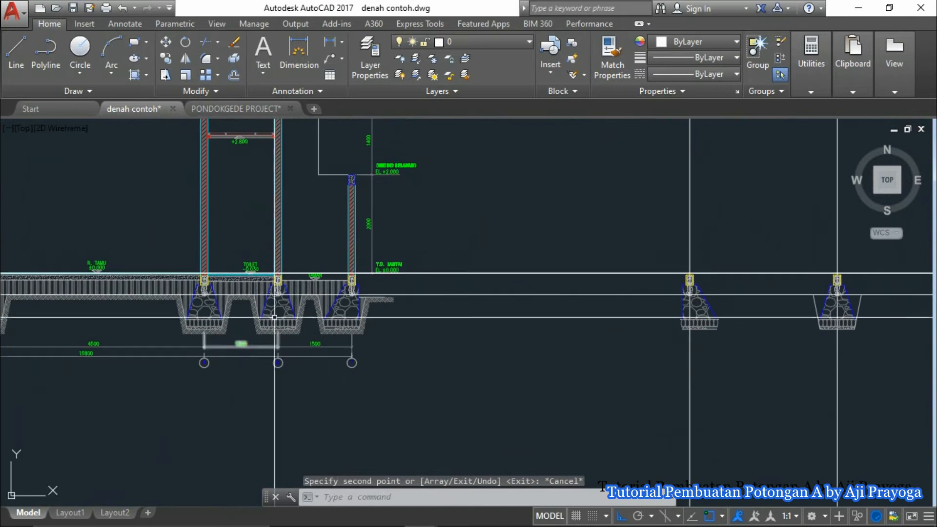
click(442, 253)
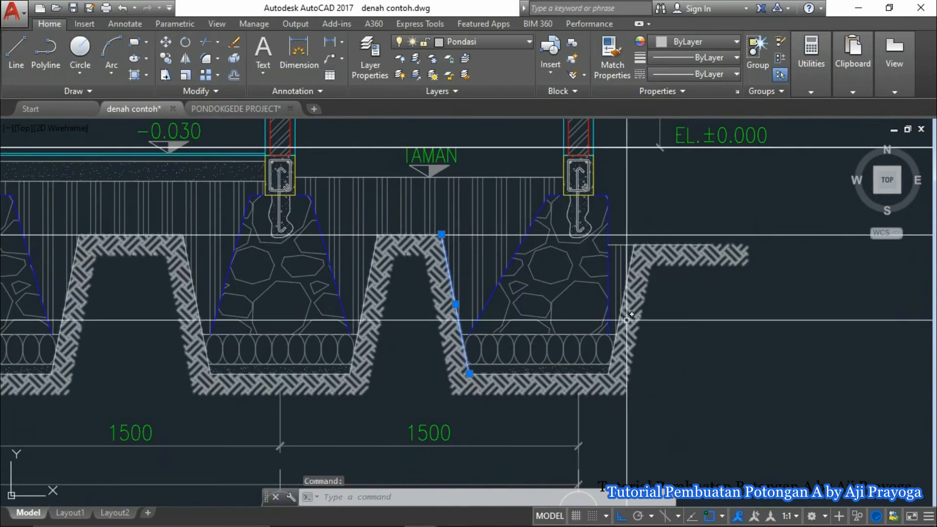
scroll(629, 283, up, 2)
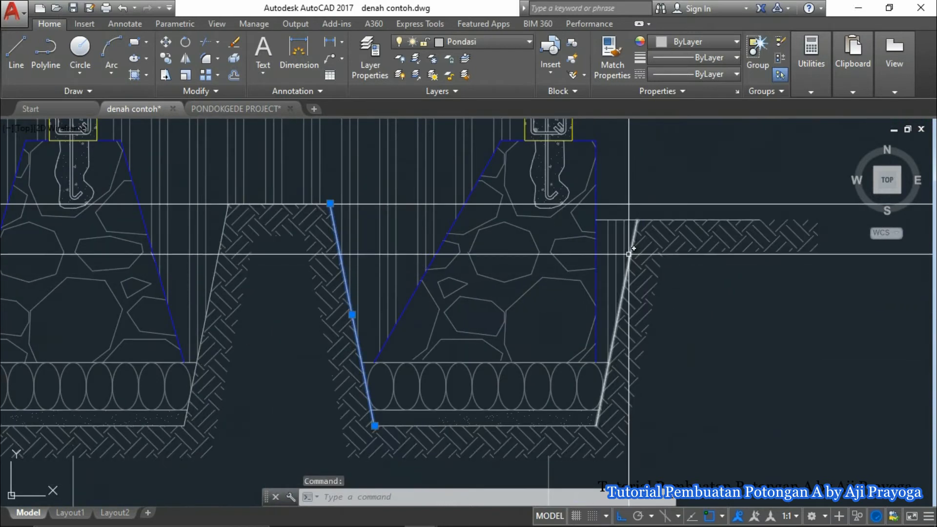
middle_drag(640, 342, 628, 326)
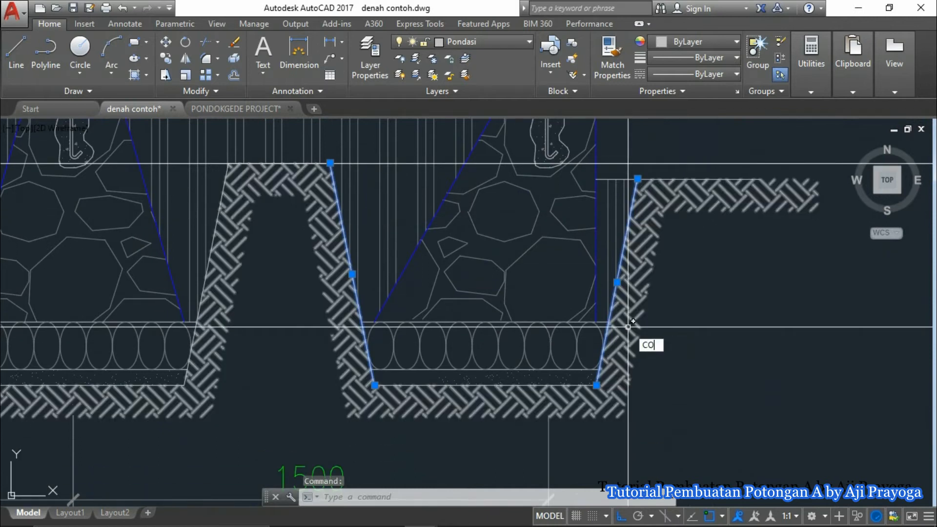
key(Return)
scroll(628, 327, up, 3)
click(571, 378)
scroll(609, 333, down, 8)
middle_drag(609, 333, 117, 286)
scroll(430, 288, up, 6)
click(503, 295)
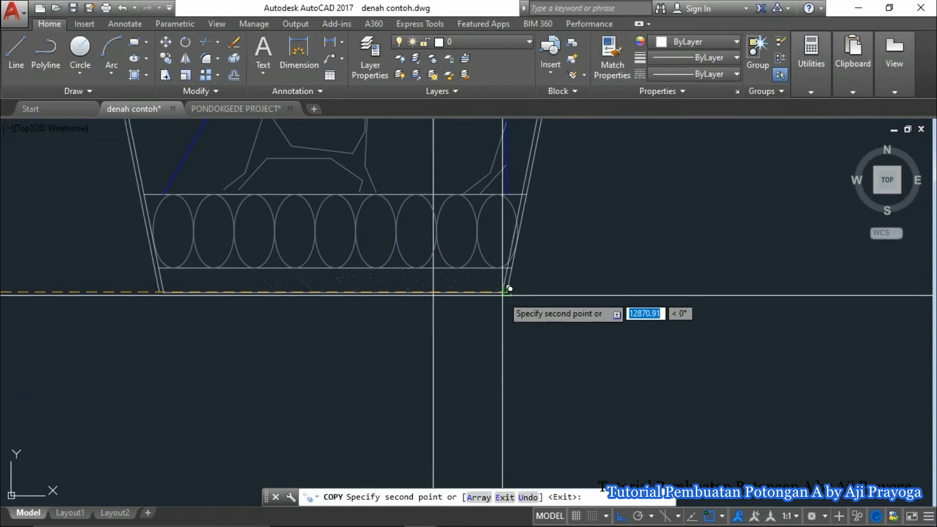
scroll(507, 289, down, 5)
key(Escape)
Step: Mirror the right foundation's two trench sides about the middle vertical construction line, keeping the source objects
click(513, 266)
click(360, 266)
scroll(299, 284, down, 2)
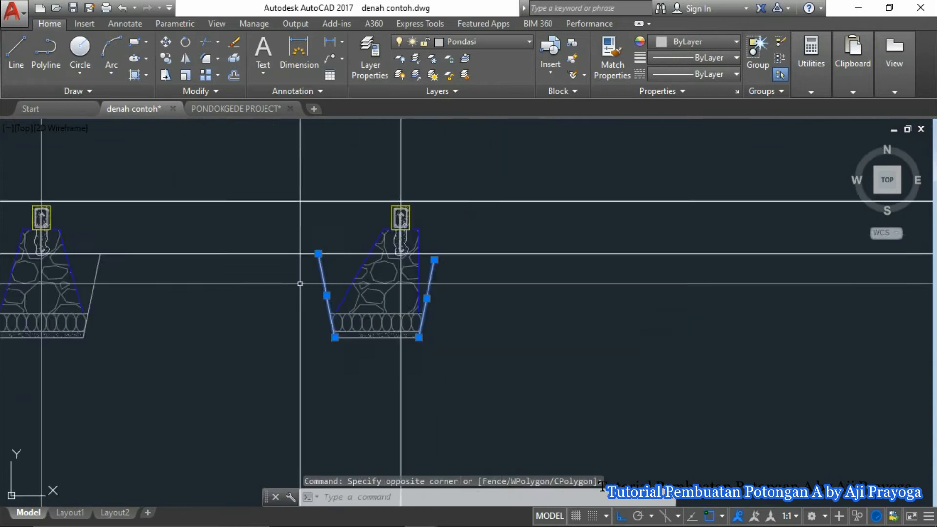
scroll(299, 284, down, 1)
middle_drag(299, 284, 431, 286)
text(MI)
key(Return)
click(269, 352)
click(269, 373)
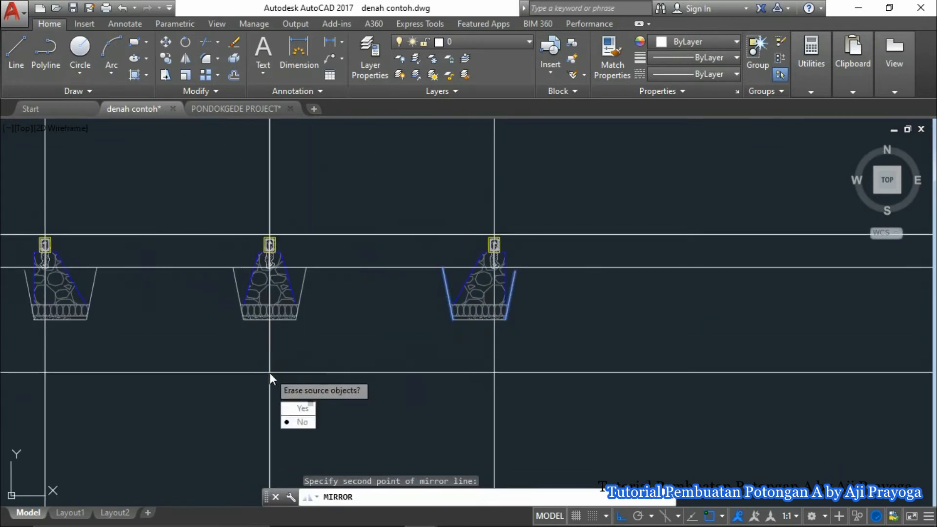
key(Return)
scroll(377, 324, down, 2)
key(Escape)
Step: Compare the existing section's walls and floor with the three new foundations and their trench sides
scroll(312, 307, up, 2)
scroll(234, 344, down, 1)
middle_drag(236, 351, 385, 350)
scroll(339, 333, up, 1)
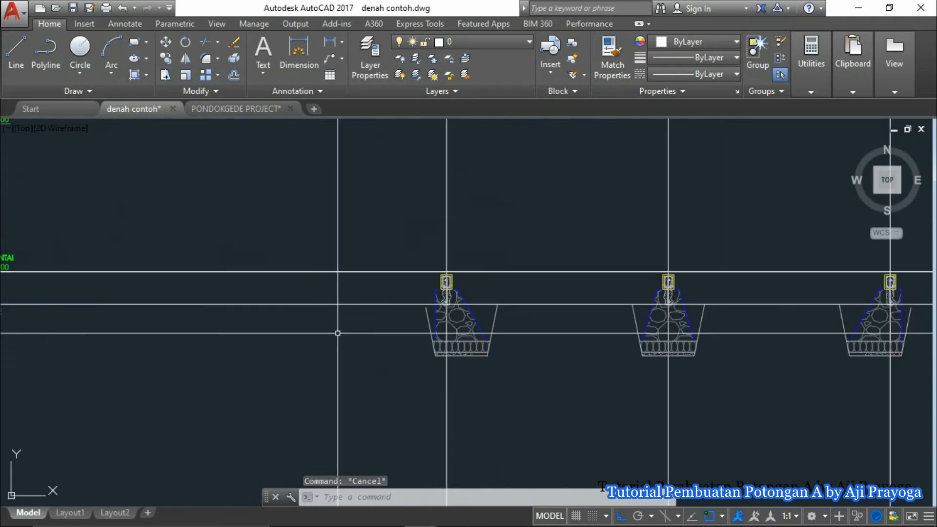
click(320, 329)
key(Escape)
scroll(429, 351, down, 3)
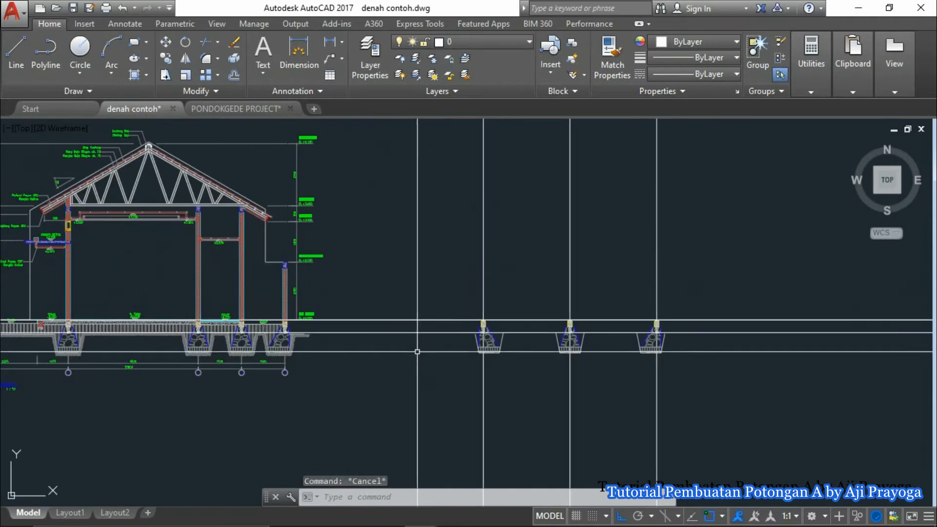
scroll(523, 332, up, 3)
scroll(464, 367, down, 3)
middle_drag(341, 383, 511, 391)
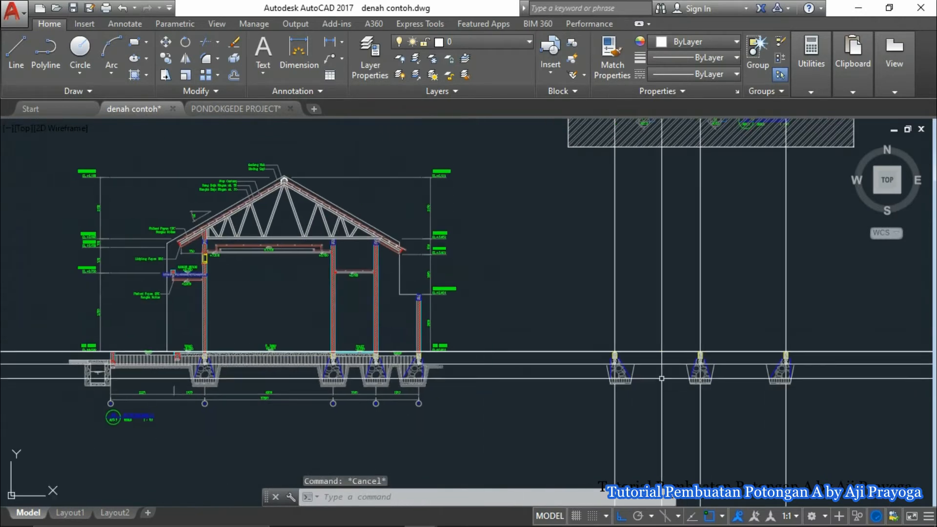
scroll(661, 378, up, 3)
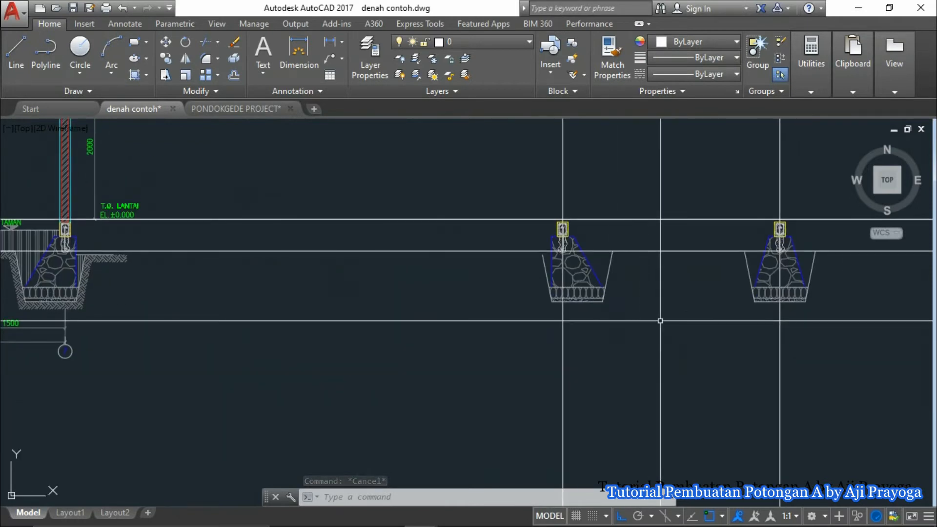
scroll(603, 222, down, 1)
mouse_move(604, 222)
middle_down()
mouse_move(567, 306)
mouse_move(548, 314)
middle_up()
scroll(596, 387, up, 3)
scroll(548, 313, down, 2)
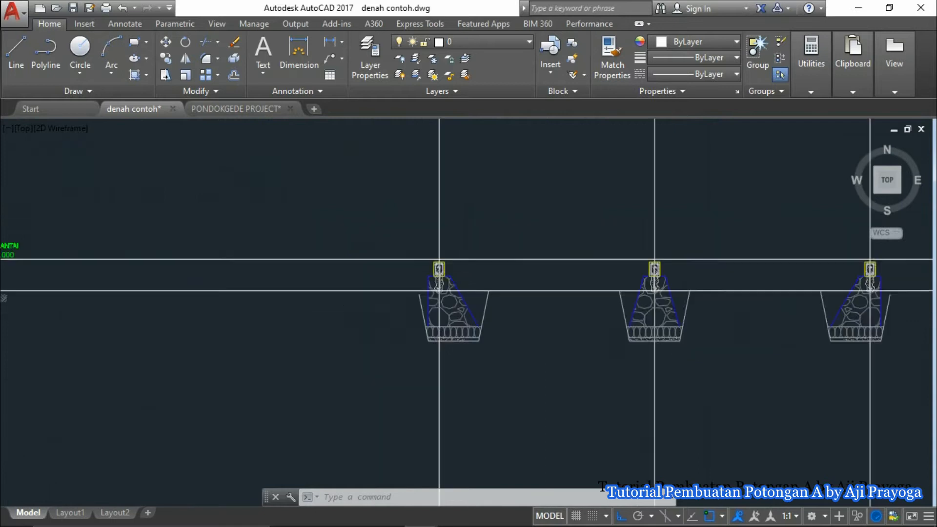
Step: Copy the full-height brick wall between TOILET and TAMAN from its base midpoint onto the tie beams of all three new foundations
scroll(548, 314, down, 1)
scroll(74, 263, up, 4)
click(244, 251)
click(154, 229)
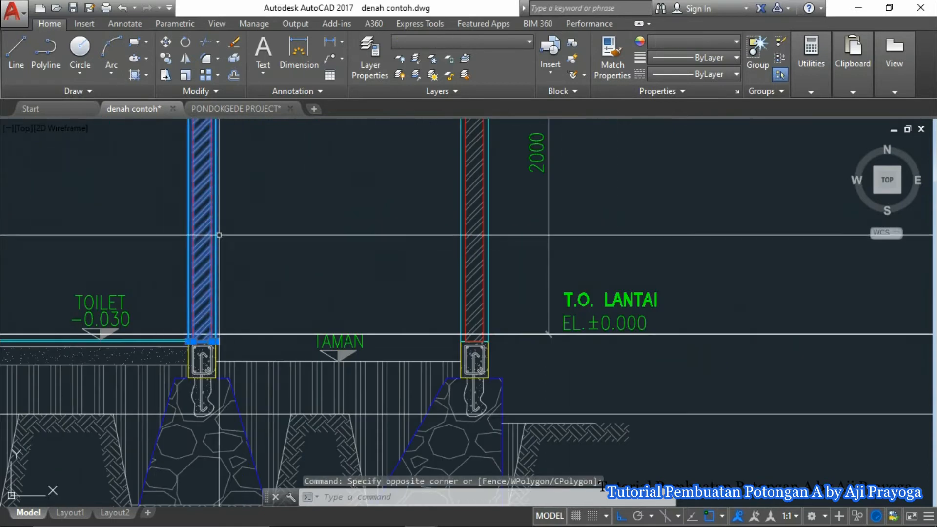
middle_drag(217, 235, 286, 261)
text(c)
scroll(284, 409, up, 2)
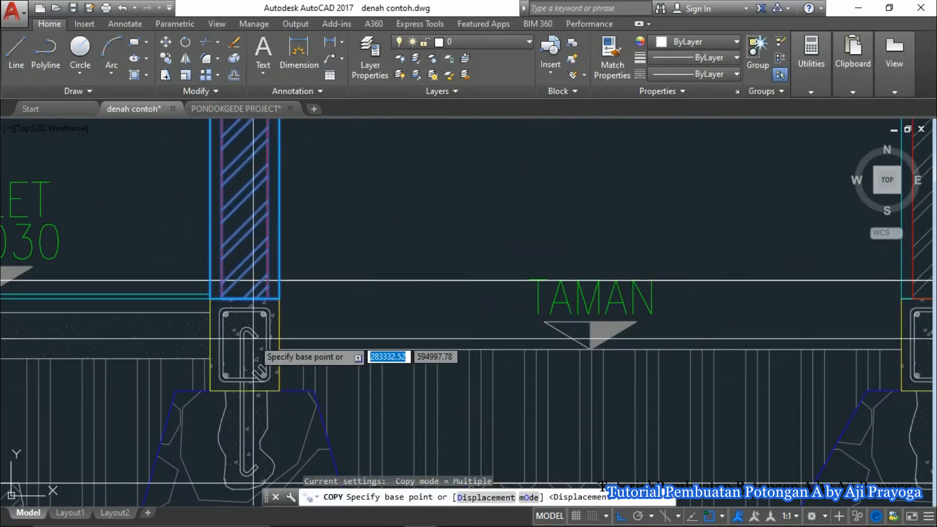
click(245, 298)
scroll(247, 287, down, 3)
scroll(605, 266, up, 4)
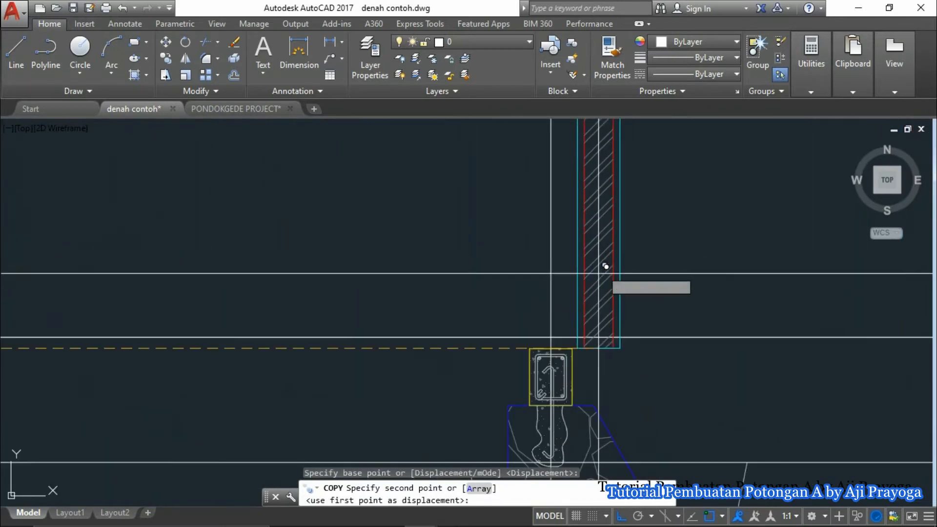
click(549, 351)
scroll(642, 352, down, 3)
scroll(666, 339, up, 4)
middle_drag(741, 322, 418, 344)
scroll(527, 339, down, 3)
scroll(469, 329, up, 4)
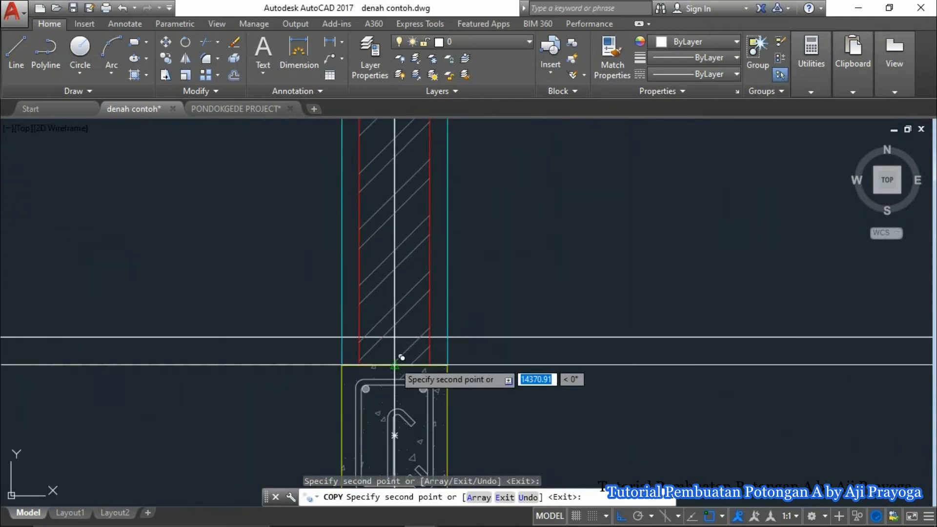
scroll(401, 358, down, 5)
key(Escape)
middle_drag(539, 334, 588, 320)
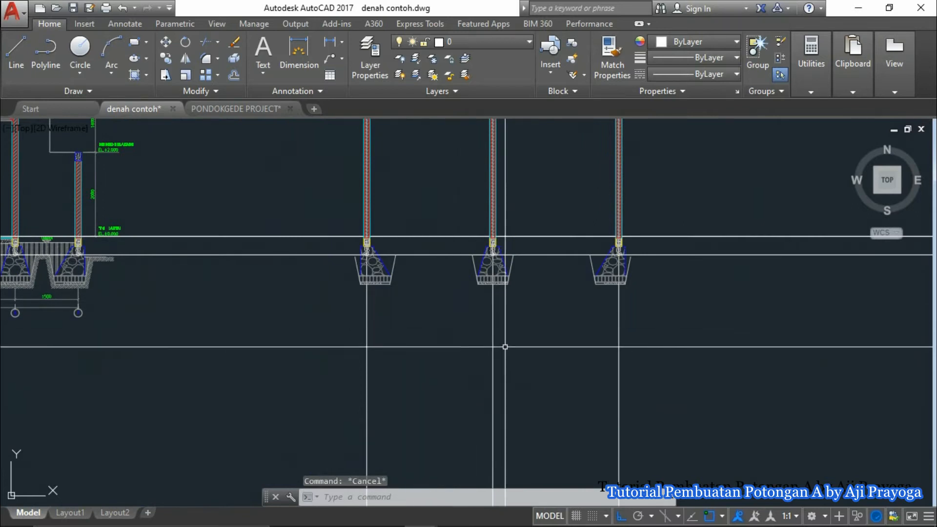
mouse_move(226, 358)
middle_down()
mouse_move(297, 370)
mouse_move(747, 381)
middle_up()
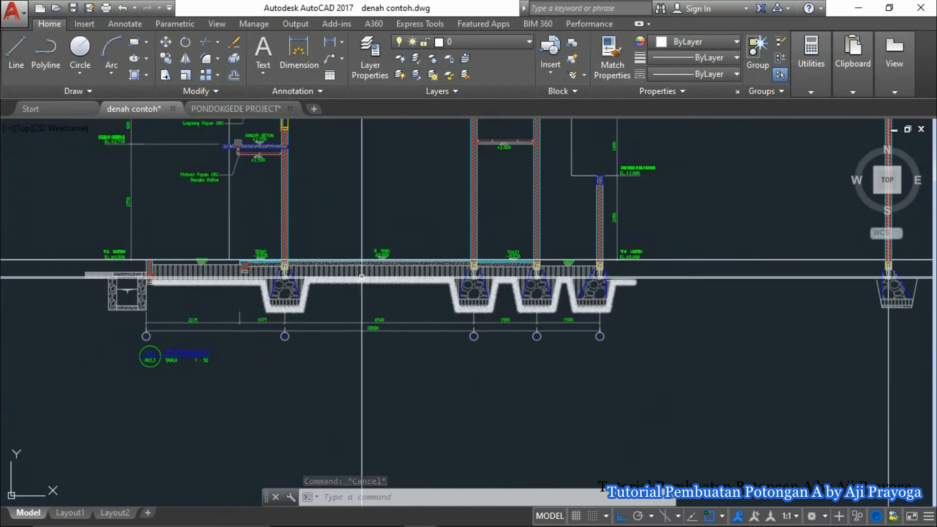
scroll(292, 272, up, 5)
mouse_move(423, 225)
middle_down()
mouse_move(280, 291)
mouse_move(254, 288)
middle_up()
scroll(280, 291, up, 5)
click(259, 258)
scroll(258, 261, down, 8)
click(245, 224)
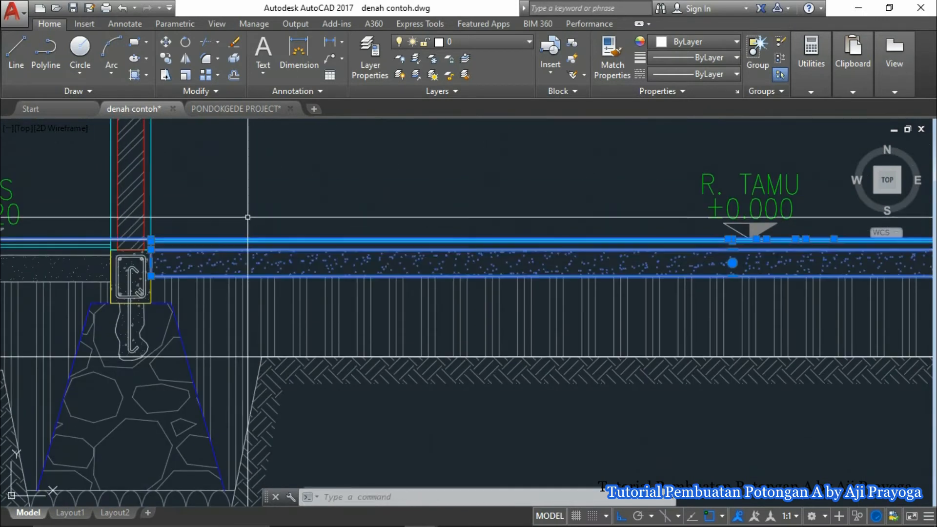
scroll(355, 279, down, 5)
scroll(226, 234, up, 6)
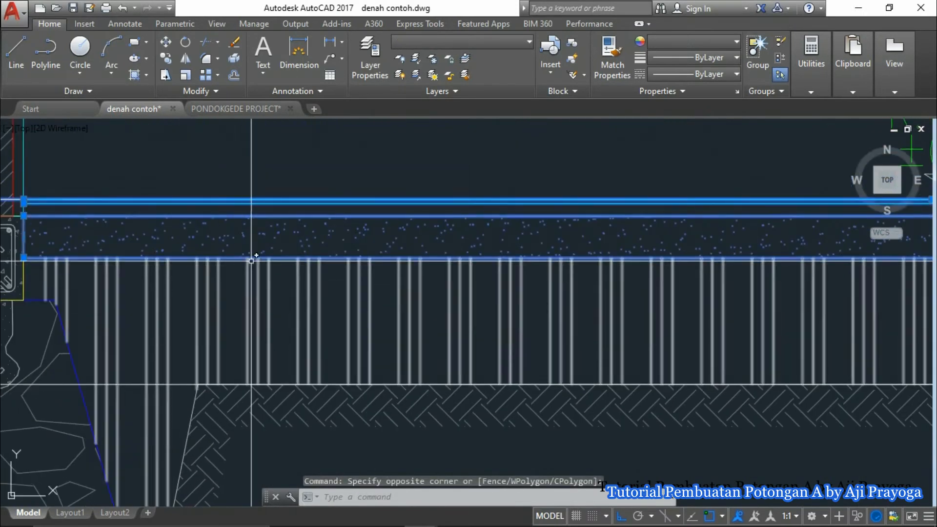
key(Escape)
Step: Copy the R. TAMU floor finish and slab, without the horizontal construction line, from its wall-side corner to the inner face of the left foundation's wall
click(244, 336)
scroll(247, 292, down, 8)
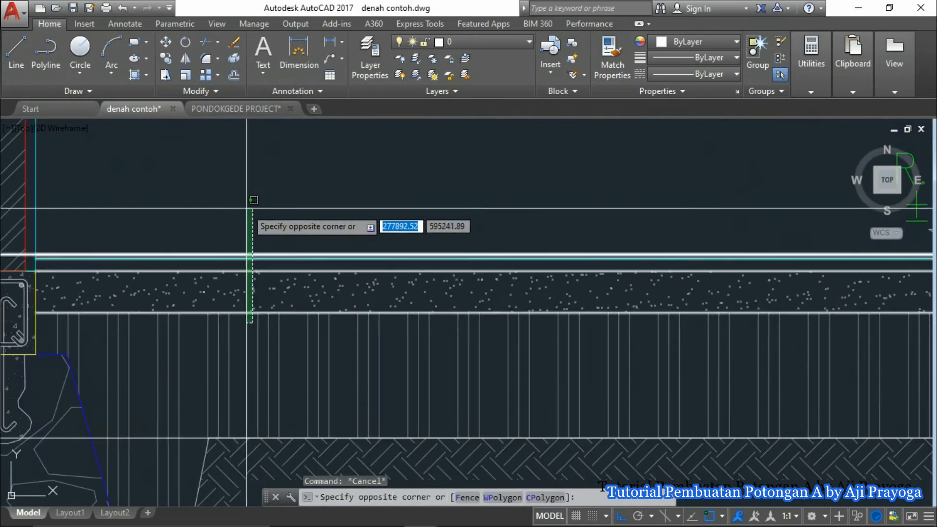
middle_drag(556, 316, 452, 323)
scroll(473, 319, up, 4)
scroll(258, 313, up, 4)
middle_drag(280, 315, 377, 317)
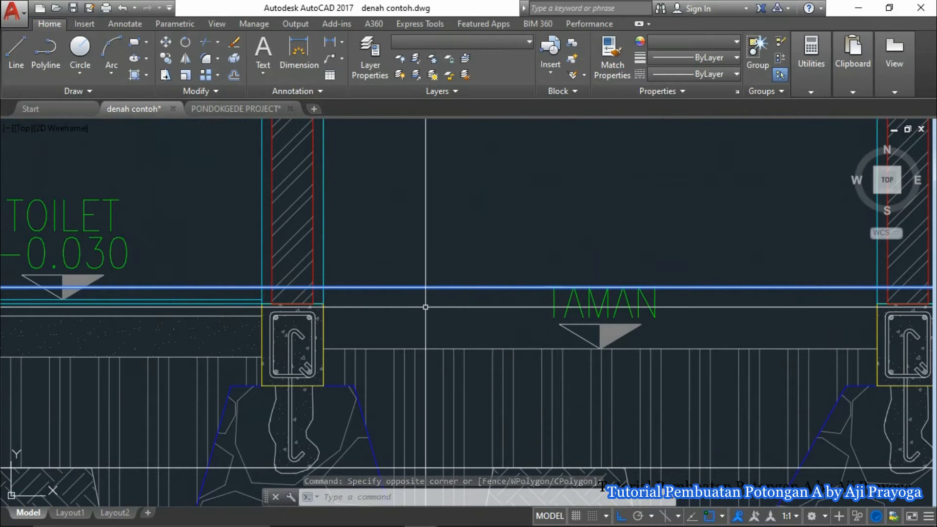
scroll(426, 307, down, 4)
middle_drag(408, 287, 530, 287)
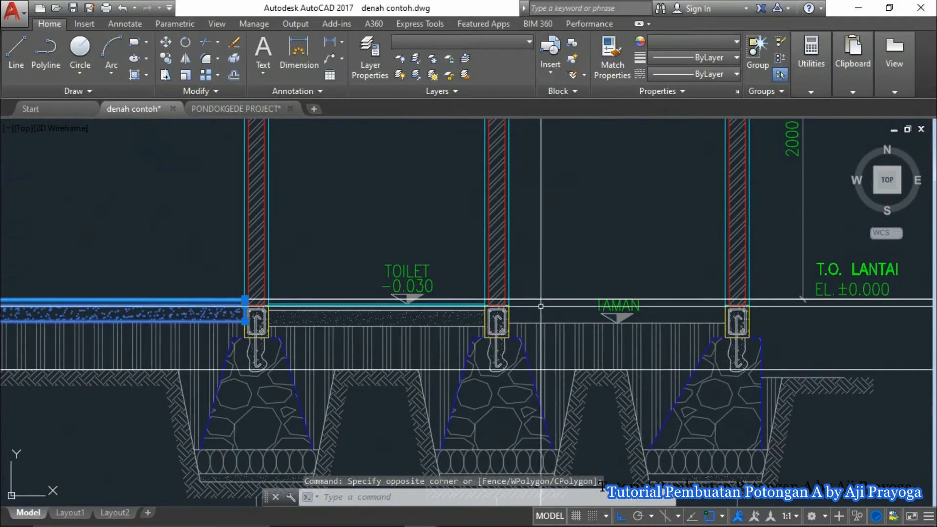
scroll(541, 306, up, 2)
scroll(541, 299, up, 2)
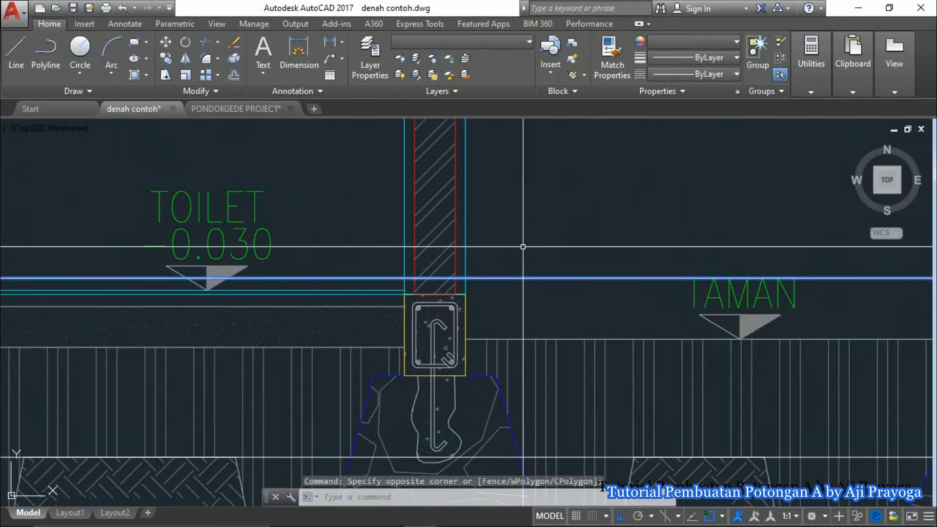
middle_drag(532, 299, 565, 299)
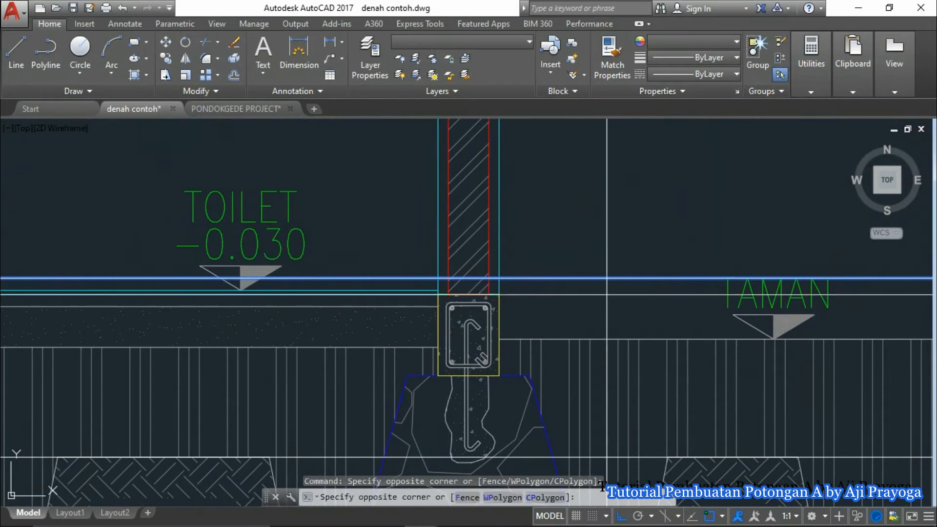
key(Escape)
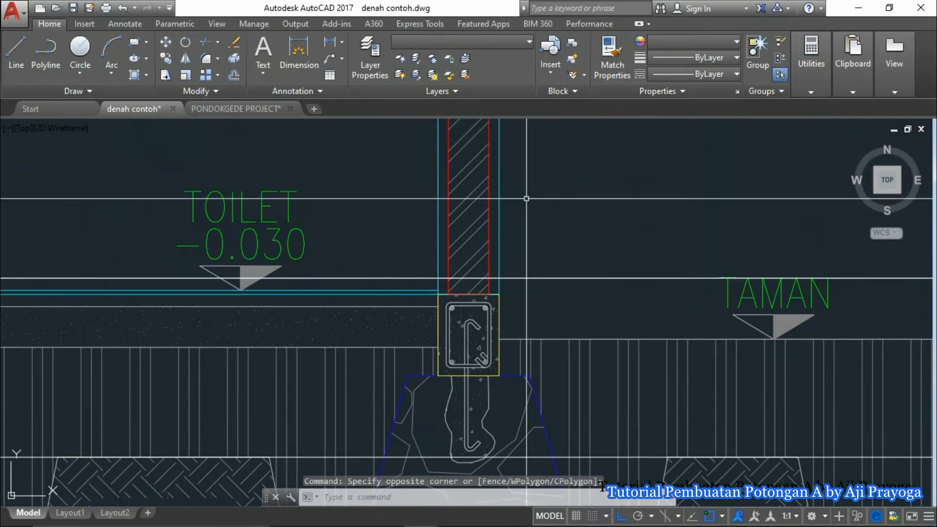
scroll(333, 271, down, 1)
middle_drag(332, 271, 447, 304)
scroll(447, 305, down, 1)
middle_drag(202, 351, 345, 389)
text(O)
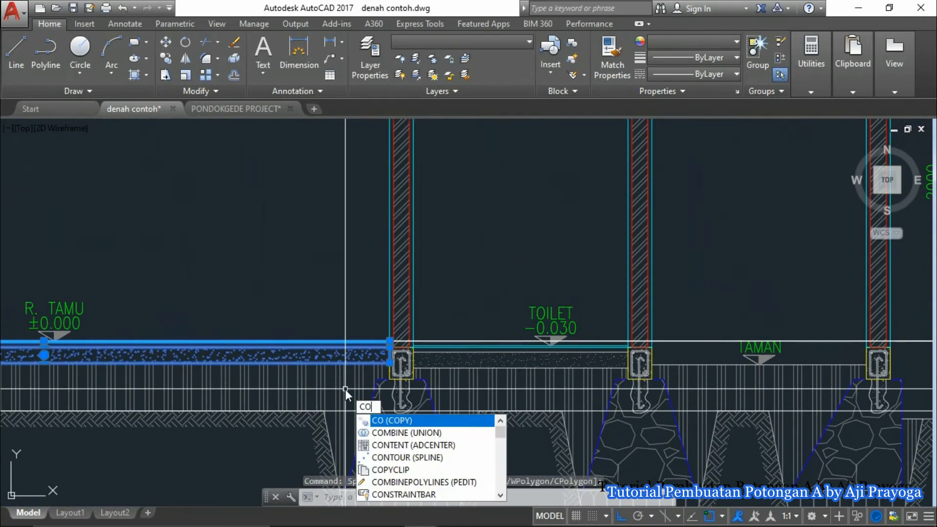
key(Return)
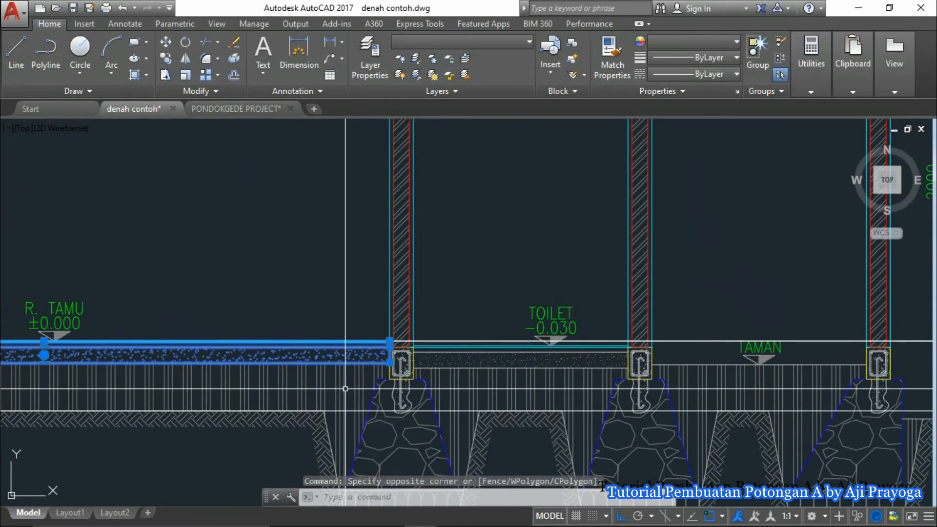
middle_drag(238, 405, 592, 435)
scroll(65, 387, up, 3)
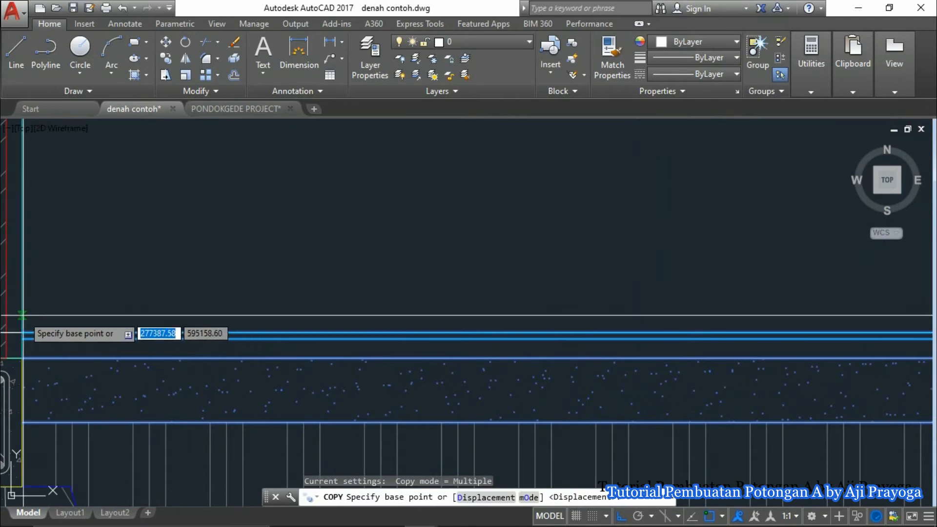
click(45, 318)
scroll(45, 318, down, 3)
scroll(742, 274, up, 5)
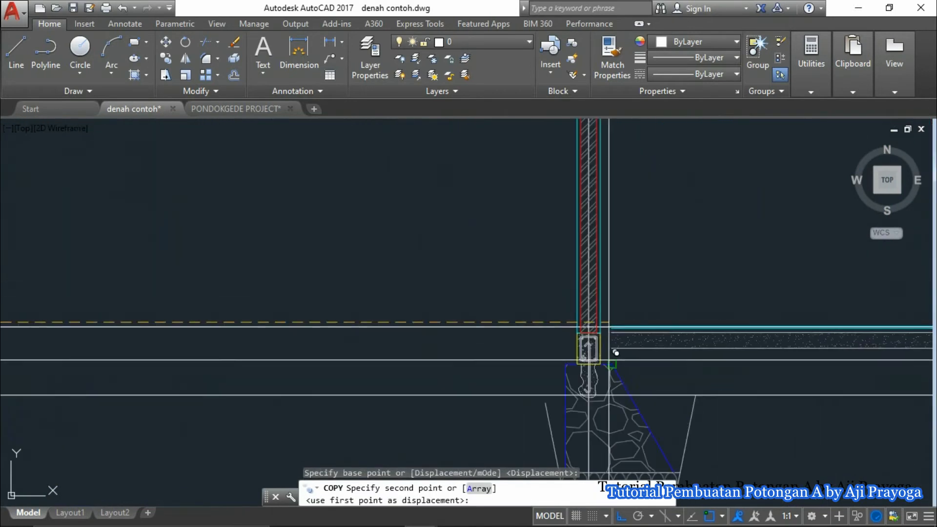
scroll(703, 282, down, 2)
middle_drag(703, 281, 507, 281)
middle_drag(897, 296, 482, 355)
scroll(482, 356, up, 4)
key(Escape)
key(Escape)
Step: Stretch the overhanging end of the copied floor back to the near face of the middle foundation's tie beam
click(500, 374)
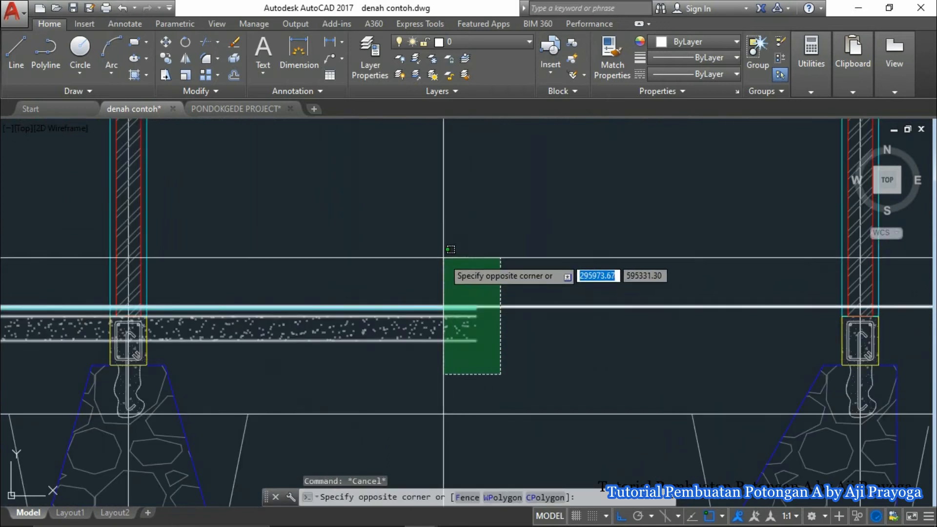
click(430, 267)
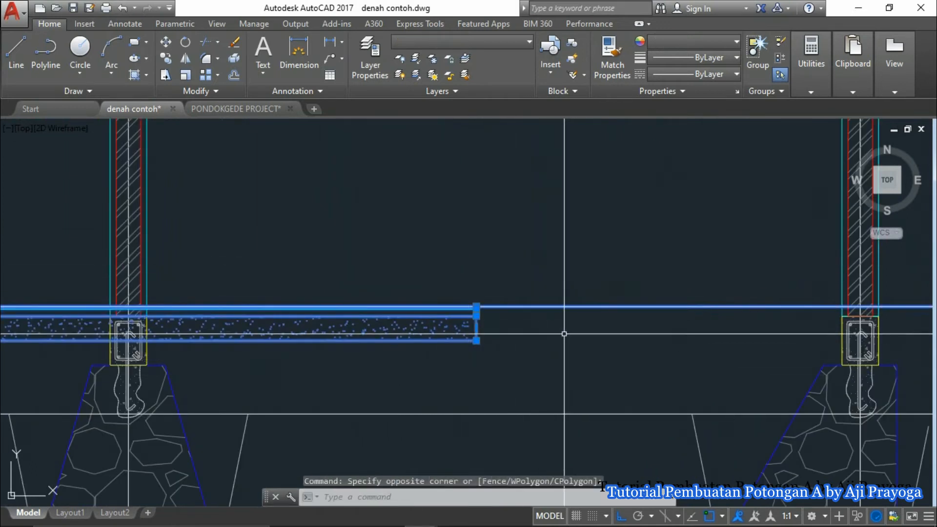
scroll(569, 382, up, 2)
text(s)
key(Return)
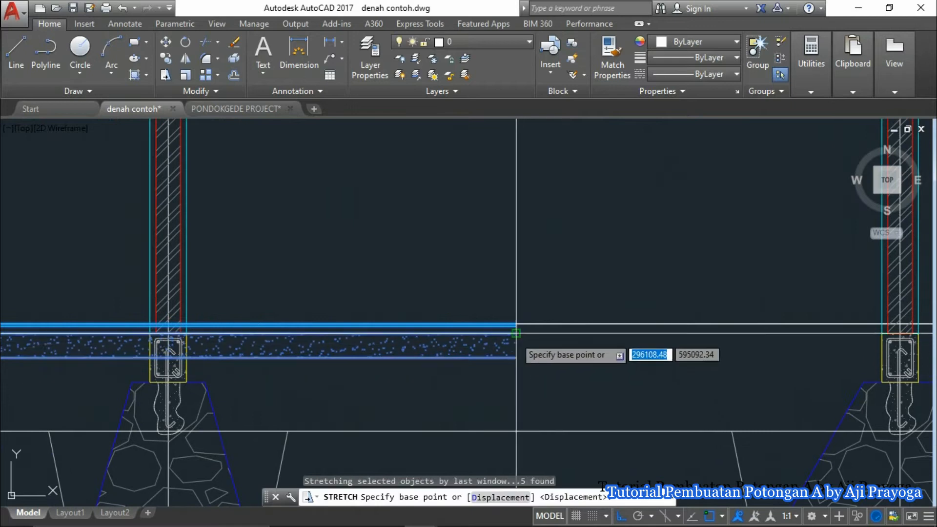
scroll(515, 328, up, 2)
click(515, 328)
scroll(513, 322, down, 2)
scroll(417, 327, up, 2)
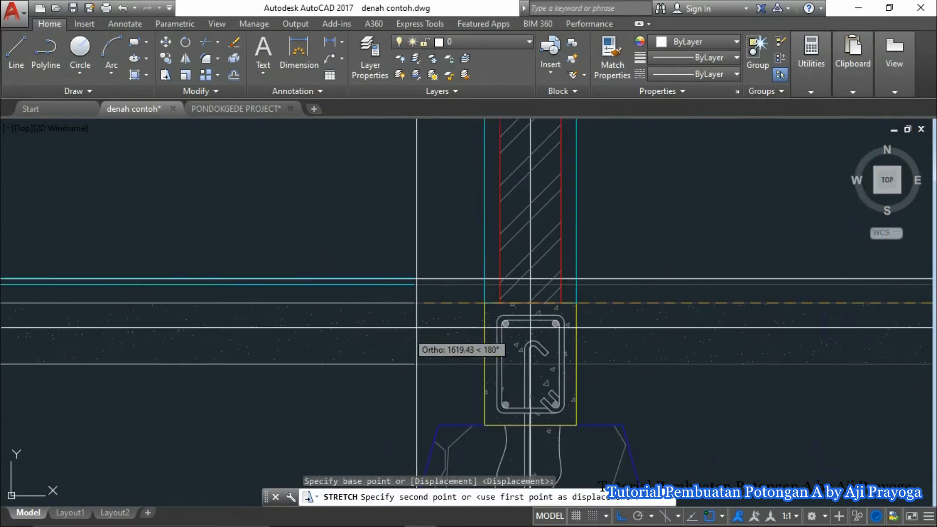
click(485, 303)
scroll(436, 350, down, 2)
scroll(574, 355, up, 2)
middle_drag(596, 349, 398, 322)
scroll(398, 322, down, 2)
Step: Pull the end of the floor's AR-SAND hatch back to the near face of the middle tie beam
click(498, 329)
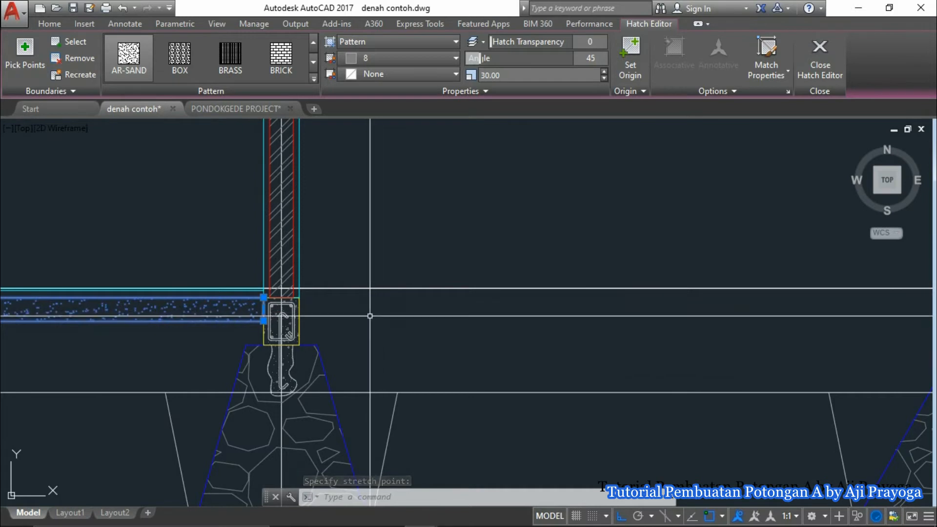
click(522, 309)
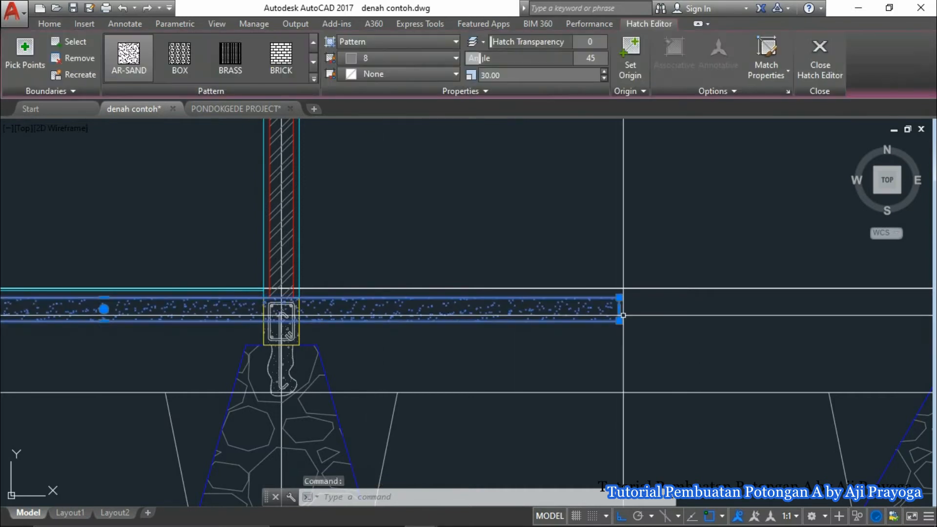
scroll(611, 314, up, 5)
click(605, 298)
scroll(605, 299, down, 5)
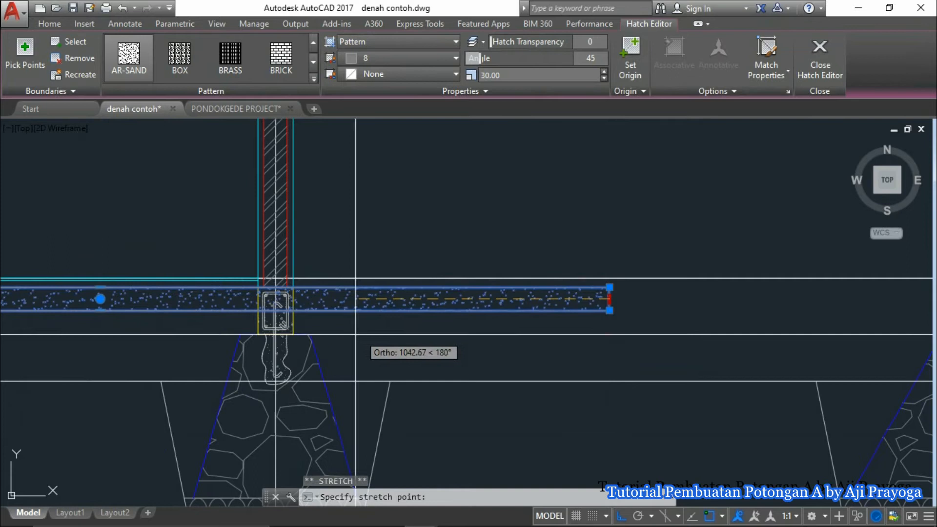
scroll(268, 303, up, 4)
click(313, 295)
scroll(410, 217, down, 5)
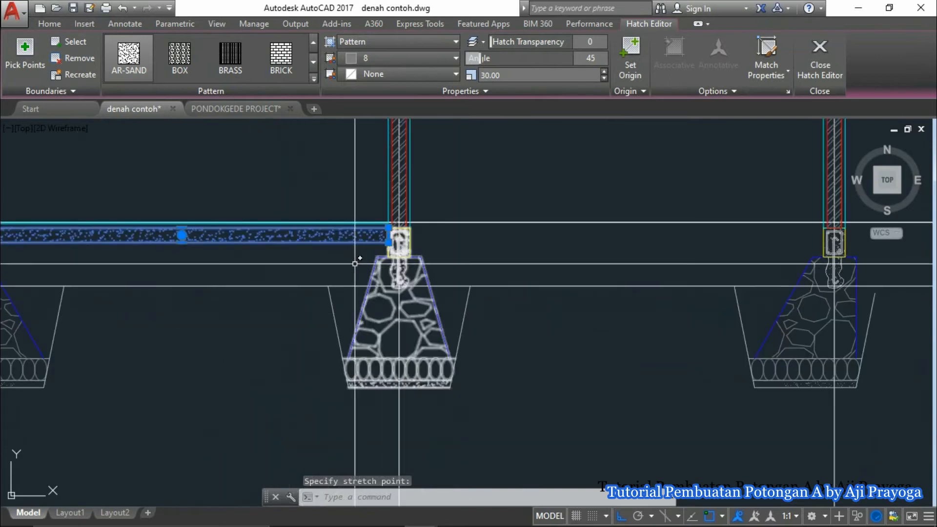
key(Escape)
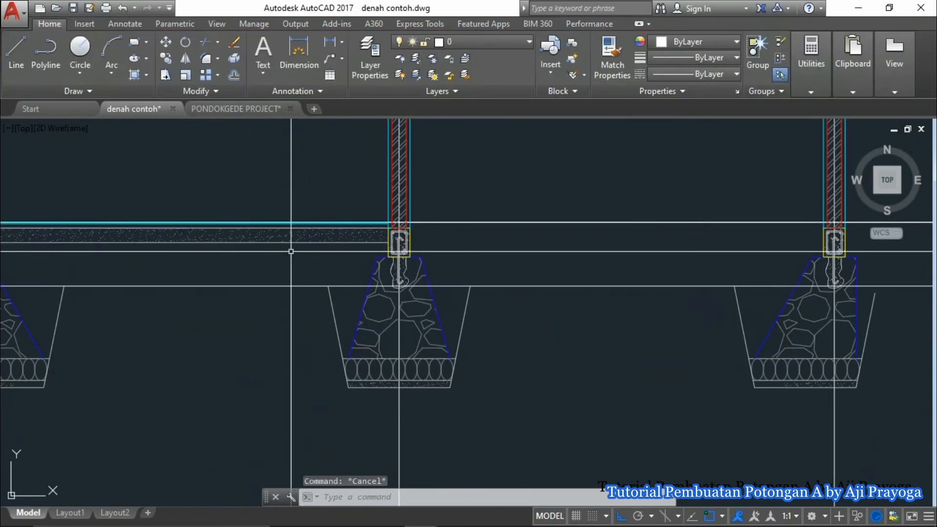
Step: Undo the hatch adjustment and the stretch of the copied floor
key(ctrl+z)
key(ctrl+z)
key(ctrl+z)
key(ctrl+z)
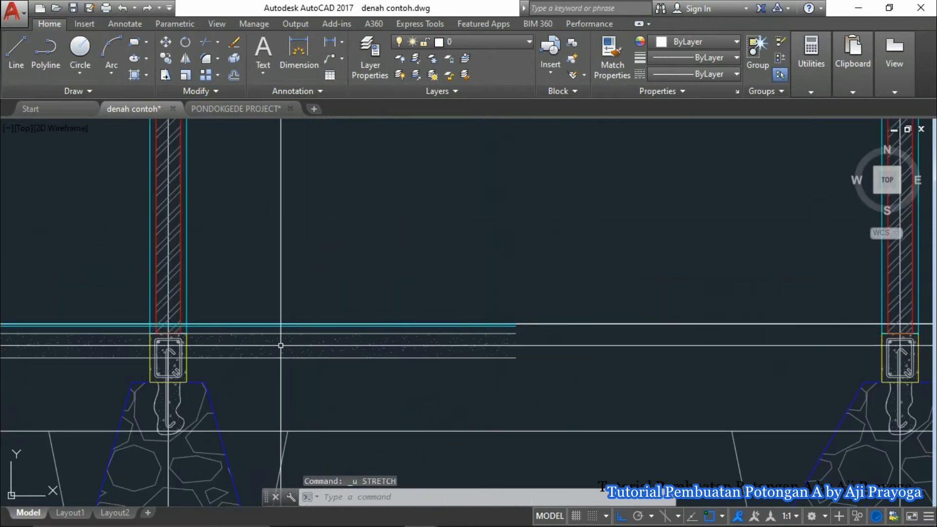
click(619, 390)
click(561, 226)
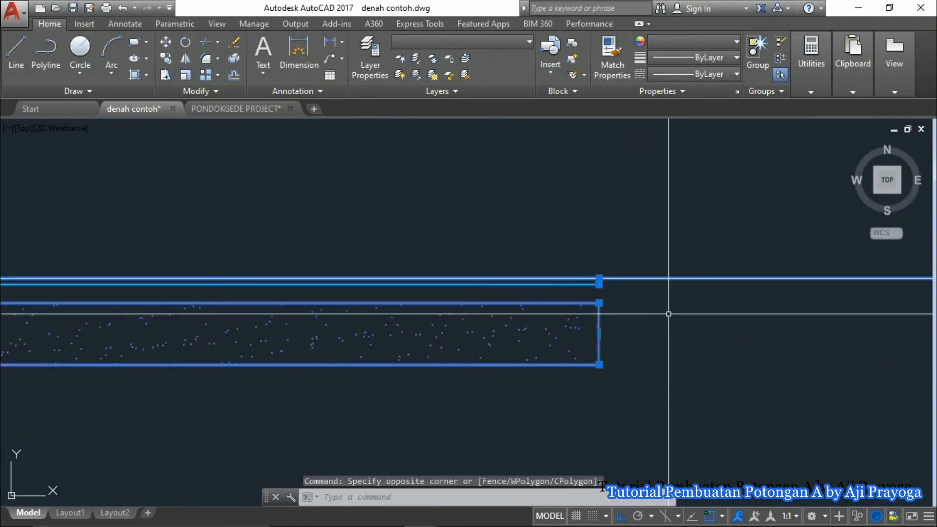
scroll(635, 327, down, 2)
scroll(497, 368, up, 4)
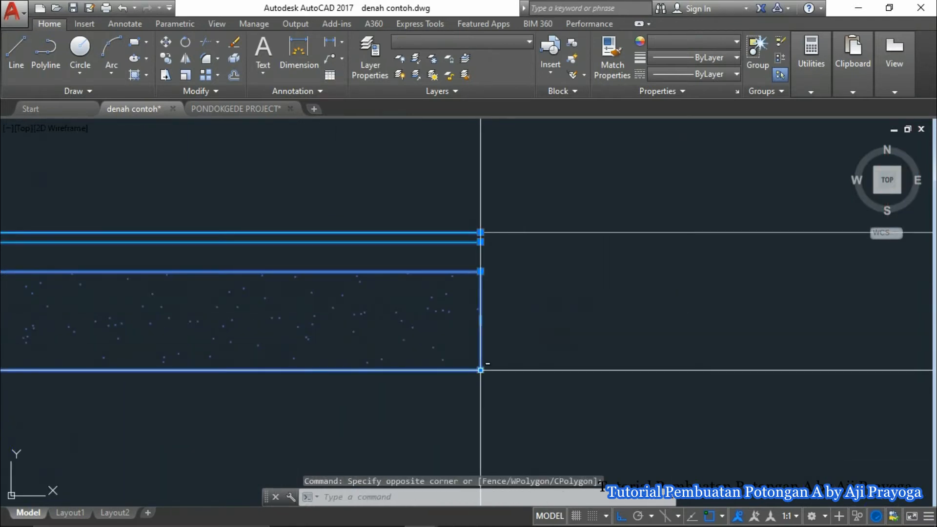
shift+click(481, 320)
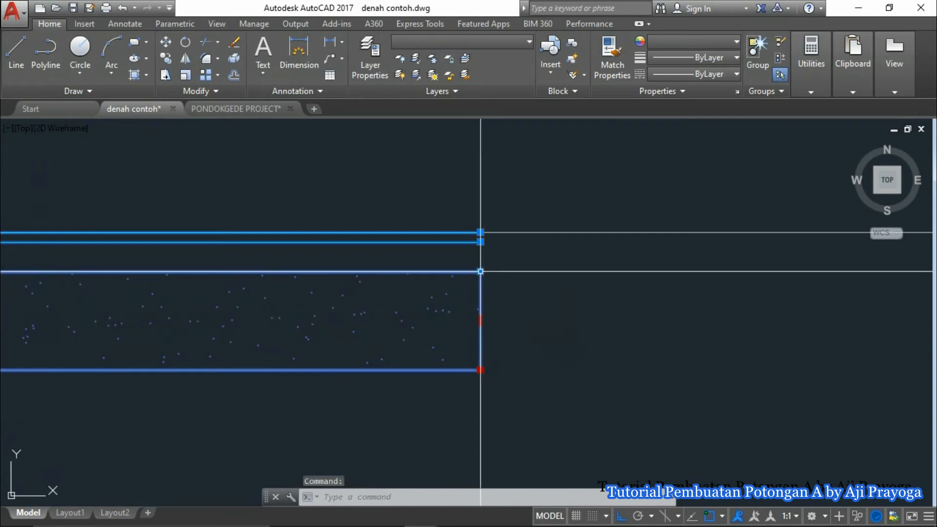
scroll(512, 239, down, 2)
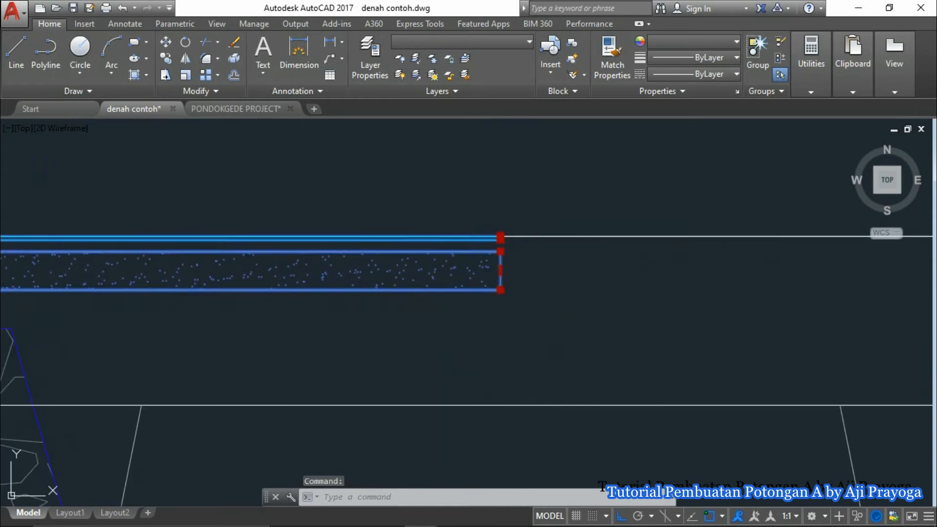
key(Escape)
Step: Stretch all end grips of the copied floor lines, slab and hatch together to the near face of the middle tie beam
click(546, 337)
click(456, 209)
shift+click(609, 295)
shift+click(561, 217)
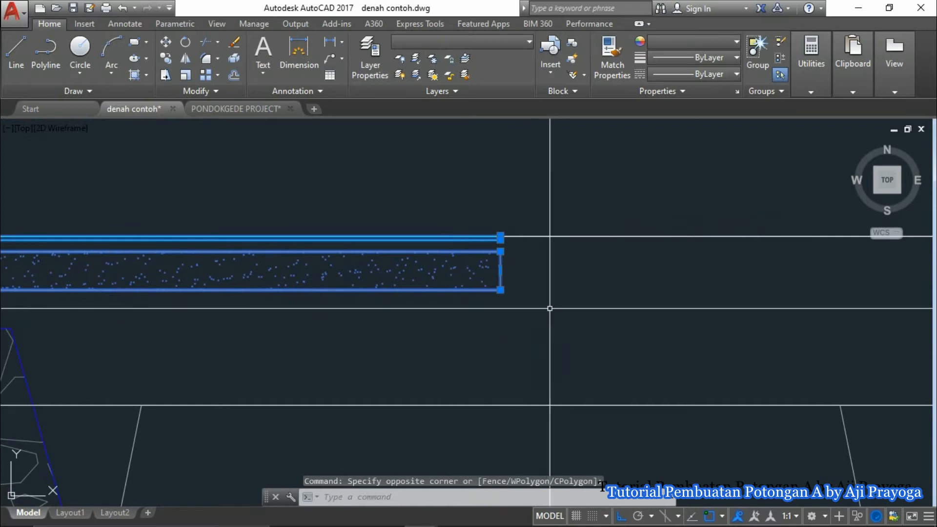
shift+click(500, 290)
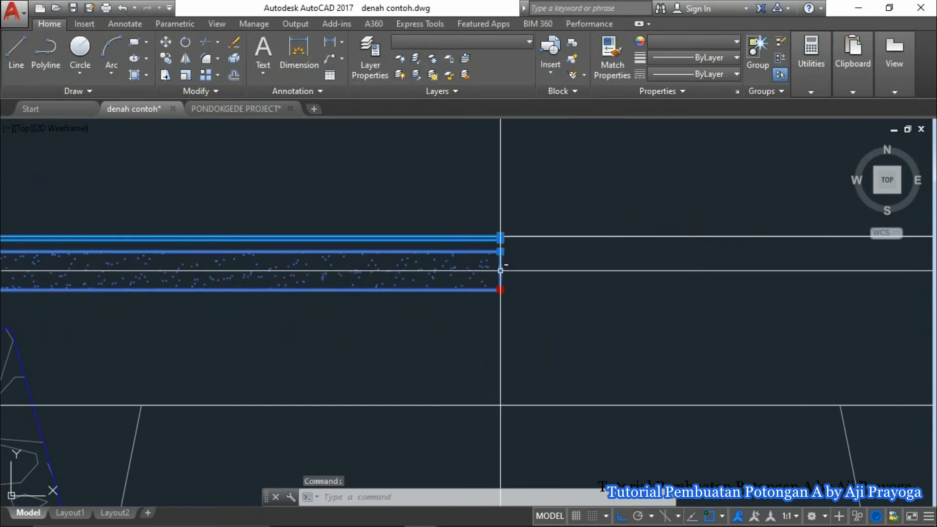
shift+click(500, 236)
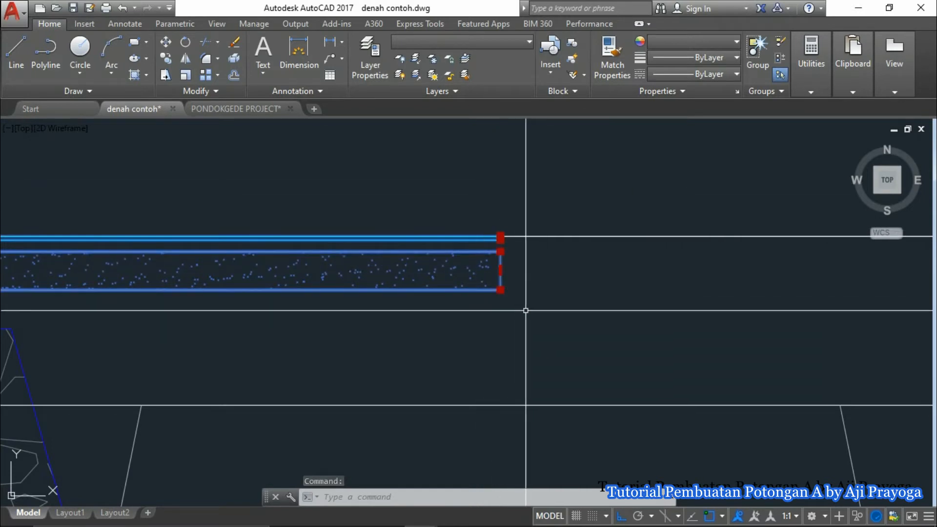
click(500, 290)
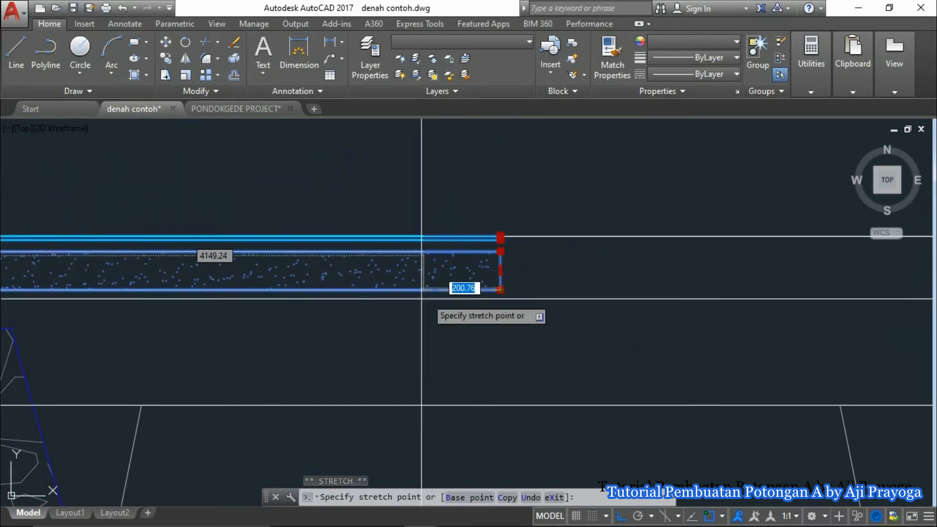
scroll(601, 278, down, 5)
scroll(602, 279, up, 8)
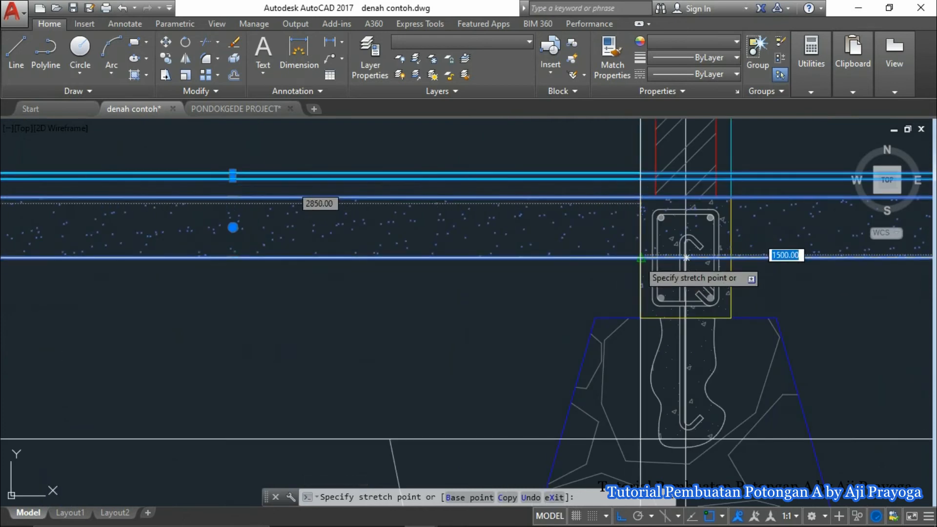
scroll(647, 310, down, 3)
key(Escape)
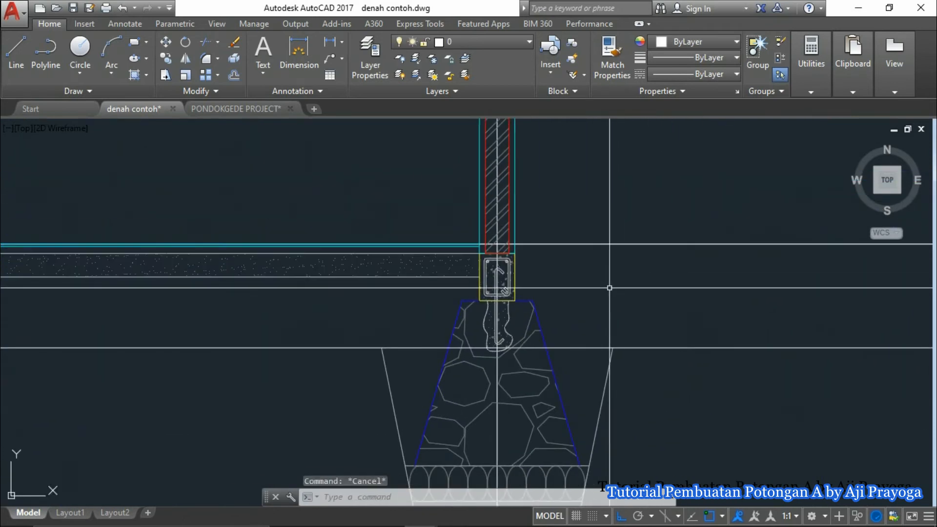
Step: Draw a rectangle over the first bay's floor slab, from its lower corner at the left tie beam to its upper corner at the middle tie beam
scroll(610, 288, down, 5)
middle_drag(466, 294, 368, 330)
text(REC)
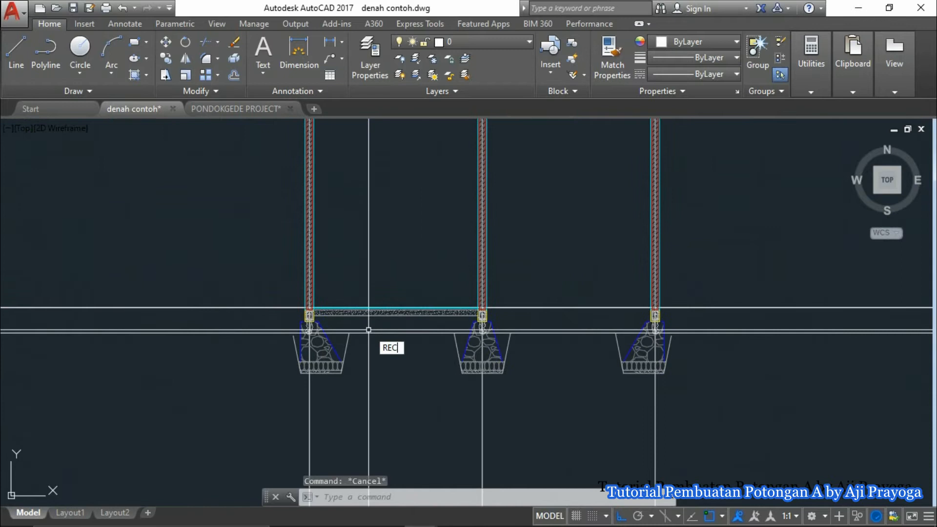
key(Return)
scroll(368, 330, up, 6)
click(193, 300)
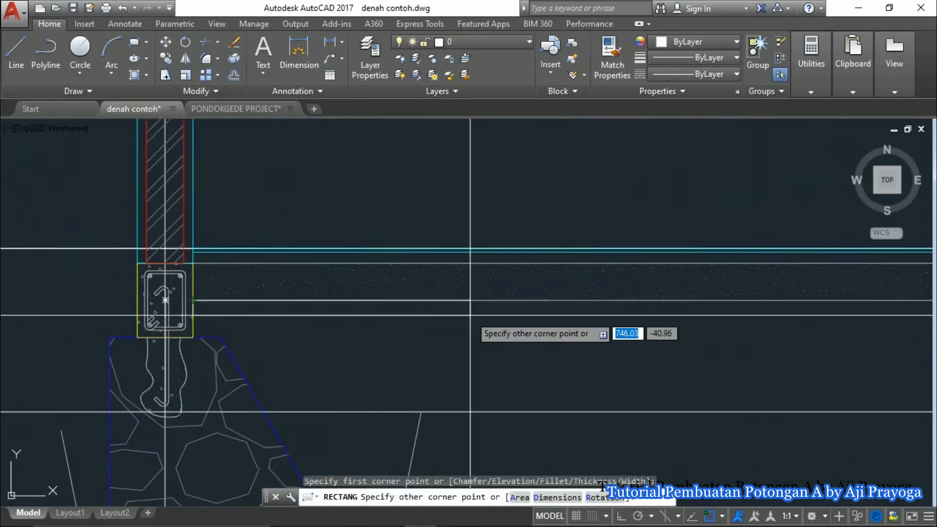
scroll(470, 315, down, 5)
scroll(516, 321, up, 7)
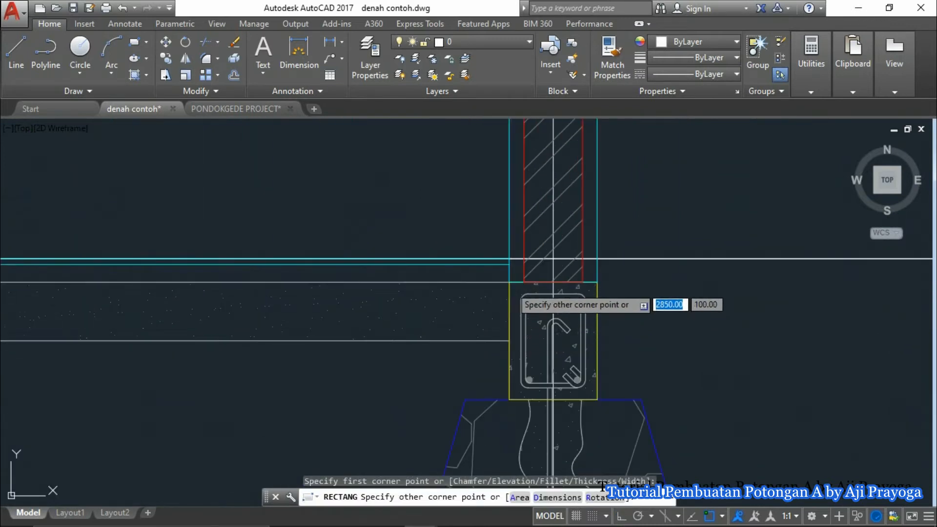
click(510, 282)
Step: Mirror the new rectangle and both floor lines about the middle foundation's centre axis, keeping the originals
click(511, 308)
middle_drag(435, 303, 624, 315)
click(550, 279)
click(552, 277)
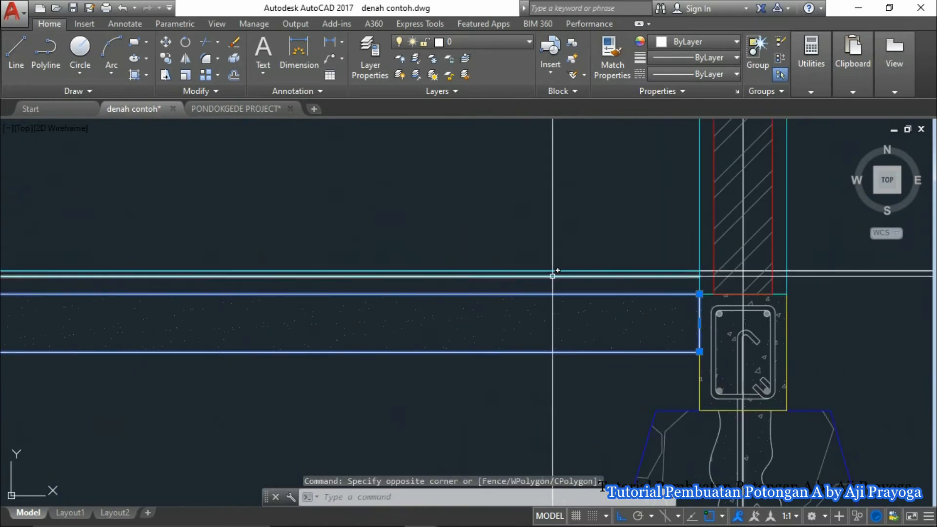
scroll(467, 299, down, 2)
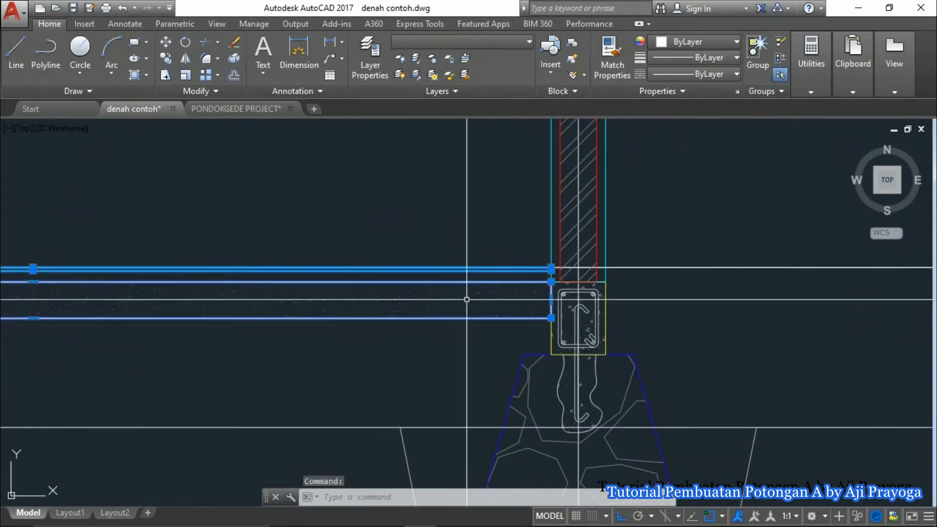
key(Return)
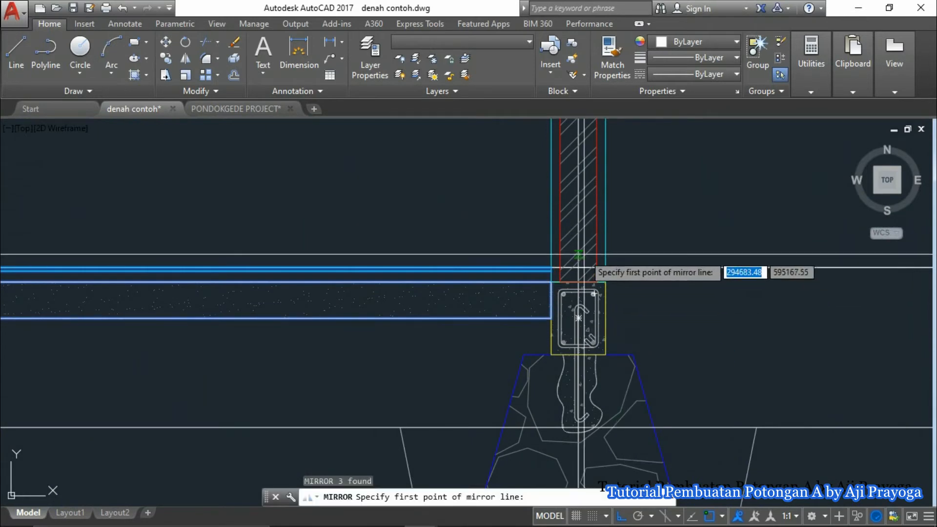
scroll(587, 256, up, 2)
click(573, 237)
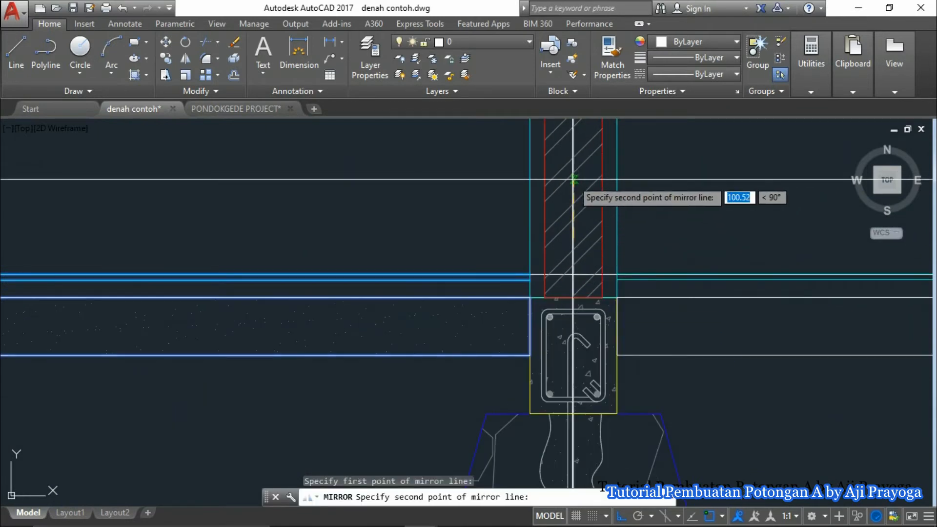
key(Return)
Step: Erase the horizontal construction lines at floor level
scroll(554, 252, down, 5)
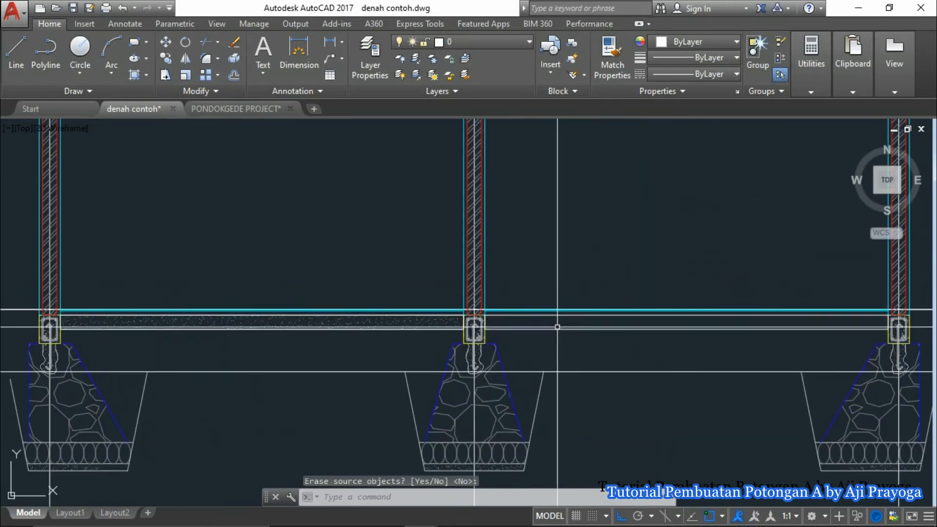
scroll(507, 245, up, 4)
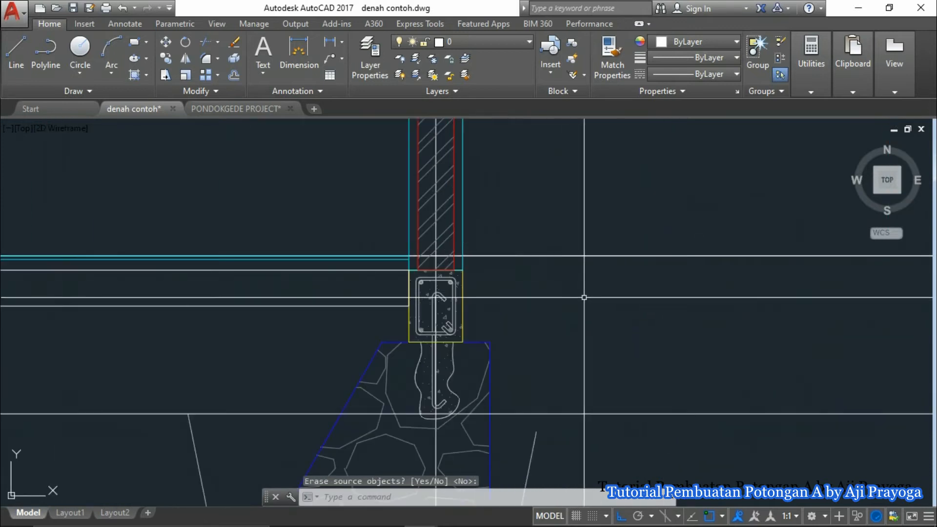
click(521, 297)
key(Escape)
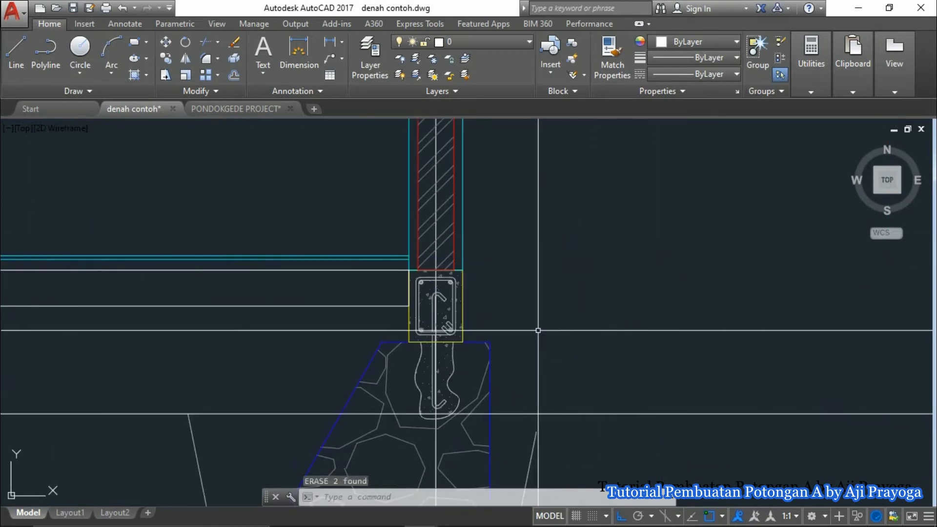
Step: Erase the duplicate rectangle lying over the first bay's original slab outline
scroll(561, 303, down, 5)
scroll(137, 290, up, 2)
scroll(167, 296, up, 2)
middle_drag(167, 296, 345, 300)
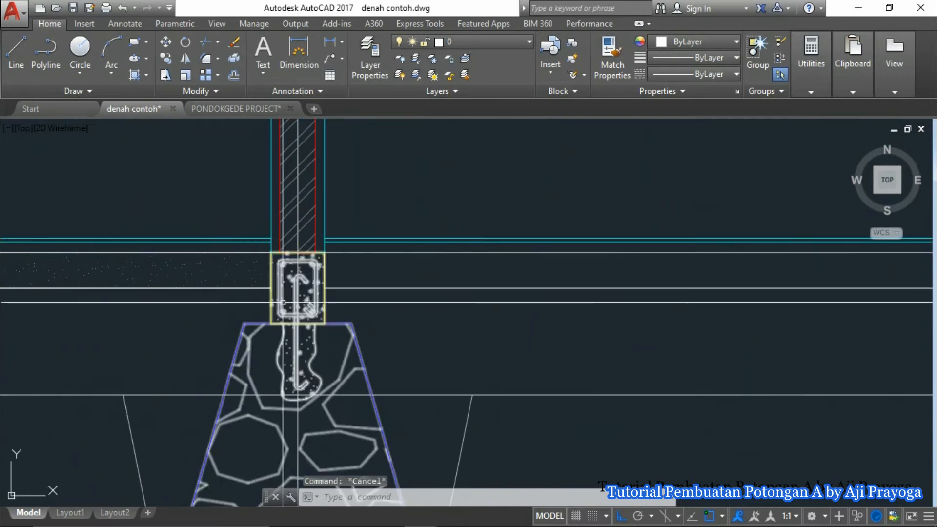
click(259, 287)
text(e)
key(Escape)
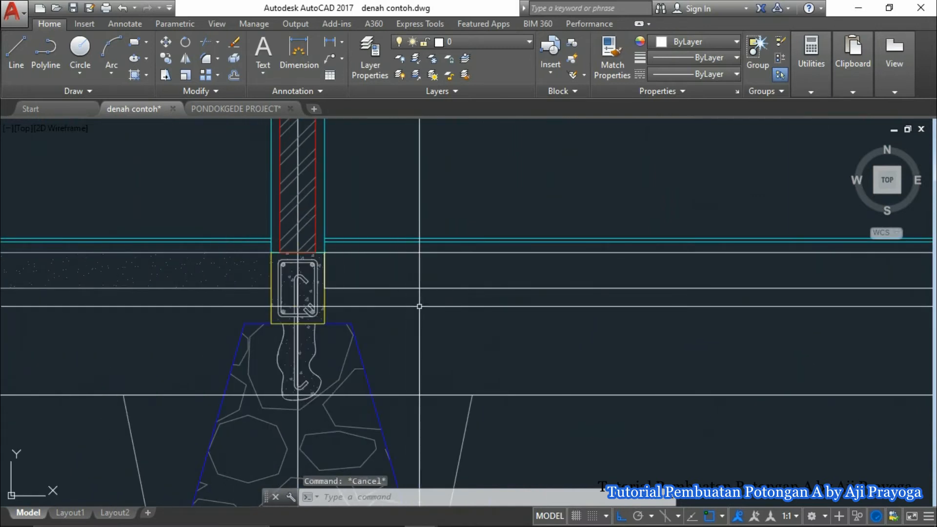
Step: Match the mirrored slab rectangle's properties to the original slab outline in the first bay
middle_drag(418, 305, 373, 307)
text(ma)
key(Return)
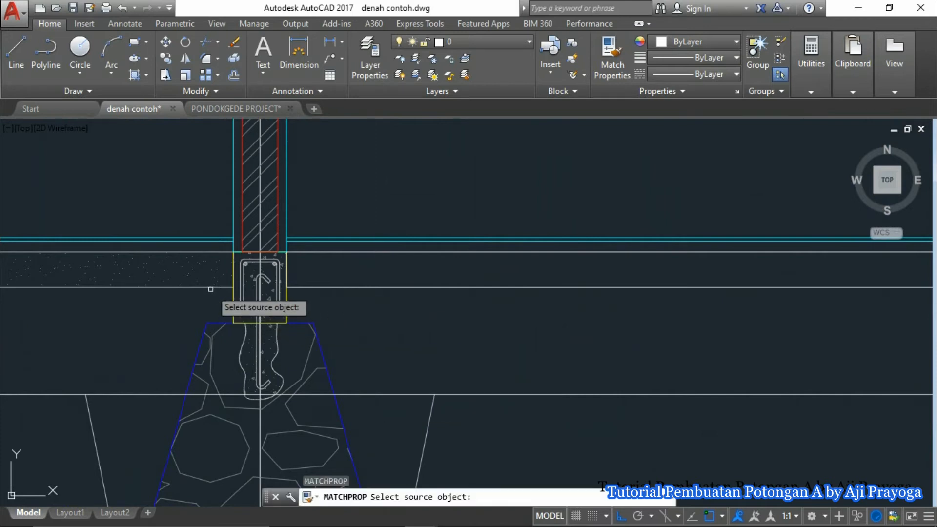
click(210, 289)
key(Escape)
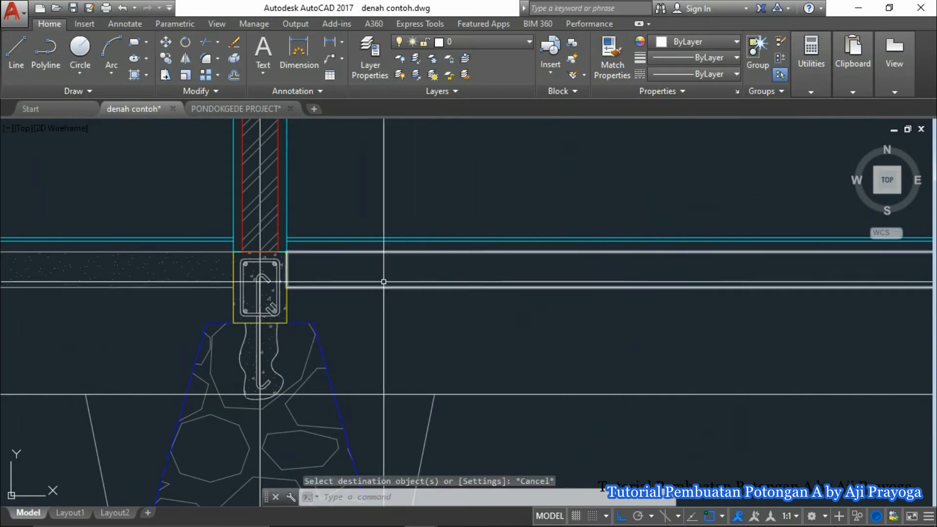
key(Escape)
Step: Hatch the mirrored slab rectangle with the ANSI31 pattern in color 8
middle_drag(403, 275, 355, 284)
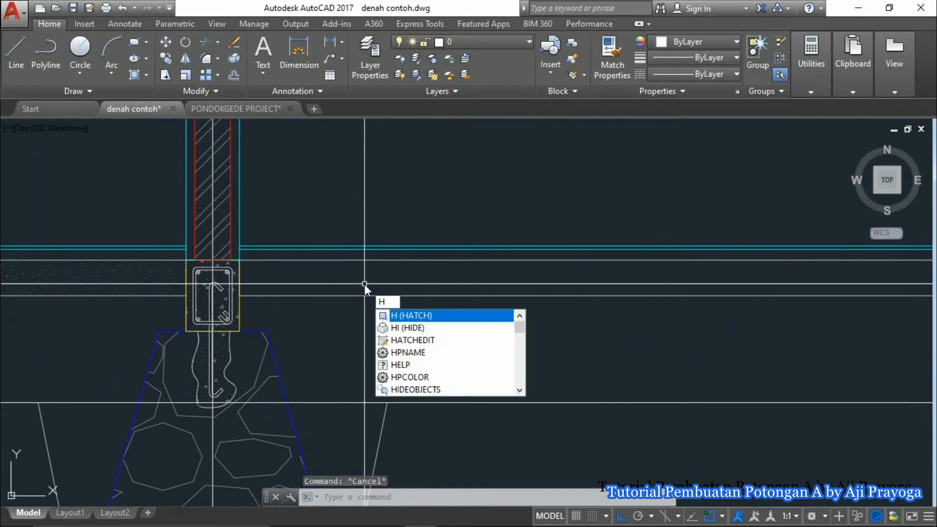
key(Return)
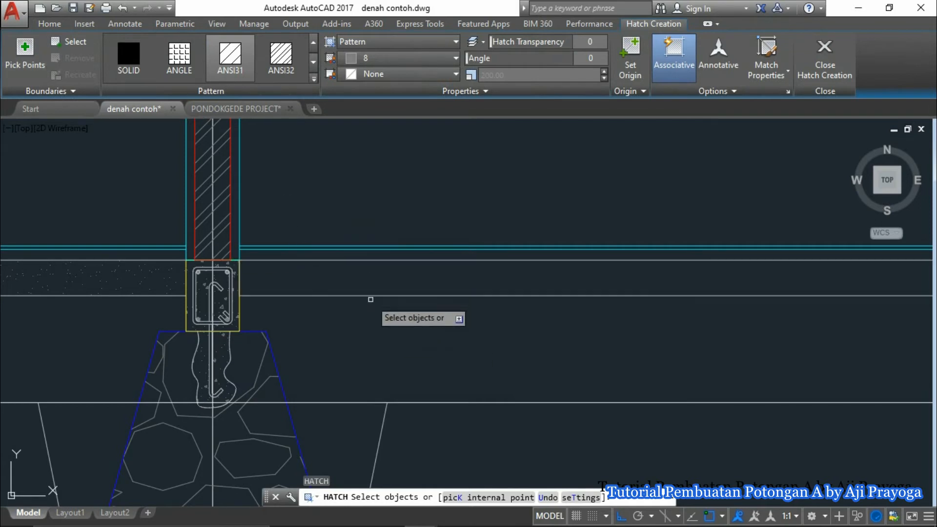
click(359, 293)
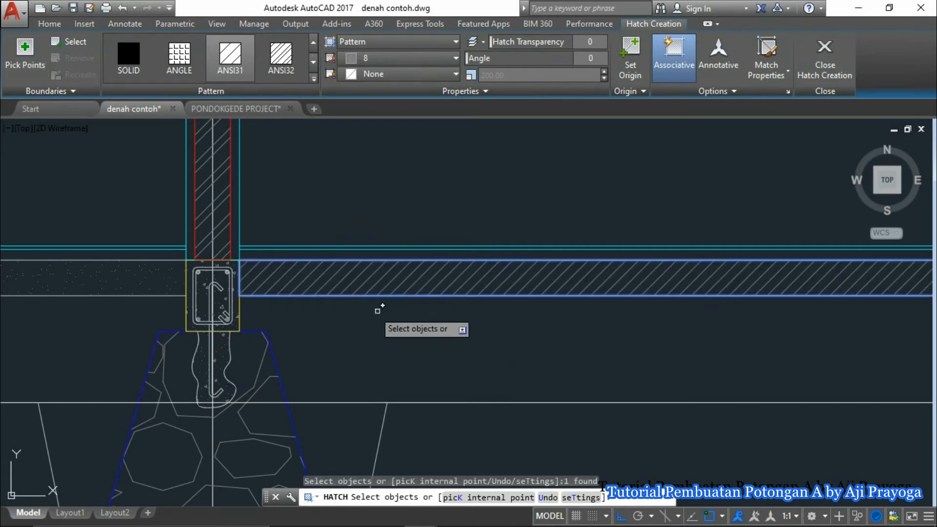
key(Return)
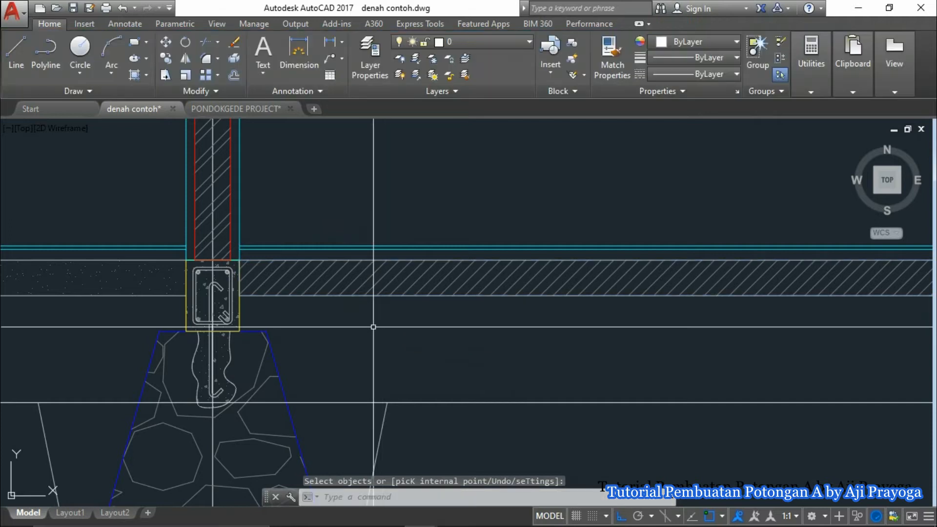
Step: Match the mirrored slab's hatch to the AR-SAND hatch of the first bay's slab
text(ma)
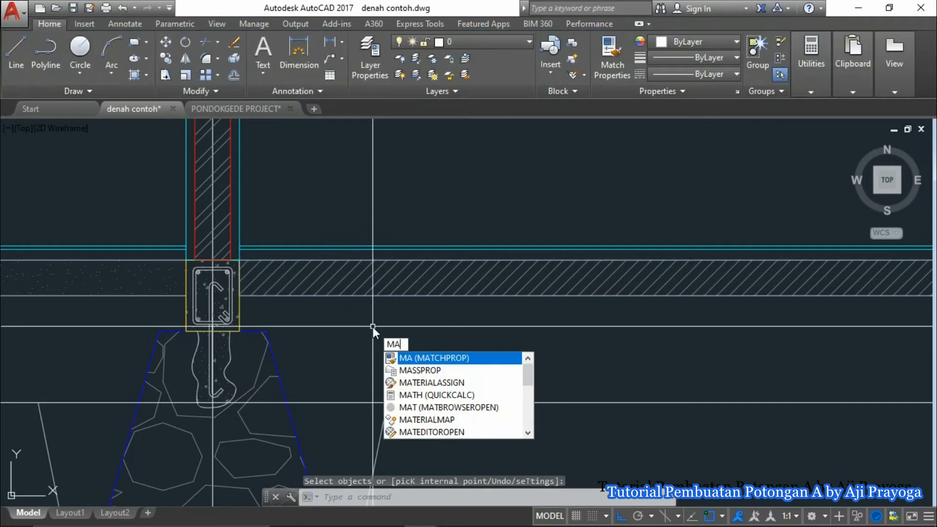
key(Return)
scroll(146, 281, up, 4)
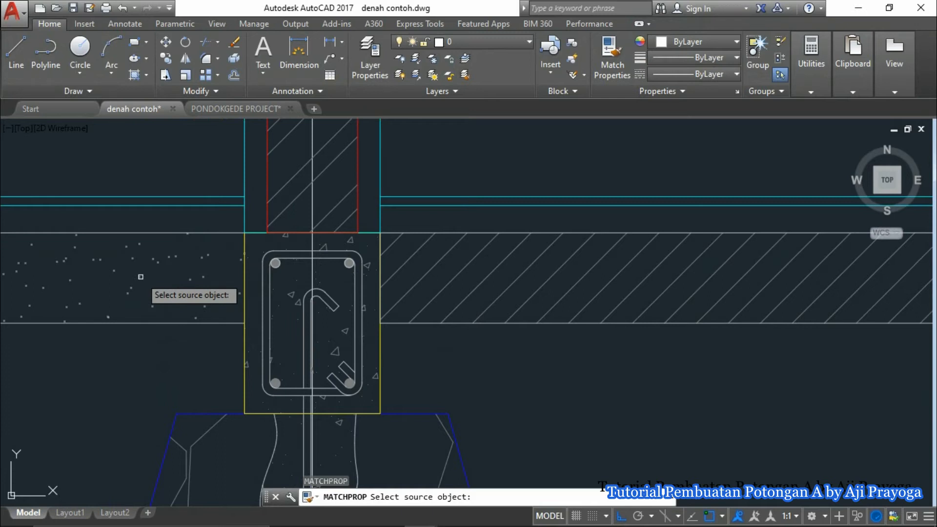
click(140, 277)
scroll(142, 277, down, 4)
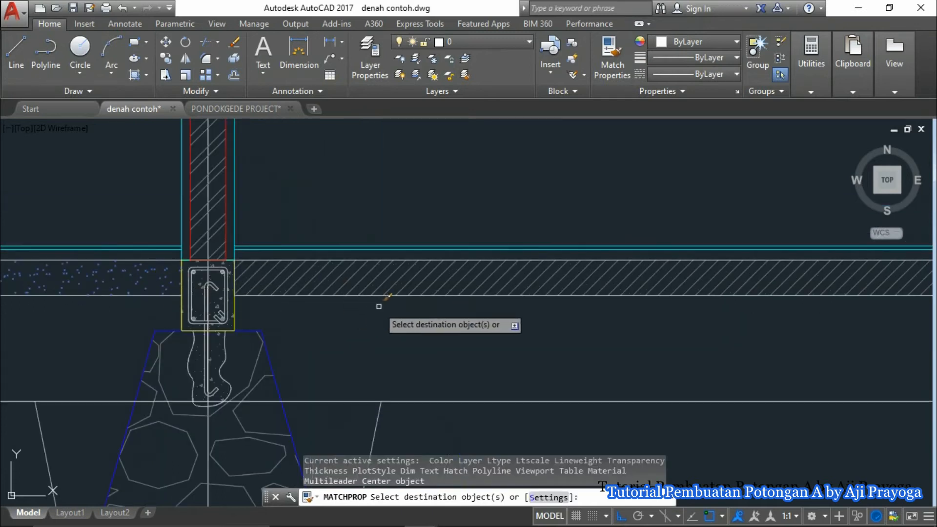
click(363, 280)
click(283, 289)
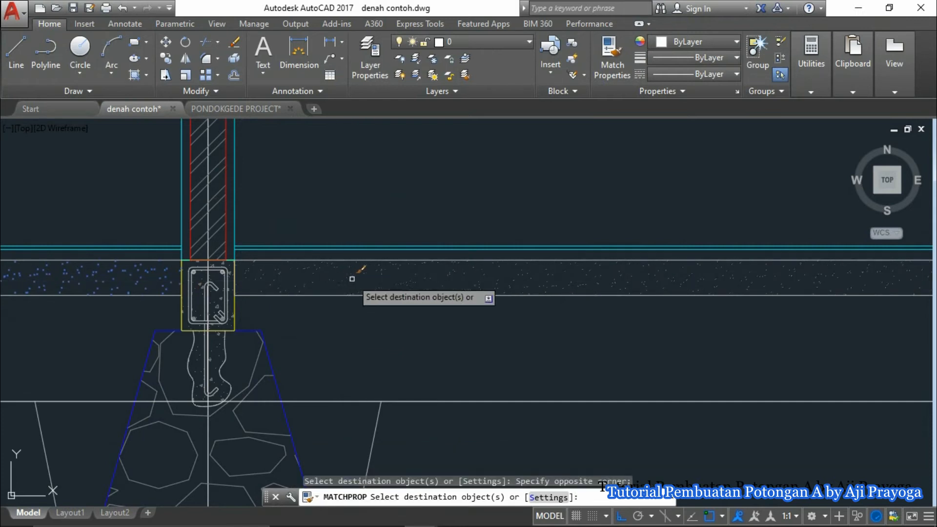
scroll(379, 313, down, 4)
middle_drag(380, 313, 291, 319)
key(Escape)
key(Escape)
scroll(619, 324, up, 4)
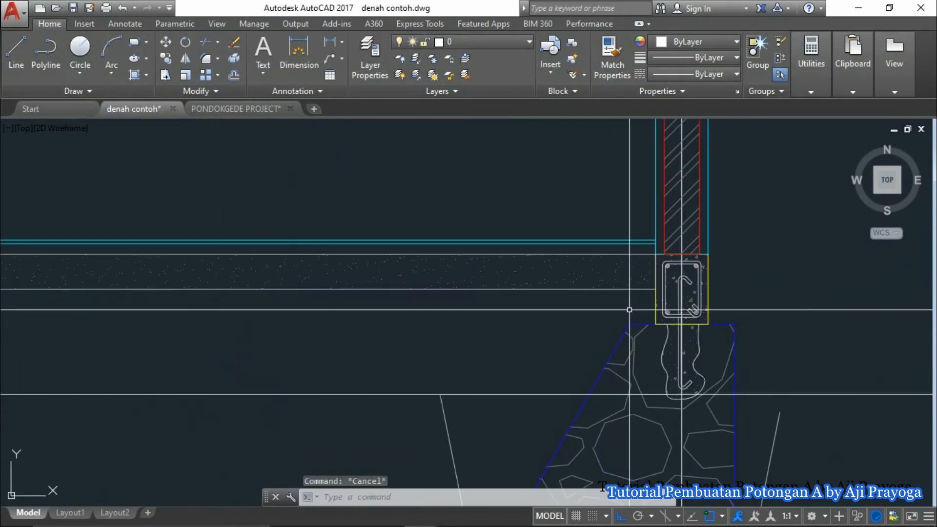
click(606, 310)
click(525, 190)
middle_drag(548, 205, 548, 226)
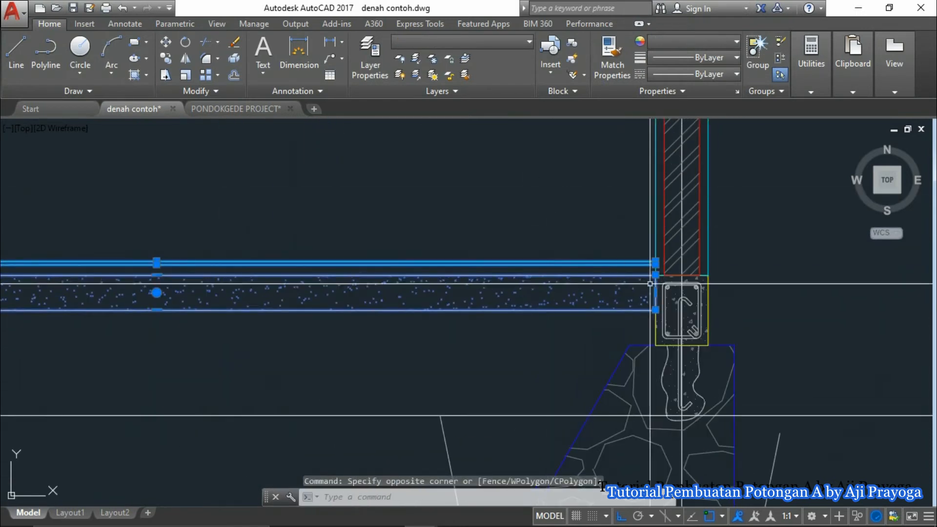
key(Escape)
Step: Stretch the end of the second bay's floor lines, slab outline and hatch out past the right foundation
scroll(660, 317, up, 3)
click(646, 307)
scroll(624, 272, down, 2)
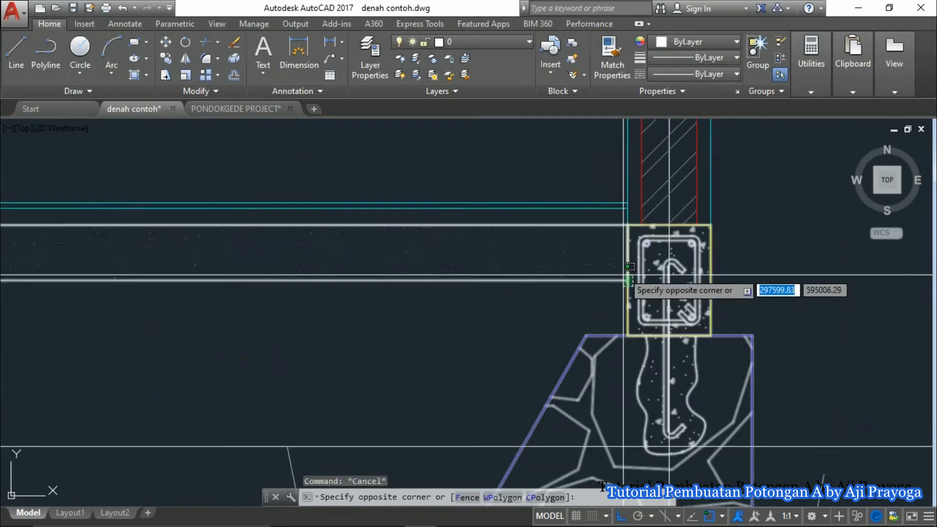
middle_drag(628, 277, 628, 307)
click(582, 179)
scroll(663, 327, down, 3)
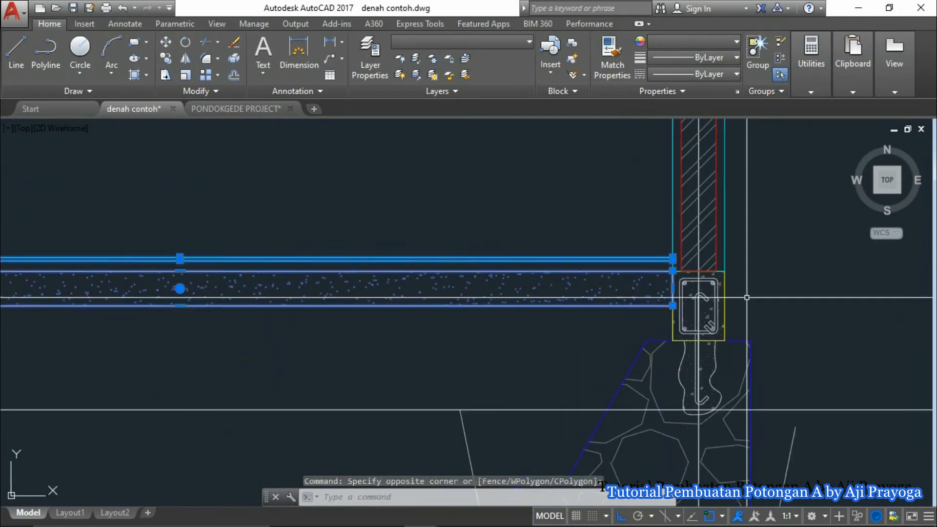
text(S)
key(space)
click(718, 322)
scroll(770, 324, down, 2)
middle_drag(769, 324, 424, 310)
click(617, 305)
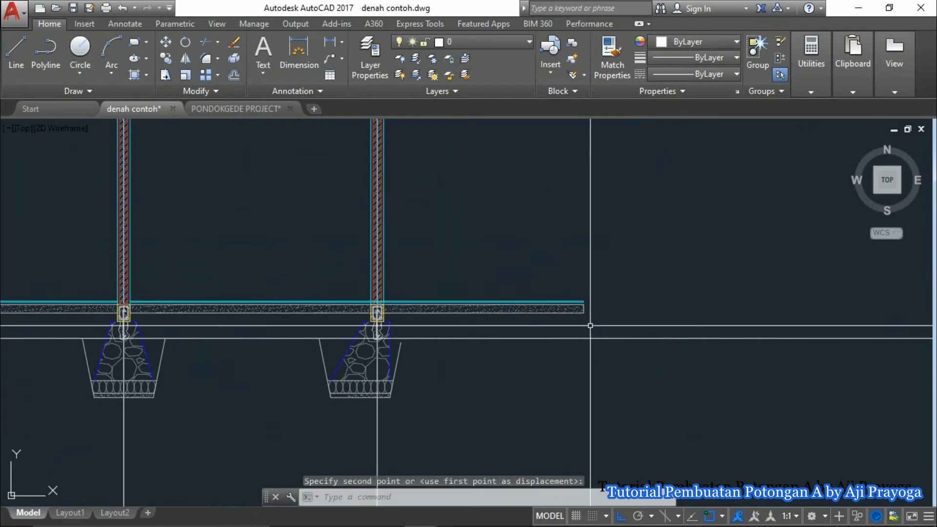
scroll(590, 325, up, 3)
scroll(552, 265, up, 2)
scroll(539, 262, down, 2)
click(581, 296)
click(502, 184)
key(Escape)
scroll(550, 236, up, 4)
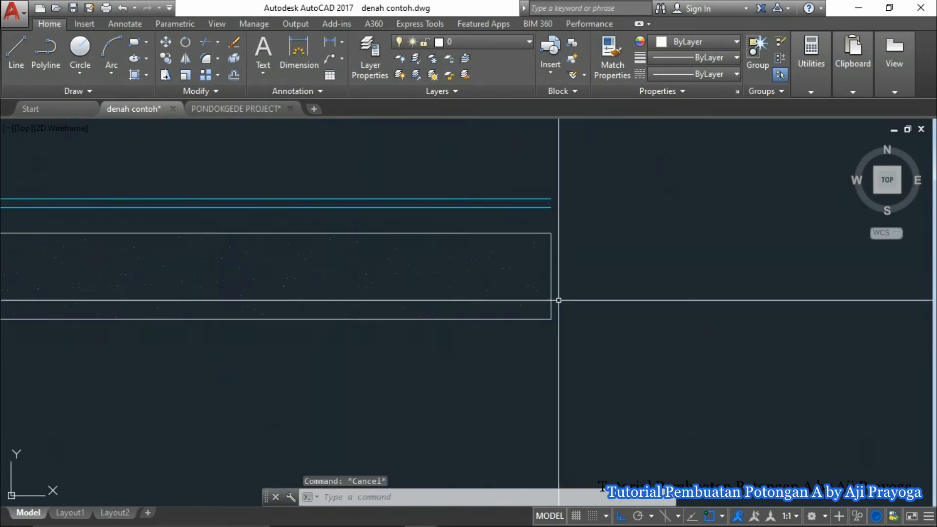
Step: Select the extended floor's AR-SAND hatch and check its associative boundaries option
click(550, 272)
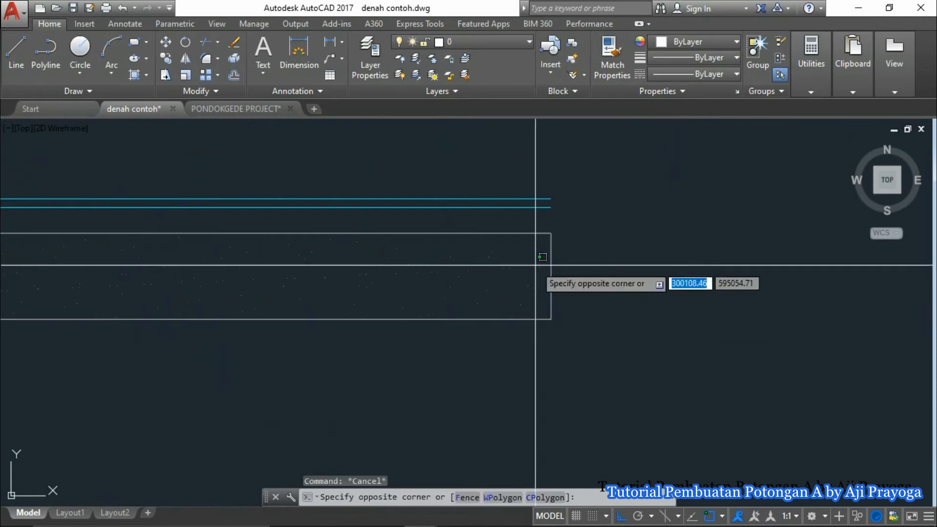
click(488, 288)
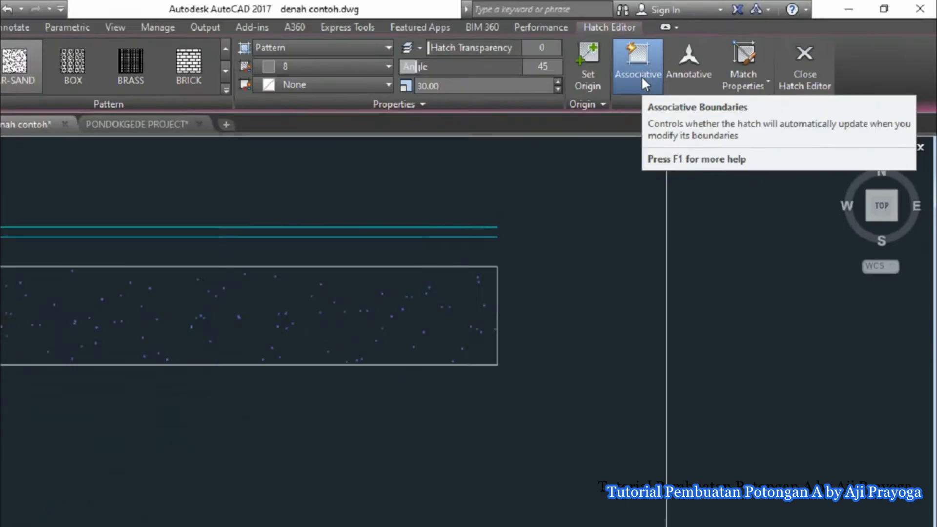
key(Escape)
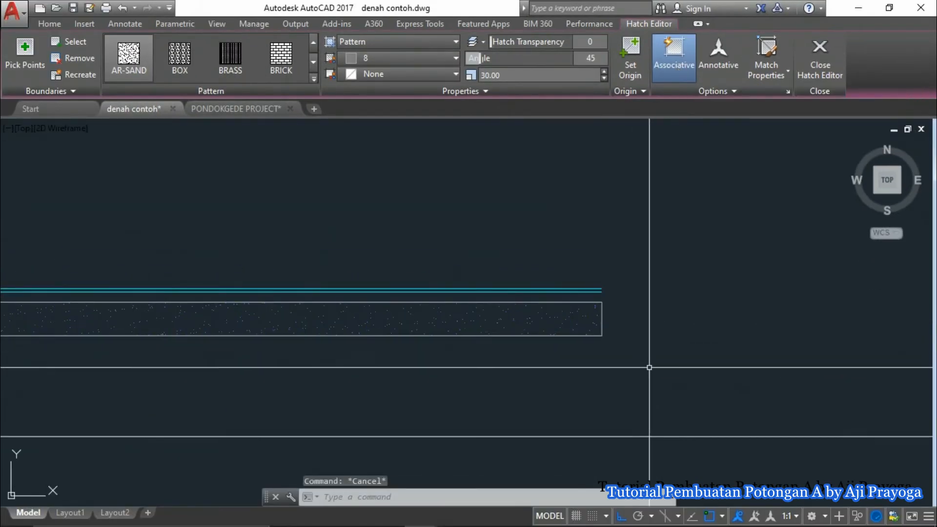
click(638, 366)
click(518, 220)
middle_drag(607, 306, 585, 312)
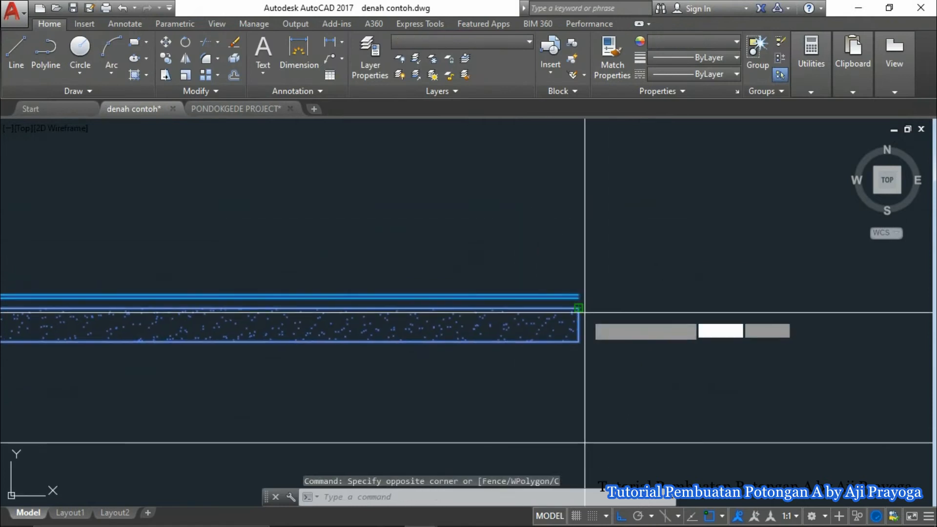
text(s)
key(Return)
key(Escape)
Step: Stretch the end of the floor lines, slab outline and hatch back to the inner face of the right foundation's beam
scroll(584, 328, up, 5)
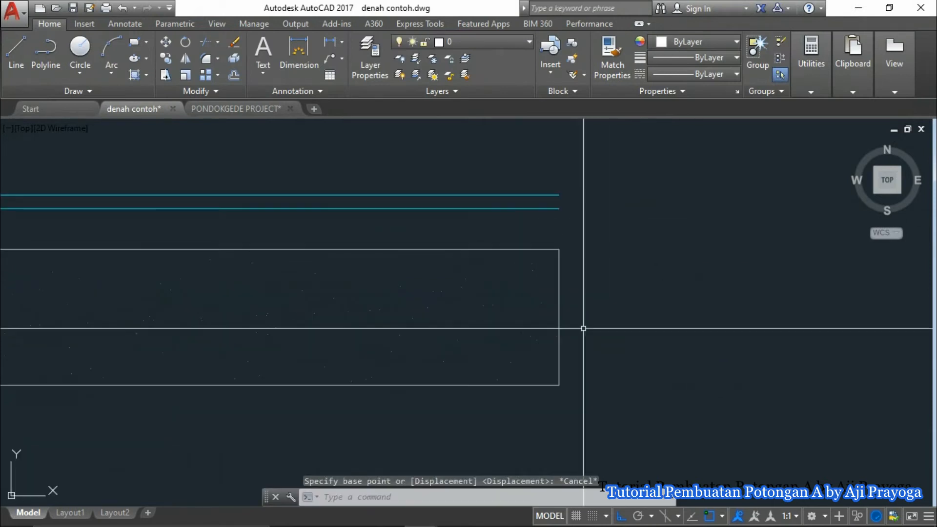
click(561, 317)
scroll(552, 301, down, 3)
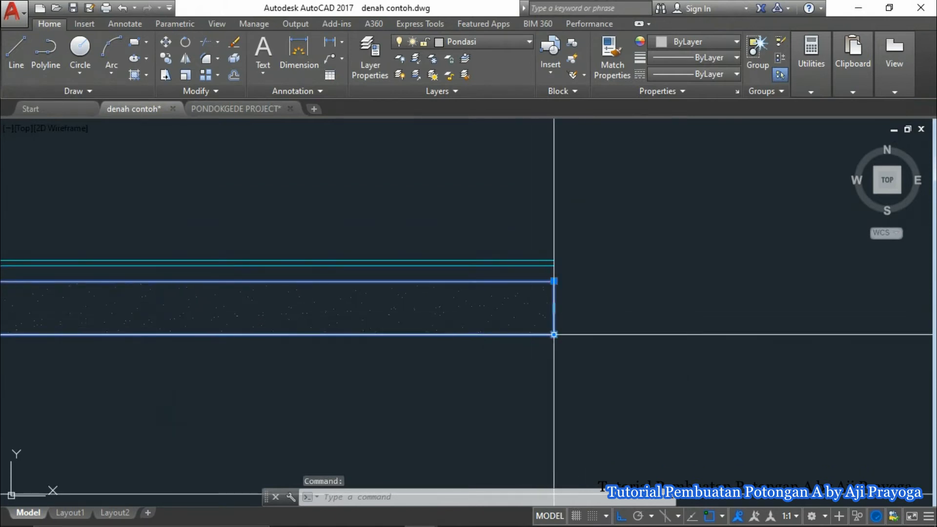
click(607, 368)
click(525, 249)
middle_drag(577, 294, 611, 314)
text(s)
key(space)
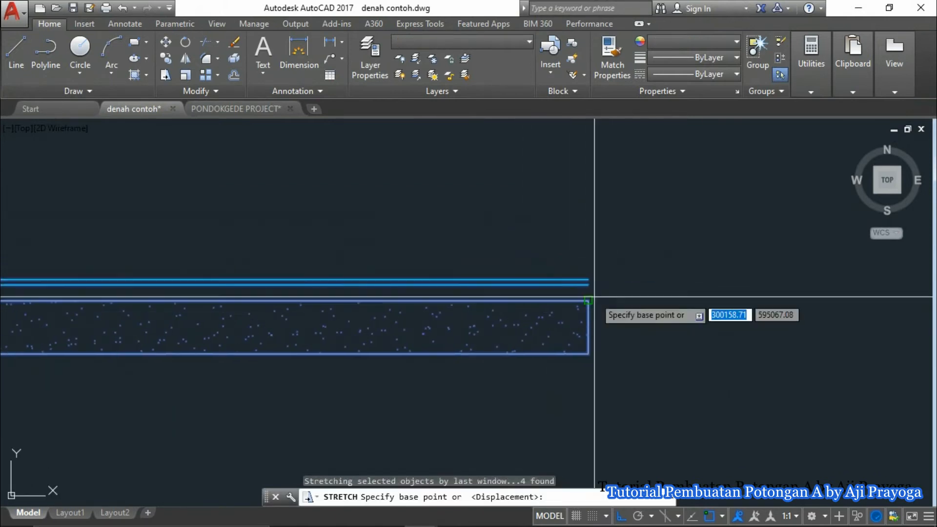
click(584, 284)
scroll(429, 341, up, 5)
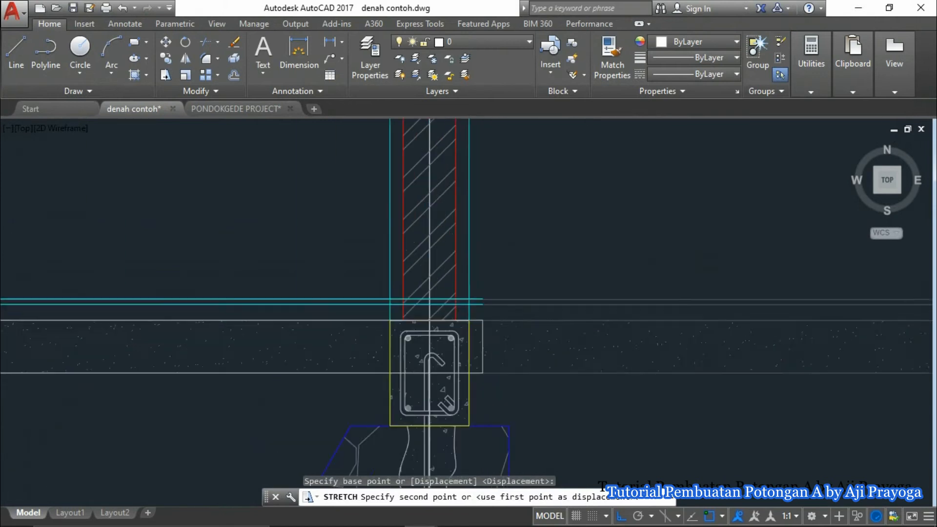
scroll(325, 302, up, 4)
click(349, 264)
scroll(400, 238, down, 10)
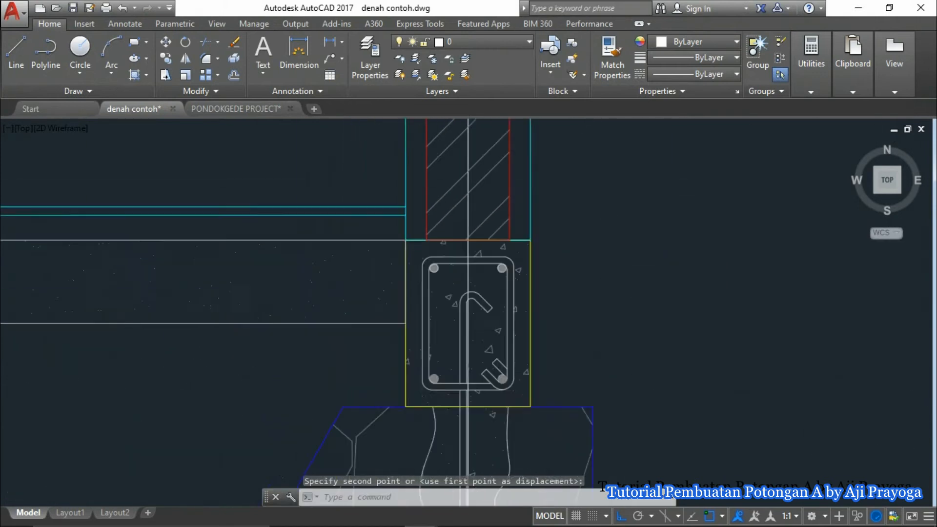
key(Escape)
Step: Draw a closed irregular six-sided polyline in the empty space beyond the right foundation, with Ortho off
middle_drag(523, 279, 447, 304)
text(pl)
key(Return)
click(445, 281)
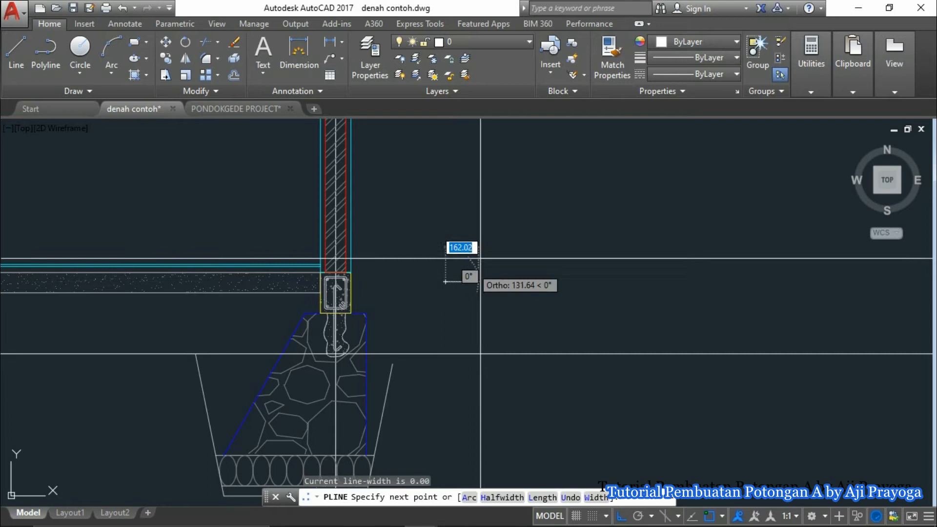
click(477, 213)
click(566, 210)
click(465, 330)
key(F8)
click(446, 282)
key(Escape)
scroll(413, 290, down, 2)
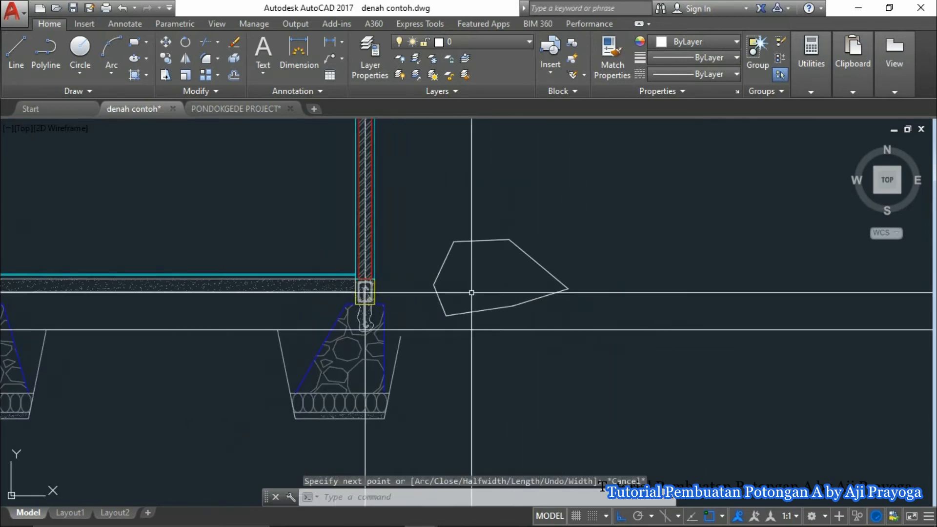
Step: Hatch the irregular polygon with the ANSI31 pattern in color 8 by selecting its boundary
text(h)
key(Return)
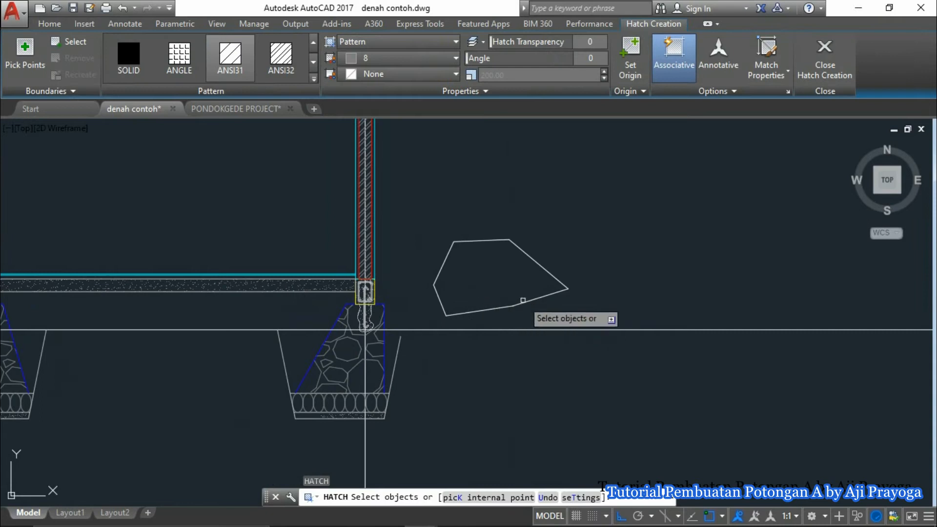
click(522, 300)
key(Escape)
Step: Match the polygon's hatch to the floor slab's AR-SAND hatch
scroll(536, 290, up, 2)
text(ma)
key(Return)
click(239, 282)
click(437, 282)
key(Escape)
Step: Change the polygon's hatch pattern to BOX
scroll(439, 275, up, 3)
click(450, 266)
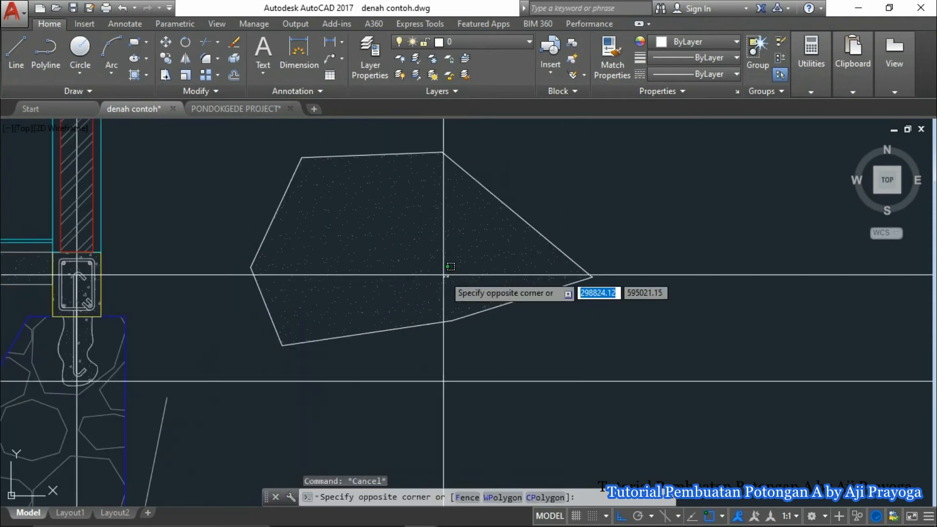
click(446, 268)
click(189, 64)
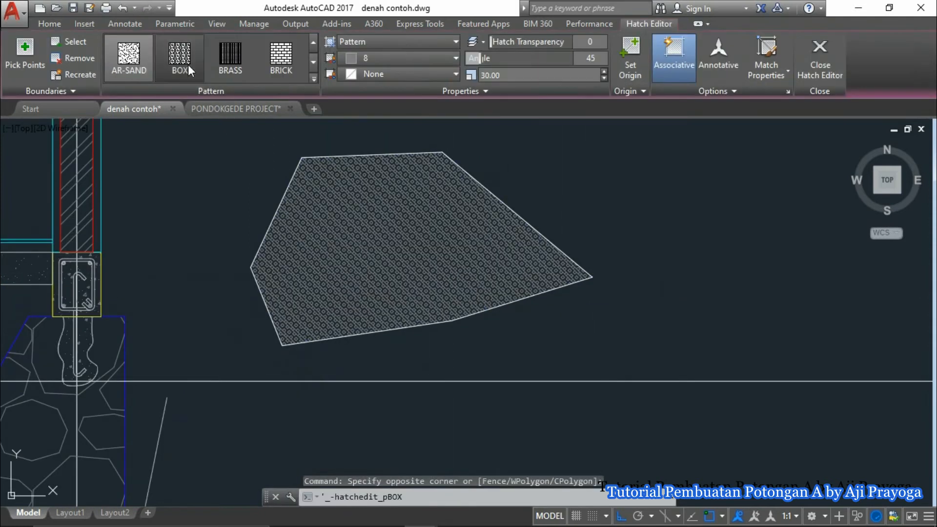
key(Escape)
key(Escape)
Step: Select the polygon's outline and BOX hatch to check the hatch's associative setting
scroll(529, 299, down, 4)
scroll(545, 270, up, 4)
mouse_move(545, 270)
middle_down()
mouse_move(573, 296)
mouse_move(604, 303)
mouse_move(594, 319)
middle_up()
click(594, 243)
click(531, 327)
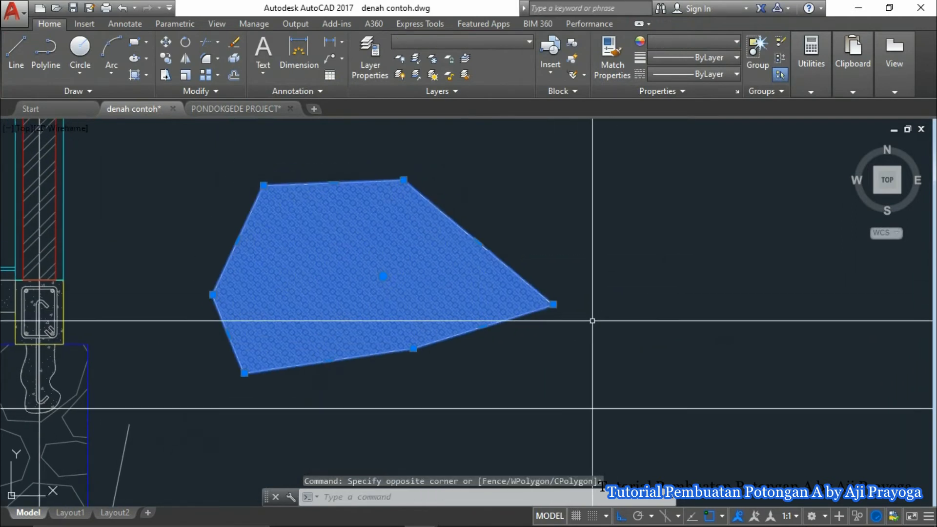
key(Escape)
click(429, 274)
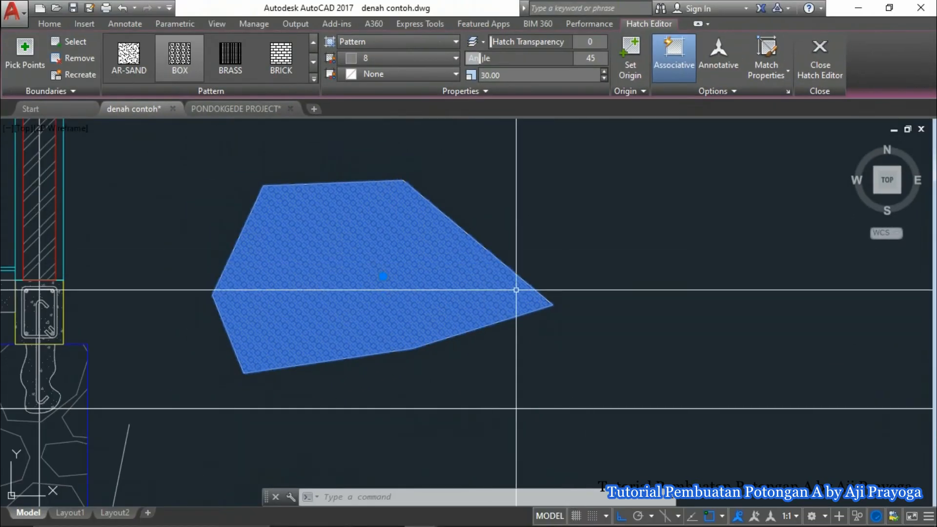
key(Escape)
Step: Stretch the hatched polygon's right corner horizontally inward
click(420, 446)
click(392, 278)
middle_drag(580, 277, 581, 302)
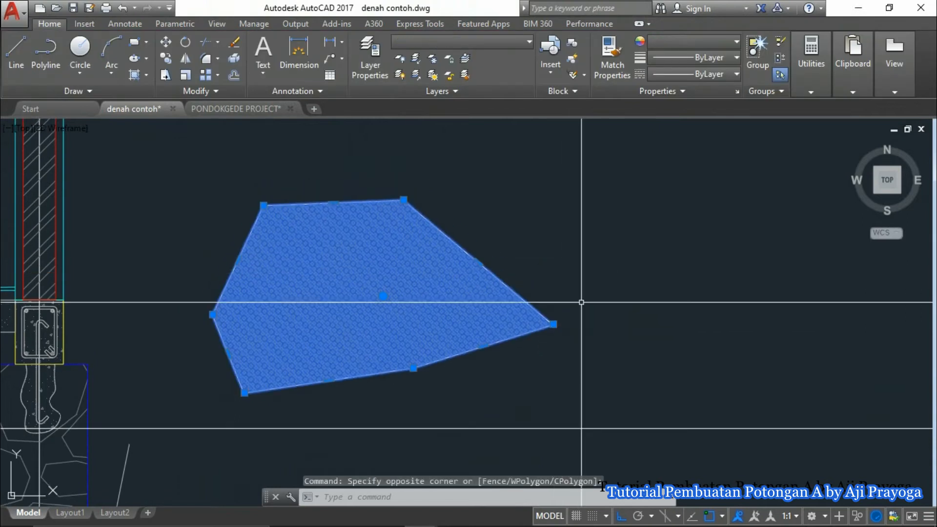
text(s)
key(Return)
click(582, 302)
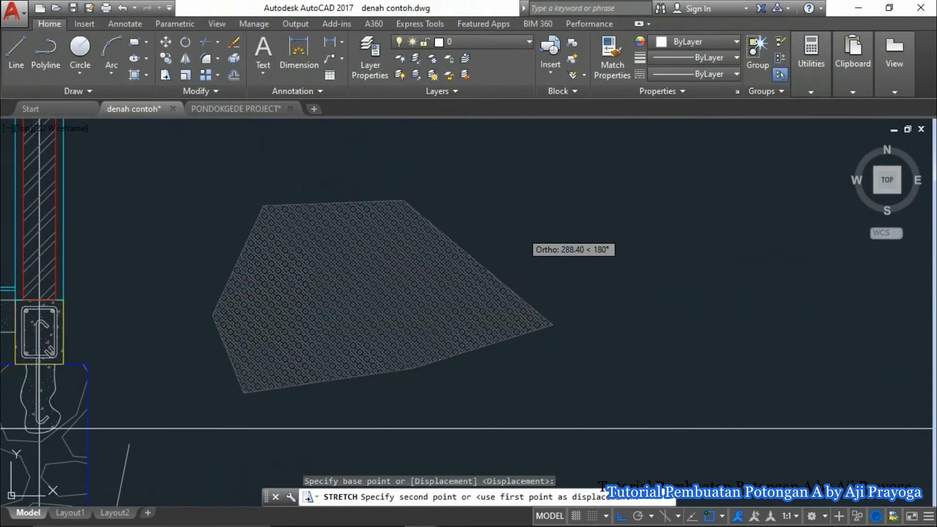
click(497, 286)
Step: Stretch the hatched polygon's right corner horizontally back outward
click(429, 342)
middle_drag(503, 331, 485, 343)
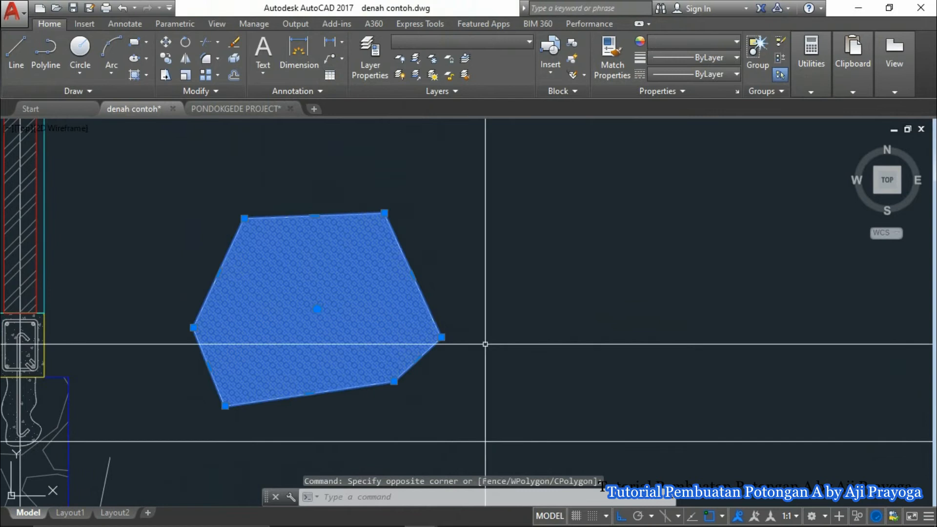
key(space)
click(484, 282)
click(566, 291)
click(569, 293)
click(497, 358)
key(Escape)
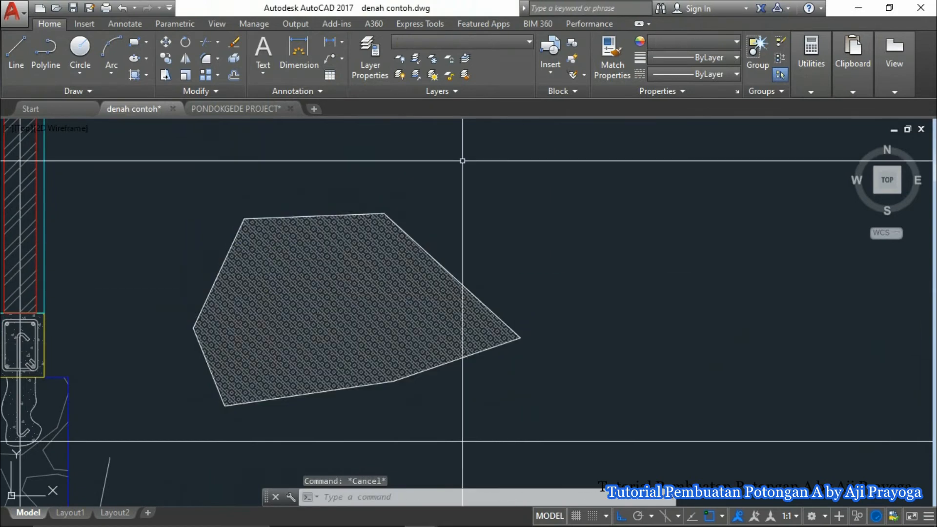
Step: Stretch the hatched polygon's upper-right corner vertically upward
click(458, 160)
click(351, 245)
middle_drag(470, 228, 473, 247)
key(space)
click(513, 264)
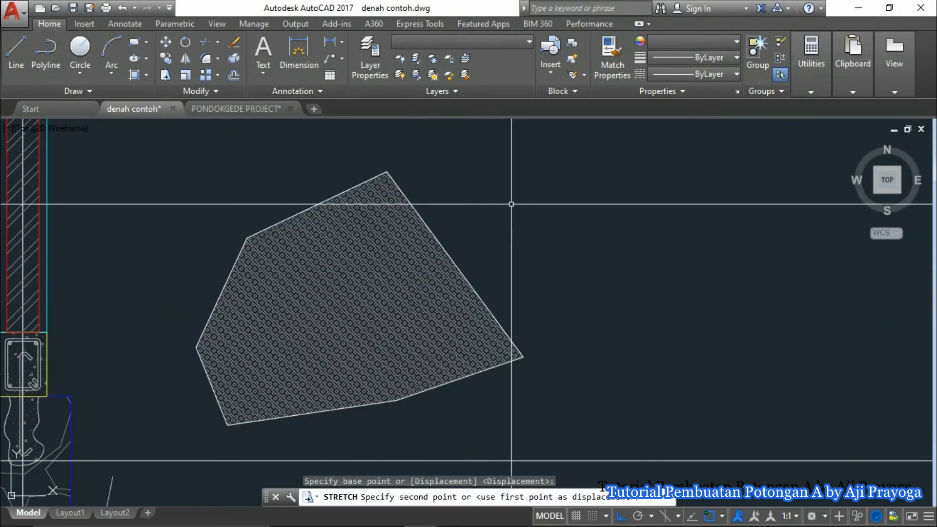
click(511, 203)
middle_drag(510, 221, 538, 269)
key(Escape)
click(455, 175)
click(344, 232)
middle_drag(481, 211, 471, 226)
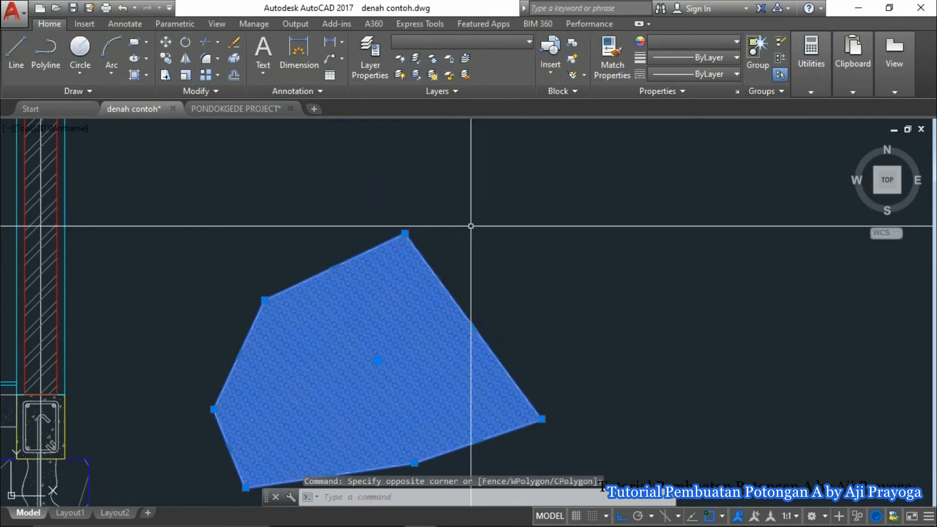
key(space)
click(556, 206)
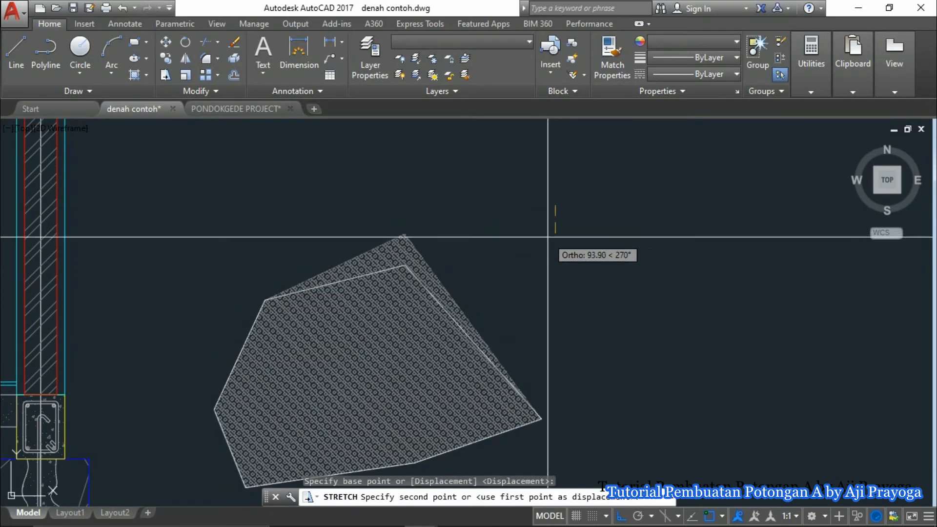
key(Escape)
Step: Stretch the hatched polygon's lower-right corner vertically downward, nearly level with the lower-left corner
scroll(515, 291, down, 1)
middle_drag(515, 291, 524, 232)
scroll(450, 342, up, 2)
click(479, 361)
click(447, 307)
middle_drag(498, 348, 463, 286)
key(space)
click(610, 295)
click(610, 328)
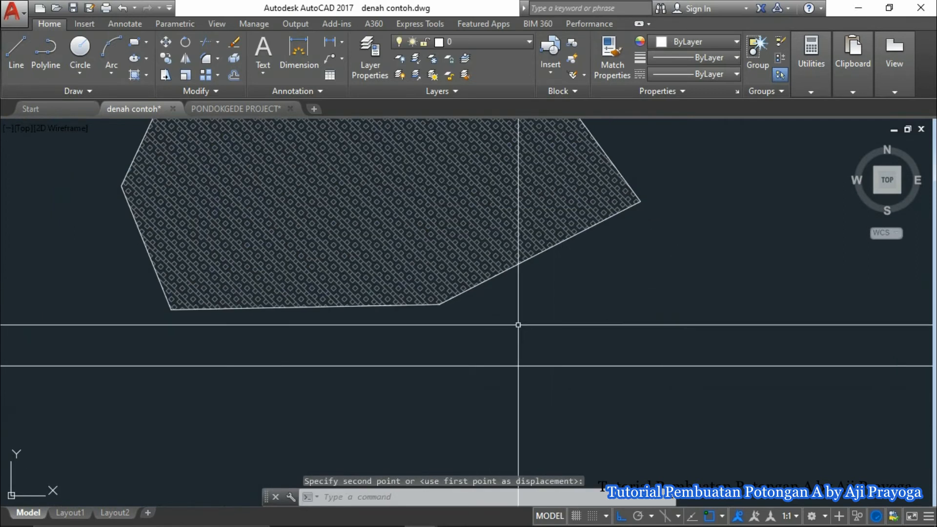
key(Escape)
Step: Stretch the hatched polygon's upper-right corner vertically downward
scroll(546, 393, down, 1)
scroll(443, 358, down, 1)
scroll(479, 167, up, 1)
click(471, 167)
click(425, 215)
middle_drag(499, 215, 458, 223)
key(space)
click(541, 192)
click(529, 236)
Step: Stretch the hatched polygon's far right corner inward until it is nearly above the lower-right corner
middle_drag(450, 320, 424, 214)
click(580, 250)
click(488, 324)
key(space)
click(628, 316)
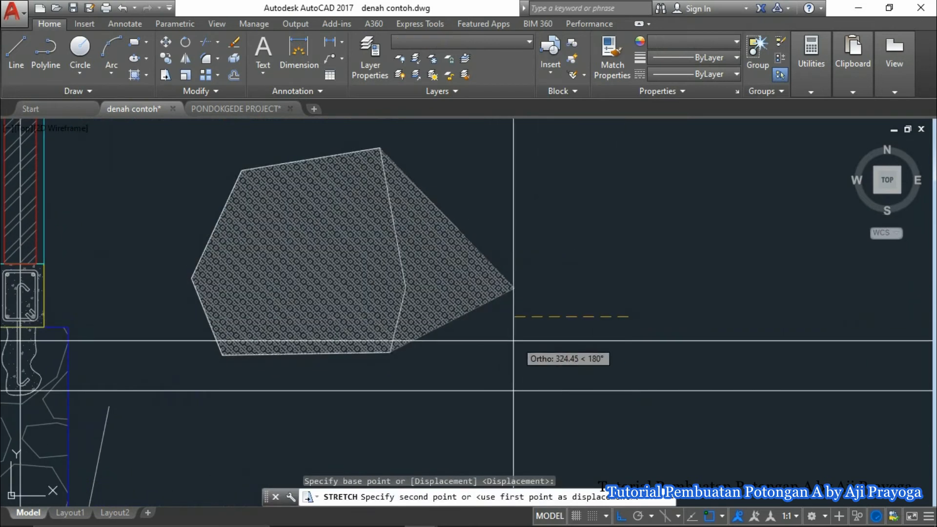
click(505, 343)
Step: Stretch the hatched polygon's upper-left corner horizontally outward, beyond the left corner
click(228, 176)
click(216, 209)
key(space)
click(627, 238)
click(563, 247)
scroll(544, 266, down, 1)
middle_drag(544, 265, 458, 277)
key(Escape)
middle_drag(524, 264, 477, 270)
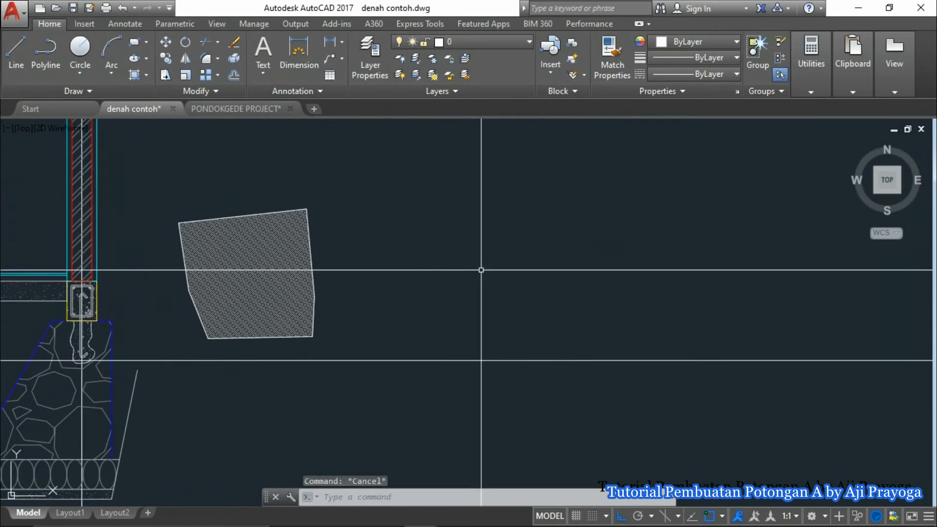
Step: Draw a closed stepped, L-like outline from orthogonal line segments in the space right of the hatched polygon
key(l)
key(space)
click(480, 288)
click(480, 211)
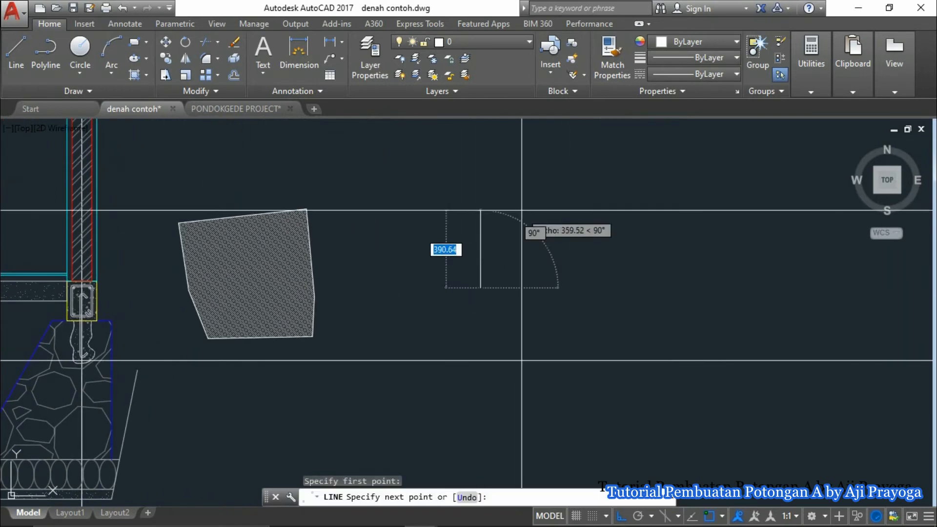
click(572, 211)
click(572, 281)
click(626, 280)
click(625, 327)
click(490, 327)
click(489, 291)
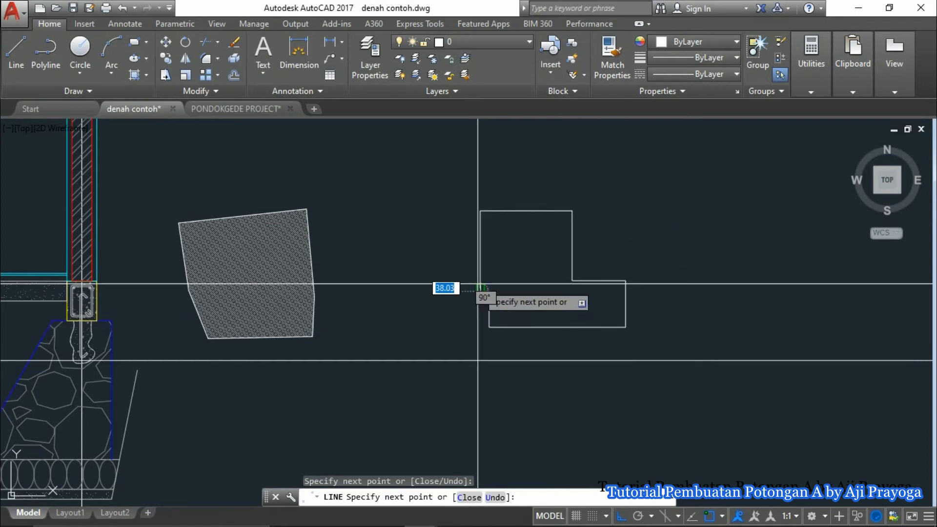
key(Escape)
Step: Hatch the stepped line outline with AR-SAND in color 8 at angle 45 and scale 30, using an internal pick point
middle_drag(533, 291, 489, 291)
key(h)
key(space)
key(Escape)
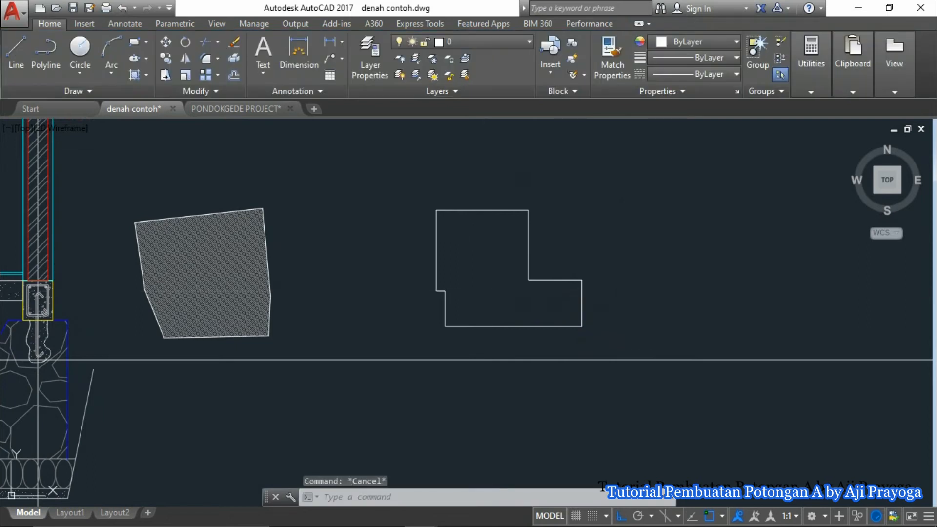
key(h)
key(space)
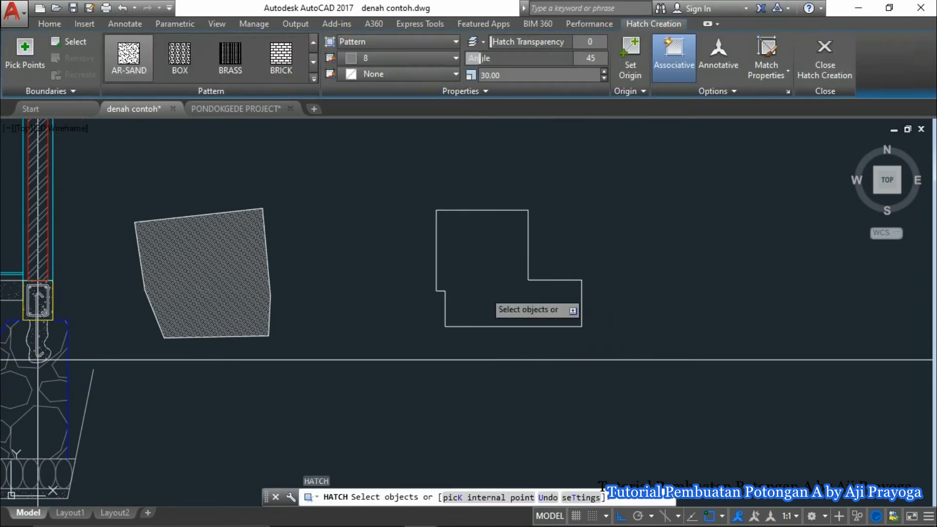
key(k)
key(space)
key(Escape)
middle_drag(487, 290, 461, 298)
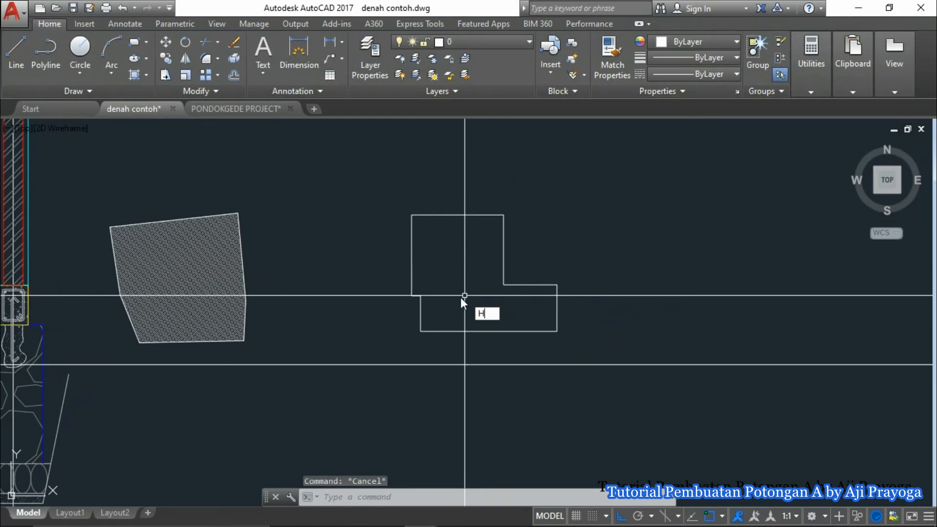
key(h)
key(space)
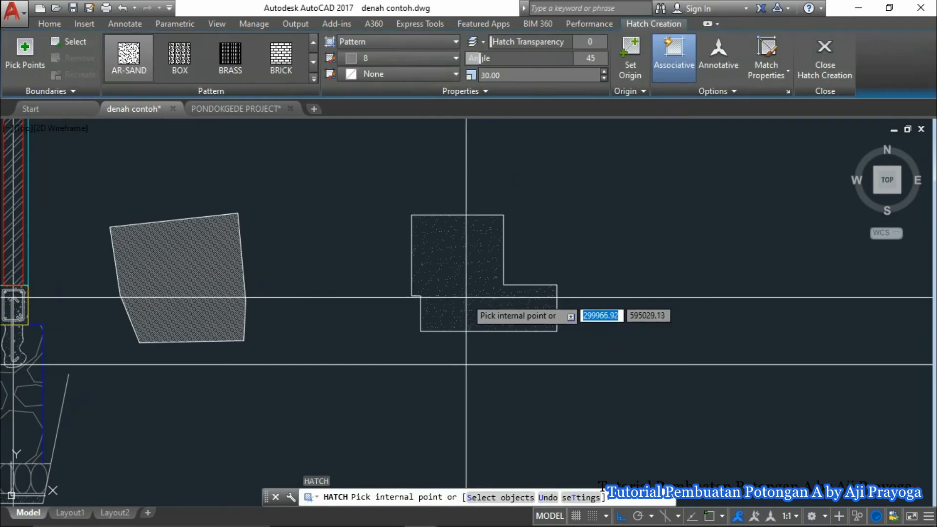
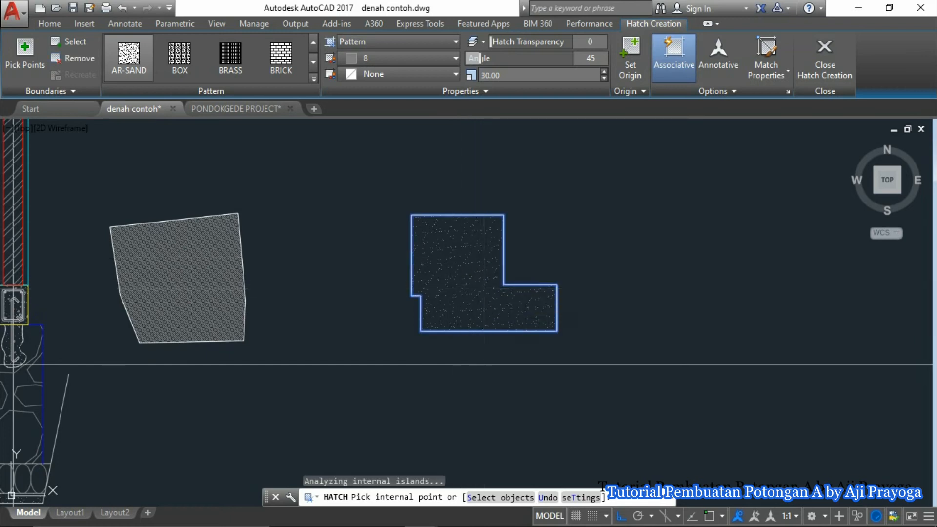
key(Return)
Step: Draw a nearly square rectangle to the right of the hatched stepped outline
middle_drag(558, 292, 537, 301)
text(REC)
key(Return)
click(571, 245)
click(655, 320)
key(Escape)
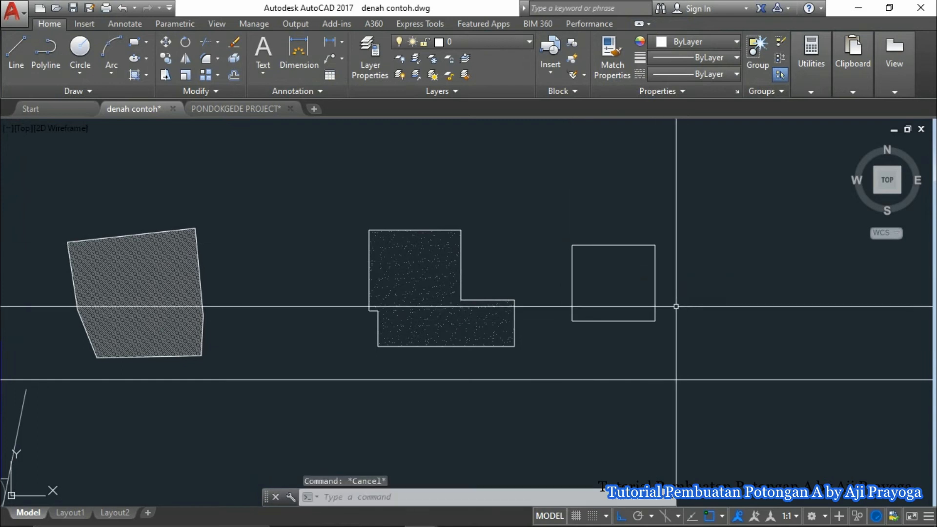
Step: Hatch the new rectangle with AR-SAND in color 8 at angle 45 and scale 30 by selecting its boundary object
middle_drag(667, 306, 635, 306)
text(H)
key(Return)
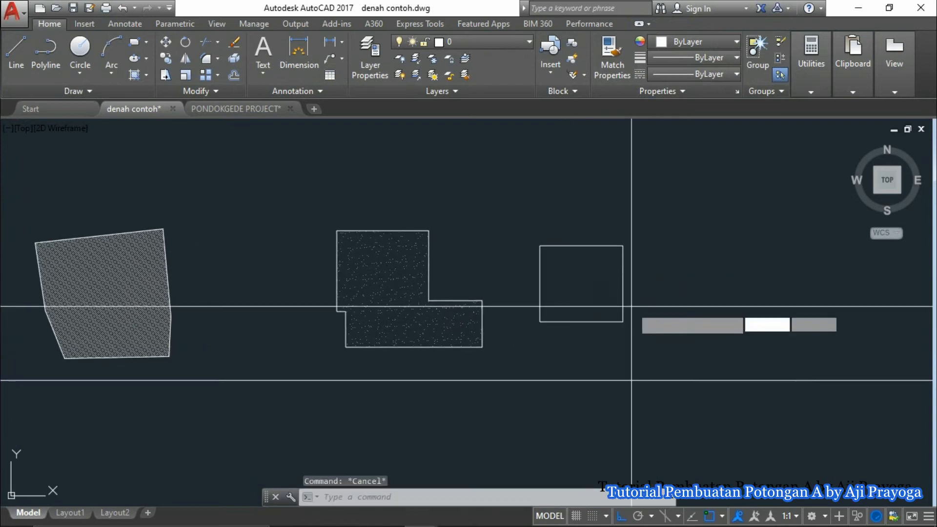
text(s)
key(Return)
click(623, 286)
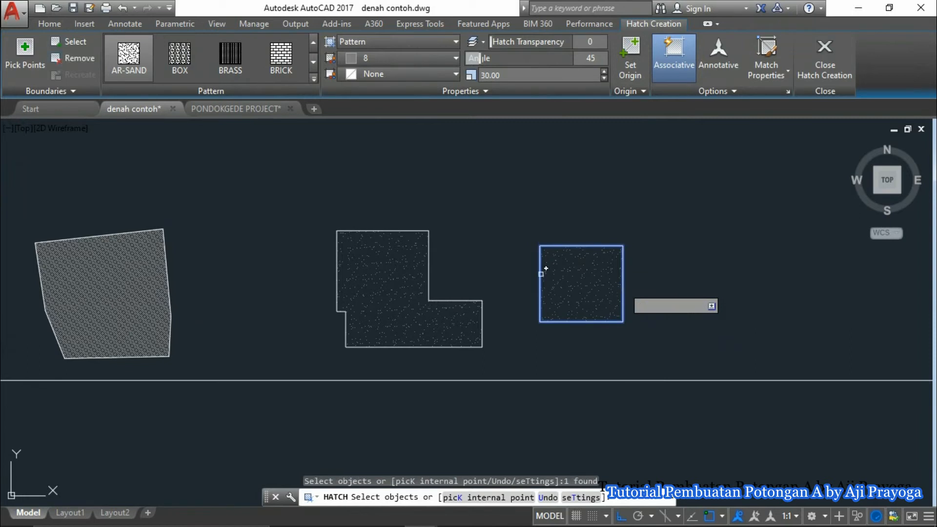
middle_drag(621, 329, 515, 345)
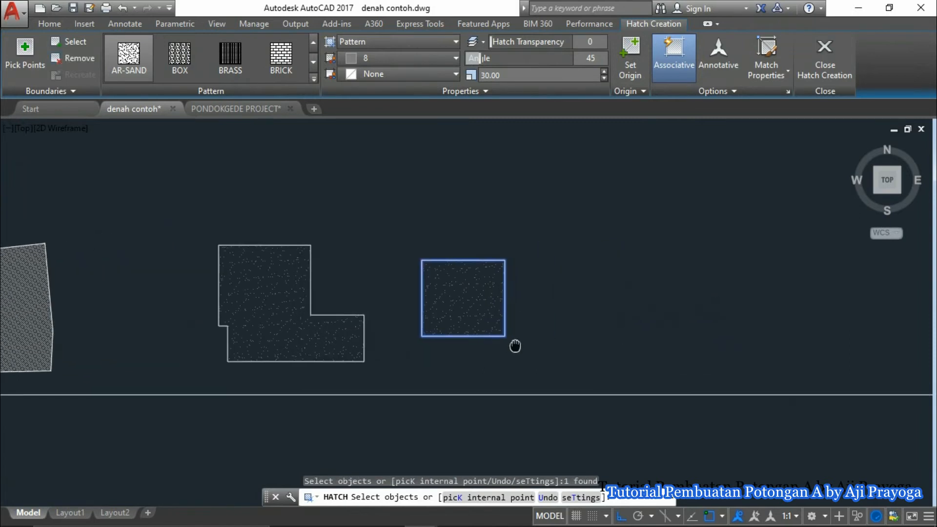
key(Return)
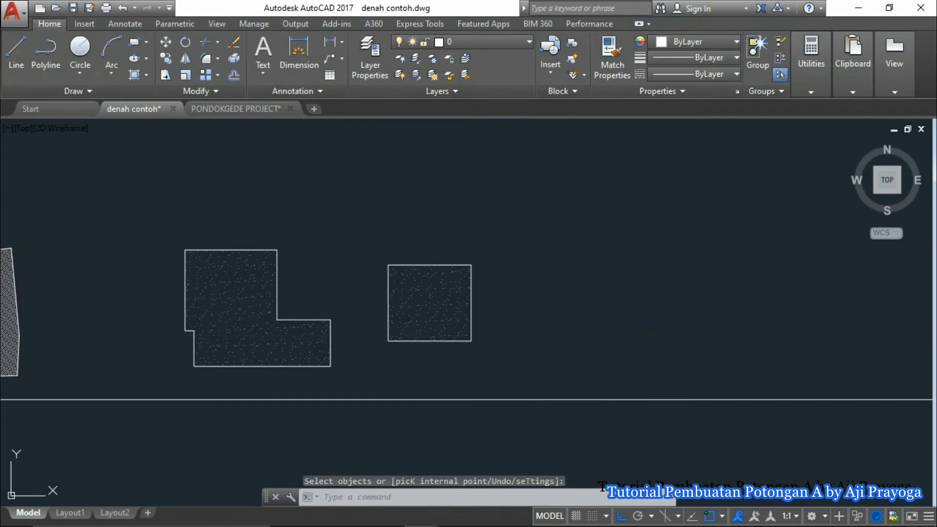
text(pl)
key(Return)
key(Escape)
Step: Draw a closed stepped outline from individual line segments in the empty space right of the hatched square
text(l)
key(Return)
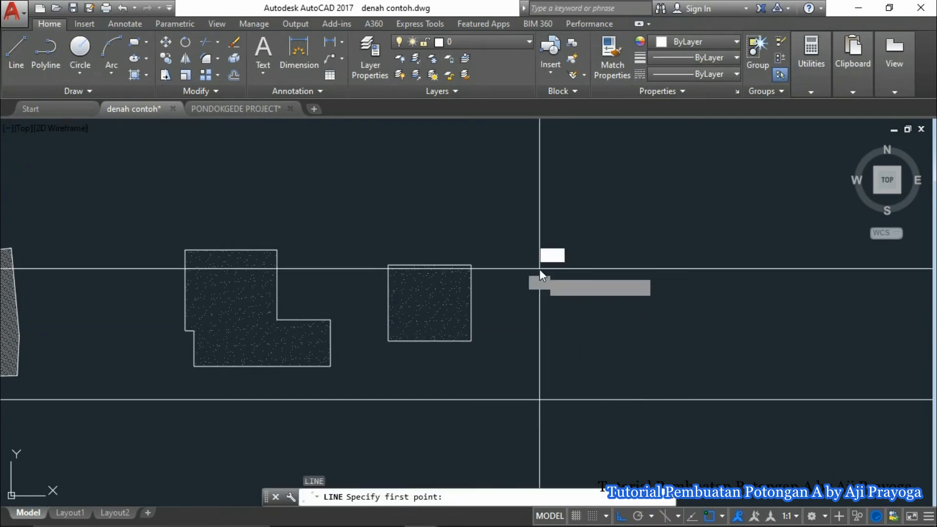
click(539, 269)
click(538, 331)
click(662, 331)
click(662, 279)
click(600, 280)
click(600, 250)
click(537, 250)
click(539, 269)
key(Escape)
Step: Hatch the new outline with AR-SAND at angle 45 and scale 30 by selecting its boundary lines individually, and erase that hatch
middle_drag(565, 296, 546, 299)
text(h)
key(Return)
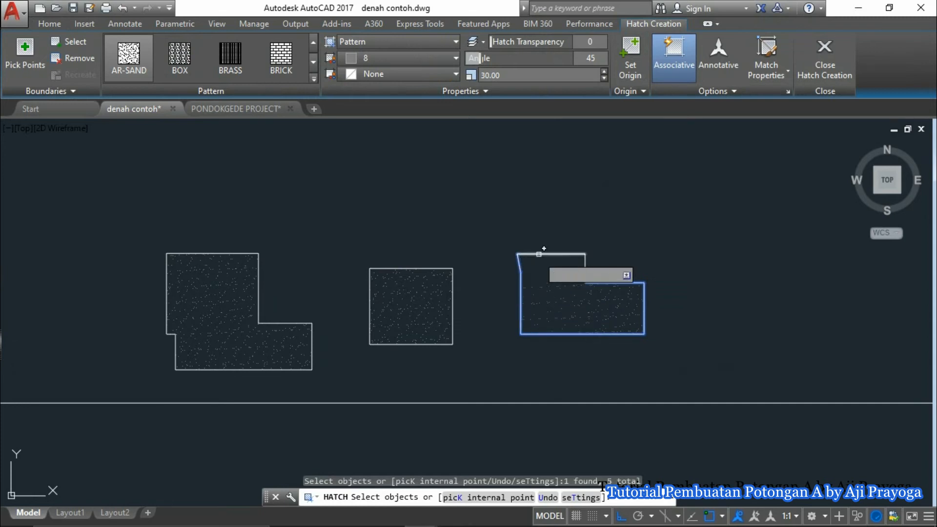
key(Return)
click(586, 295)
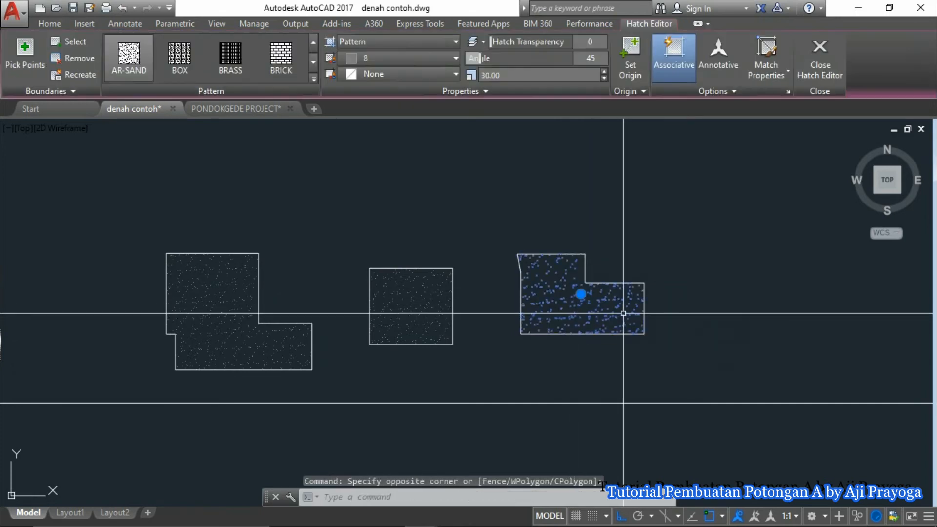
key(Delete)
Step: Hatch the same outline with AR-SAND using an internal pick point, and erase the resulting hatch
text(h)
key(Return)
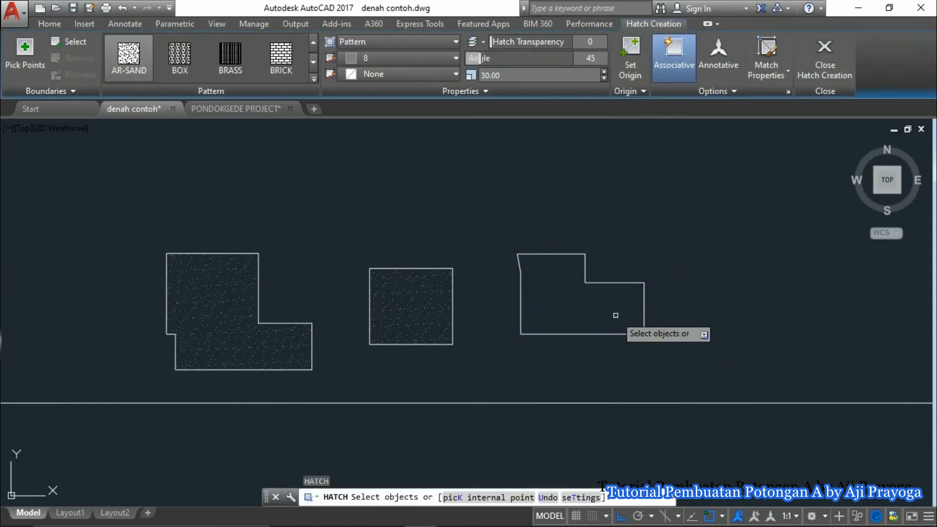
key(Return)
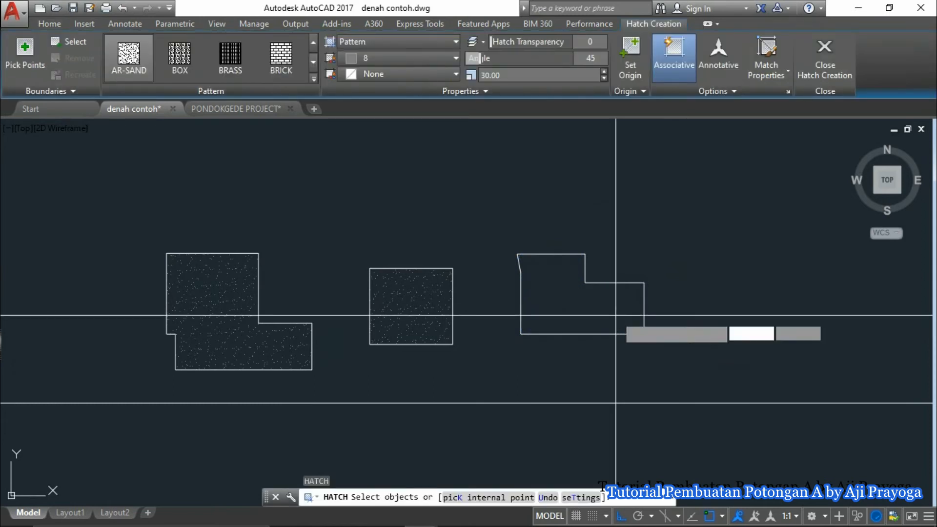
click(600, 315)
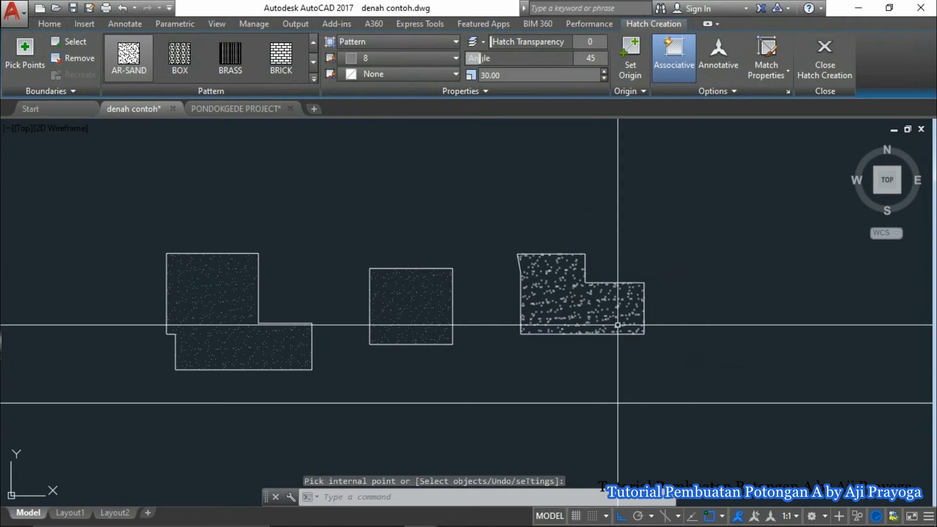
key(Return)
click(557, 319)
key(Delete)
Step: Hatch the line-segment outline with AR-SAND in color 8 at angle 45 and scale 30 by window-selecting all its boundary lines
middle_drag(549, 315, 525, 318)
text(h)
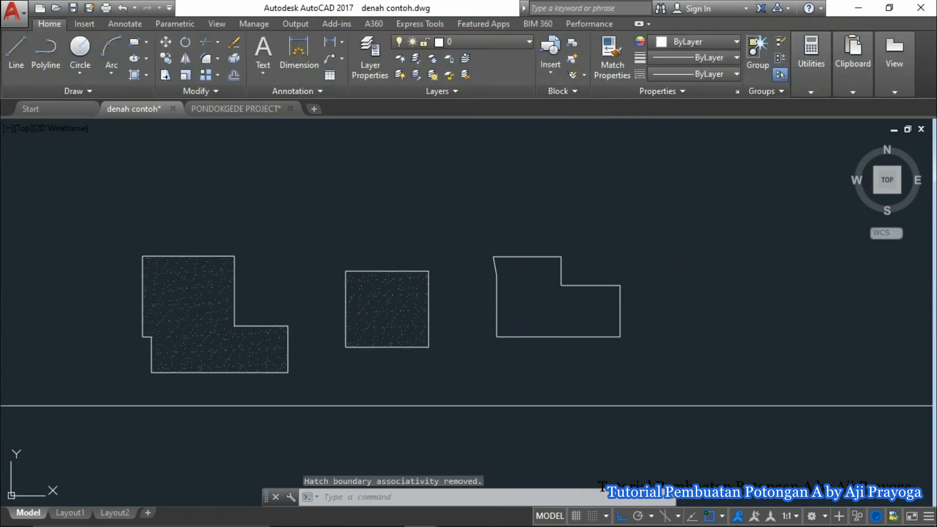
key(Return)
key(Return)
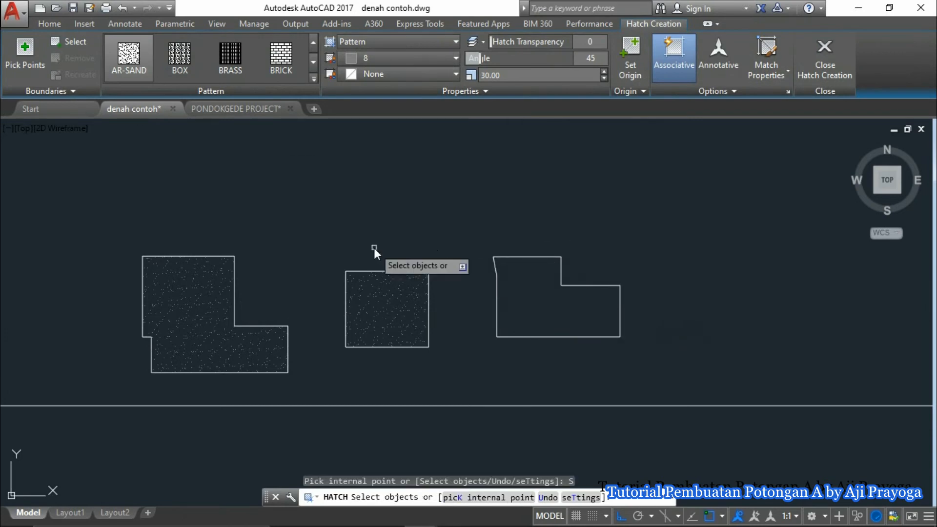
click(469, 245)
click(667, 356)
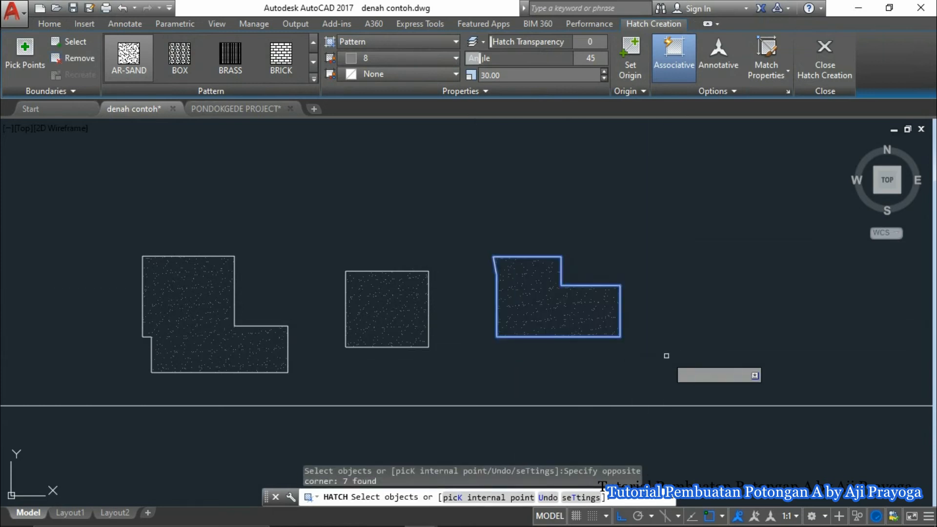
key(Return)
key(Return)
Step: Erase the line-segment outline right of the hatched square together with its hatch
click(559, 312)
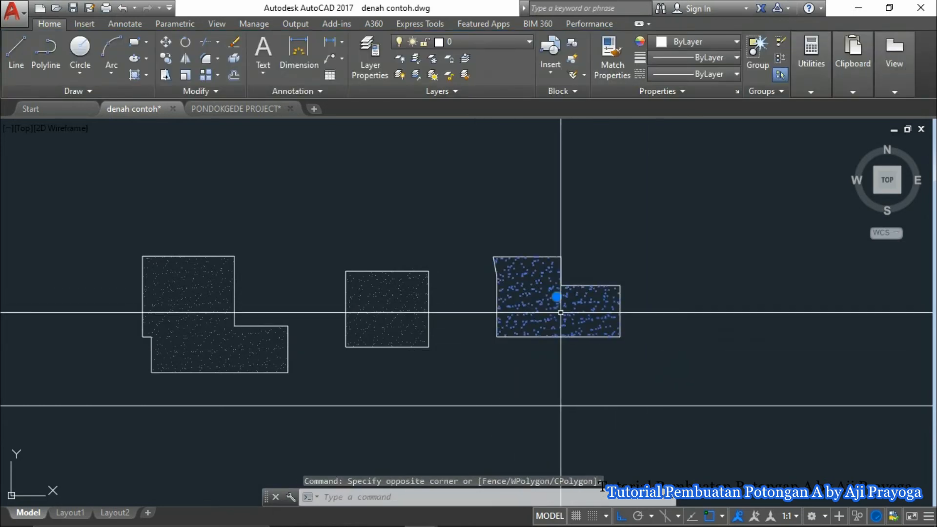
click(487, 251)
click(665, 379)
key(Delete)
key(Escape)
Step: Erase the hatched stepped outline and the hatched square, keeping the polygon with the BOX hatch
mouse_move(610, 341)
middle_down()
mouse_move(562, 347)
mouse_move(604, 329)
middle_up()
click(454, 285)
key(Escape)
scroll(254, 305, down, 1)
middle_drag(254, 305, 496, 305)
scroll(374, 298, down, 2)
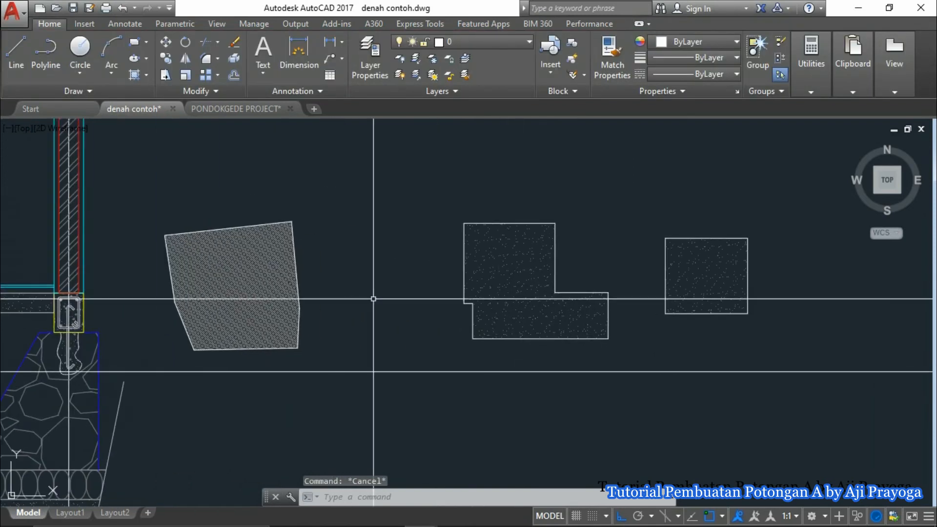
mouse_move(611, 342)
middle_down()
mouse_move(543, 317)
mouse_move(544, 308)
middle_up()
click(368, 183)
click(546, 344)
click(348, 193)
click(549, 335)
middle_drag(527, 327, 478, 333)
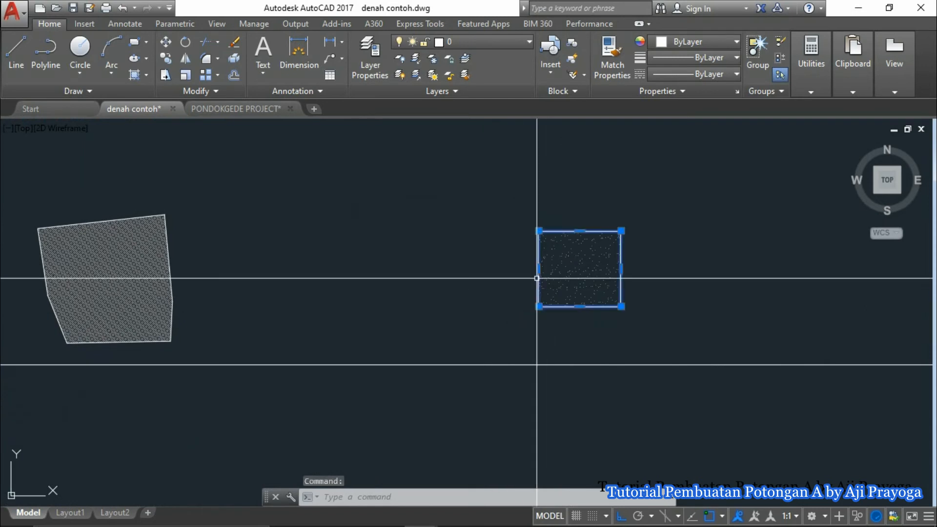
key(Delete)
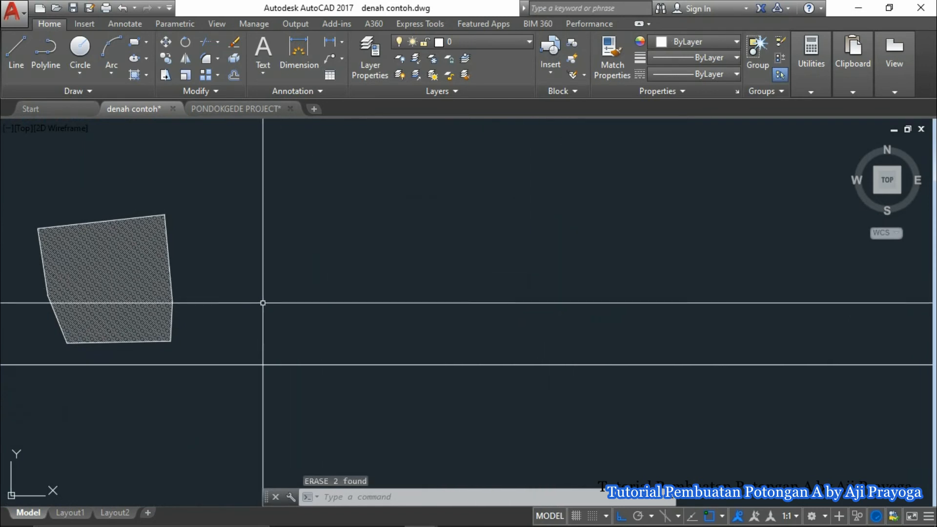
Step: Examine the BOX hatch of the remaining polygon and its Associative setting
middle_drag(263, 303, 432, 301)
click(370, 318)
click(334, 355)
key(Escape)
click(277, 308)
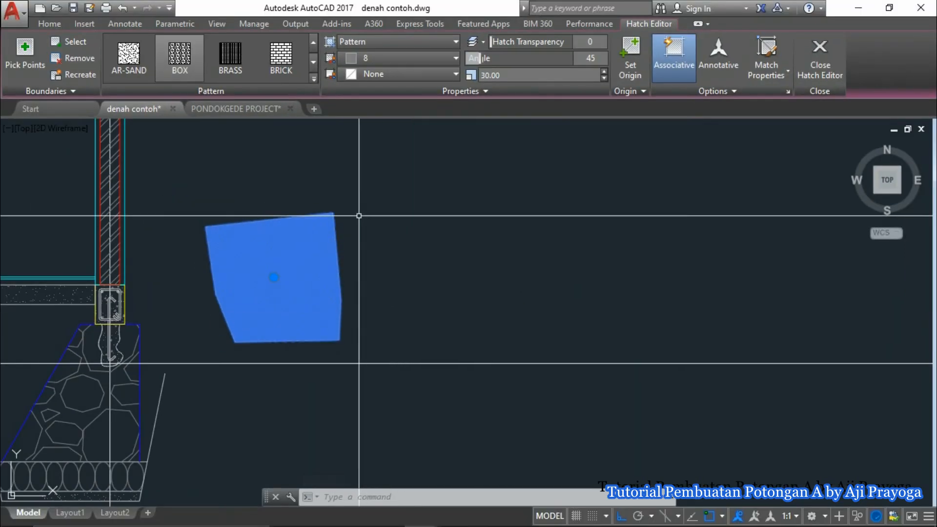
key(Escape)
click(356, 196)
click(294, 224)
key(Escape)
Step: Stretch the upper-right corner of the polygon with its associative hatch far outward to the right
click(358, 186)
click(274, 231)
middle_drag(485, 239, 463, 256)
text(s)
key(space)
click(429, 277)
click(627, 299)
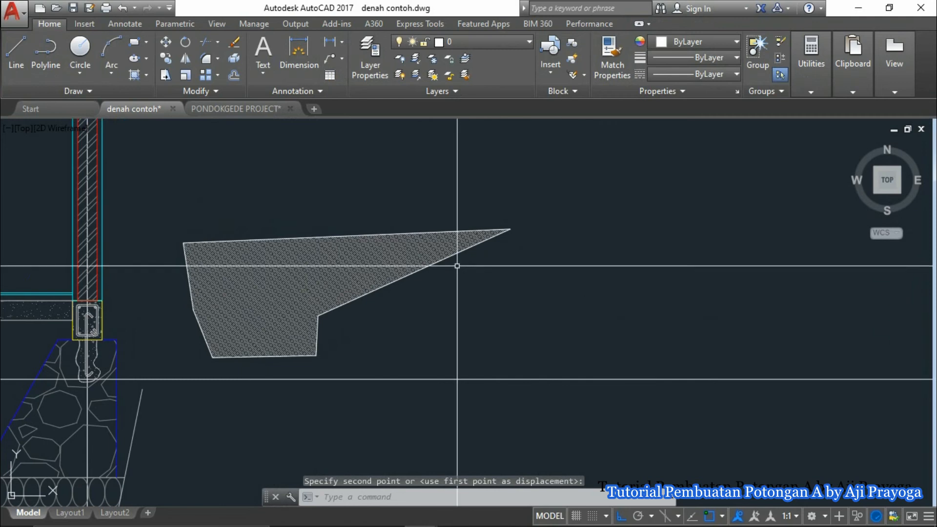
scroll(335, 286, up, 2)
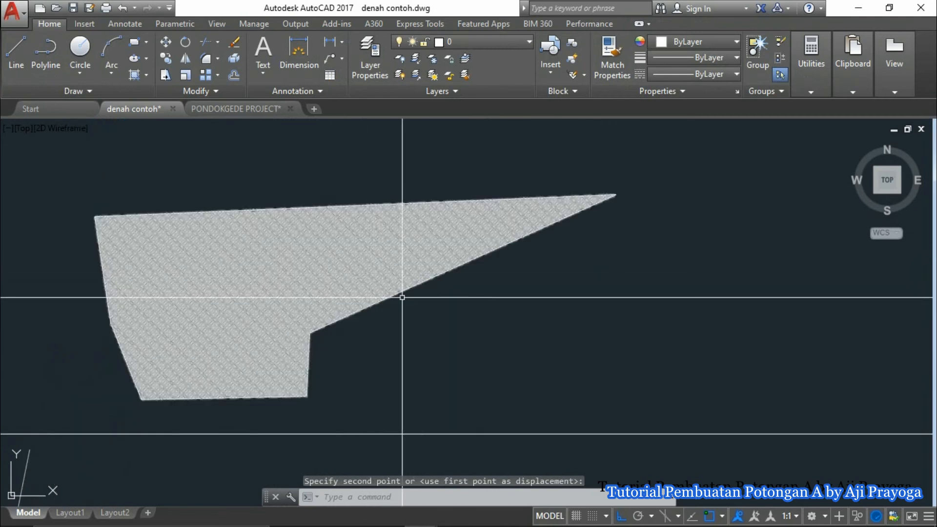
Step: Undo the corner stretch and turn off the Associative option of the polygon's BOX hatch
key(ctrl+z)
key(ctrl+z)
click(274, 295)
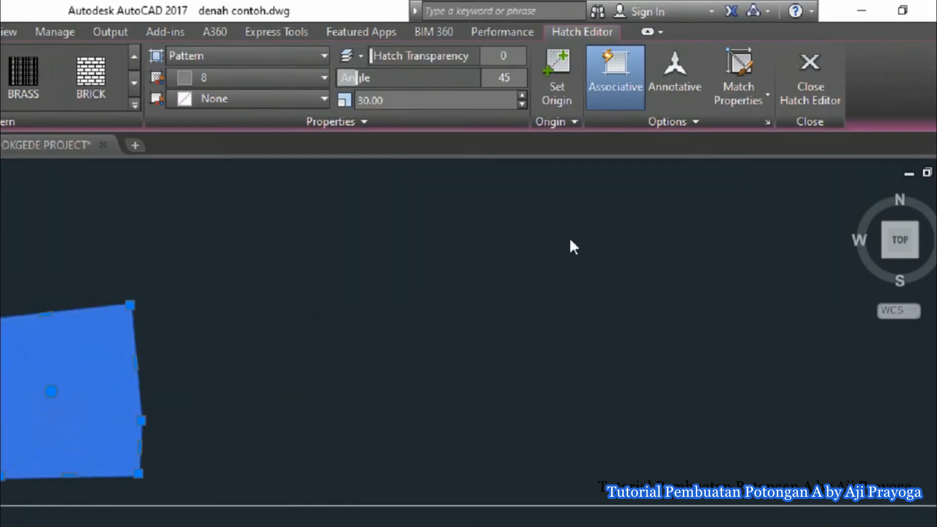
scroll(107, 391, up, 5)
key(Escape)
Step: Stretch the polygon's upper-right corner outward again with the hatch non-associative
middle_drag(234, 226, 263, 324)
click(263, 319)
click(136, 296)
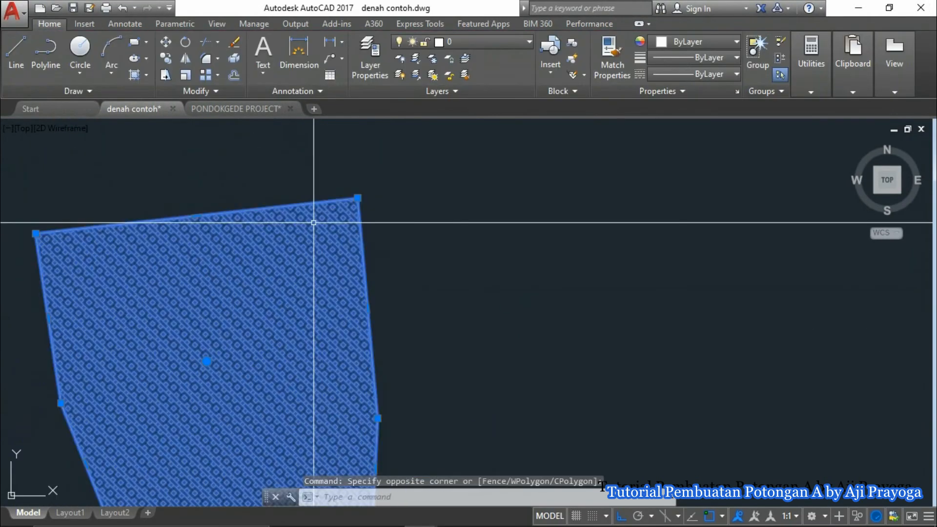
middle_drag(444, 247, 408, 266)
text(s)
key(space)
click(444, 310)
click(674, 311)
scroll(613, 327, down, 1)
middle_drag(613, 327, 629, 228)
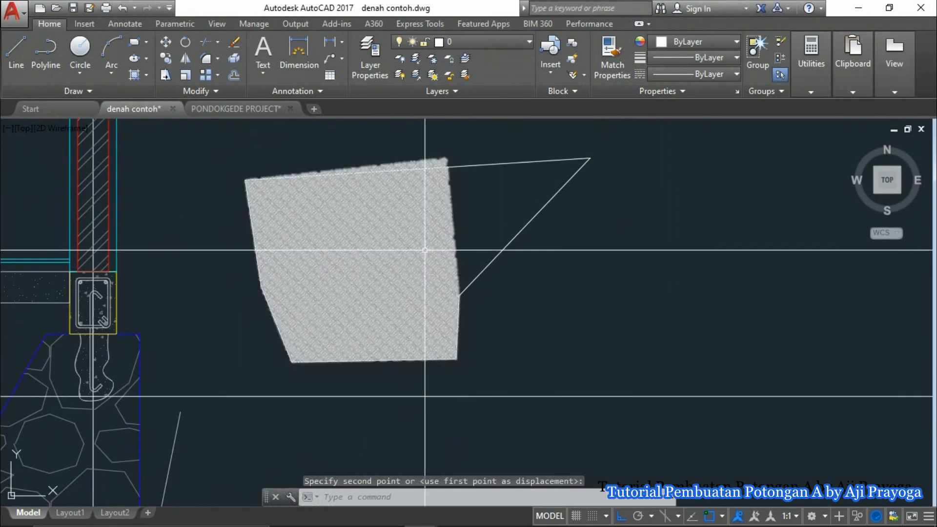
Step: Erase the BOX hatch and the stretched polygon outline beside the section drawing
click(424, 250)
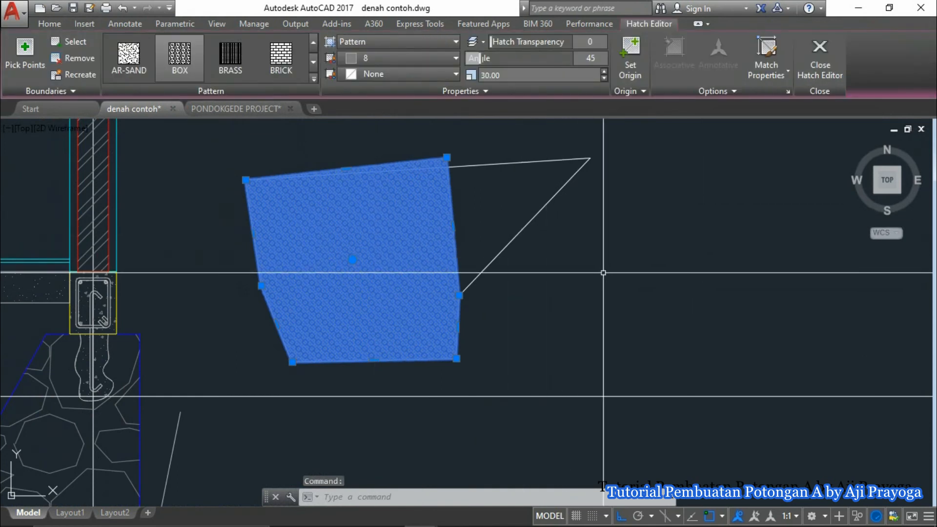
text(e)
key(space)
scroll(452, 272, down, 2)
click(477, 284)
click(423, 268)
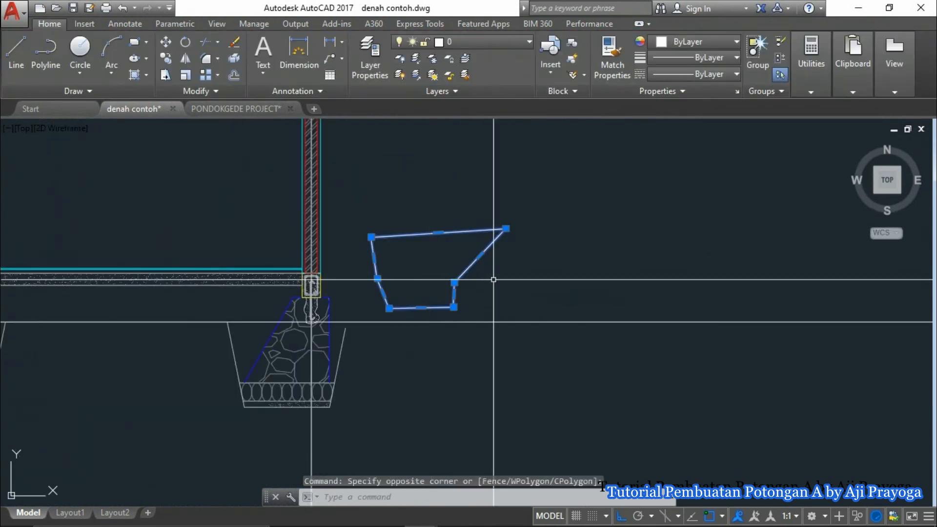
scroll(493, 280, down, 2)
middle_drag(318, 388, 401, 368)
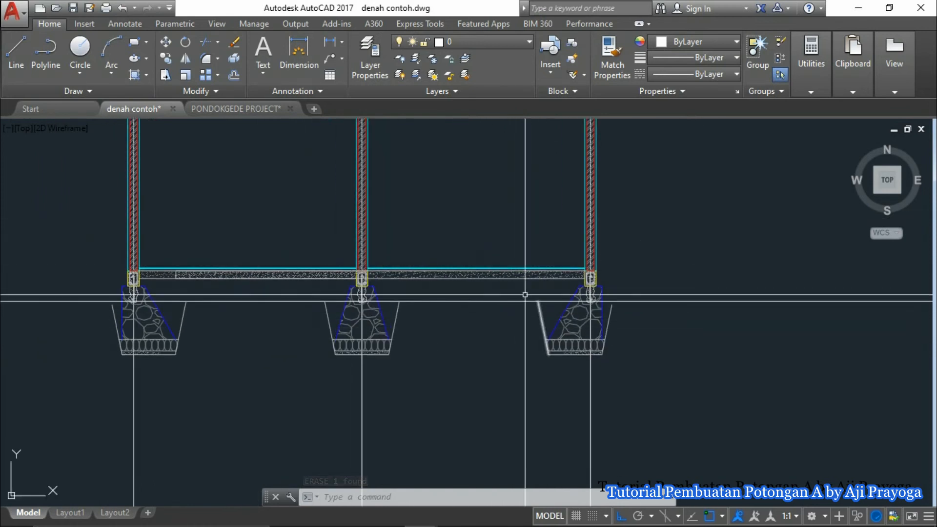
scroll(253, 291, up, 2)
scroll(215, 288, up, 2)
middle_drag(190, 285, 338, 307)
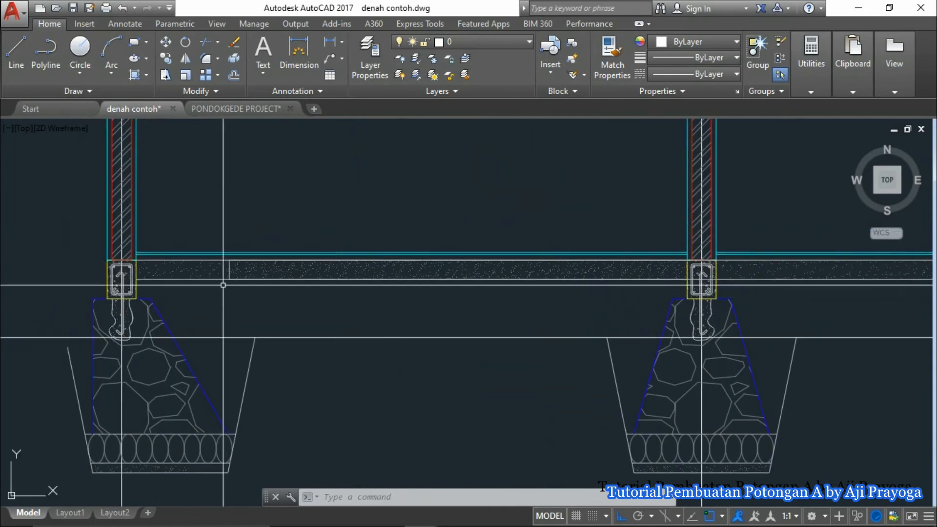
scroll(223, 285, up, 2)
click(264, 275)
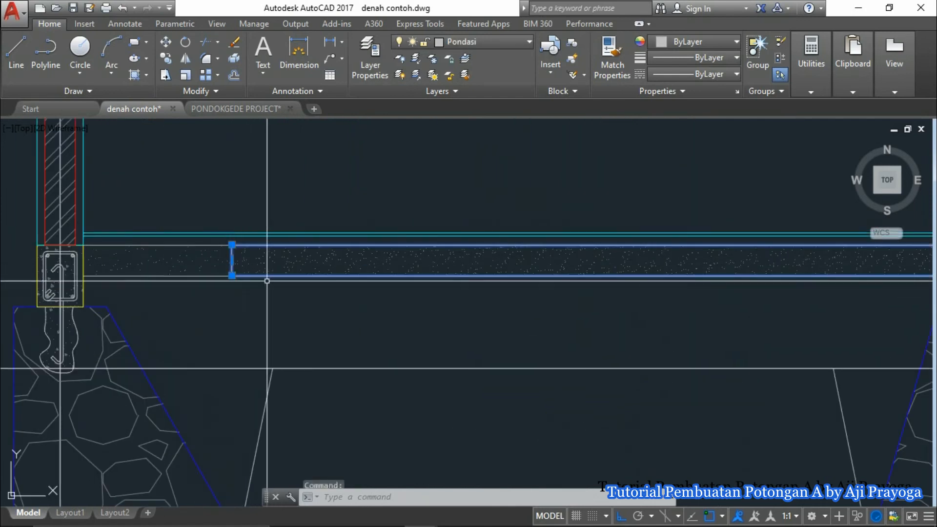
scroll(299, 331, down, 4)
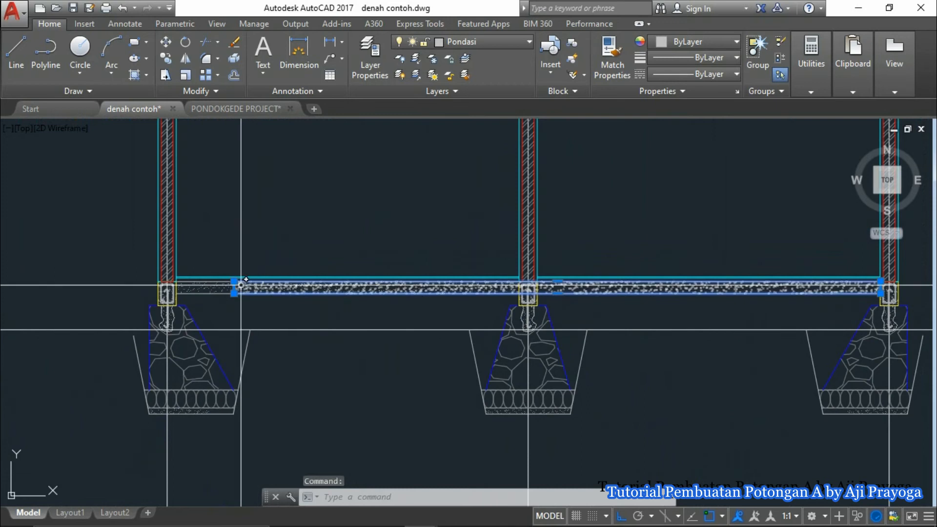
click(557, 287)
scroll(539, 300, up, 4)
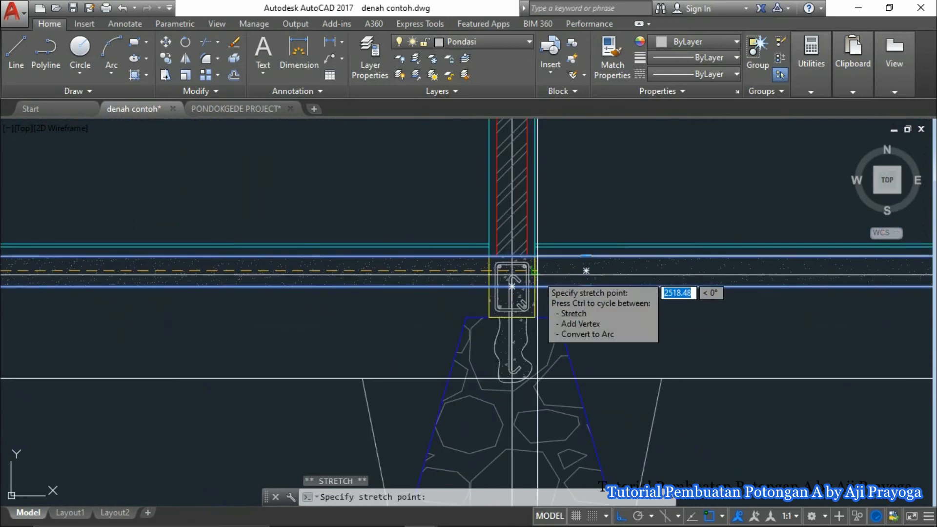
scroll(435, 309, down, 4)
middle_drag(435, 310, 382, 309)
key(Escape)
Step: Erase the redundant boundary rectangle of the floor slab that runs across the middle foundation
scroll(439, 308, up, 4)
click(487, 249)
click(470, 327)
key(Escape)
click(244, 264)
click(220, 358)
scroll(298, 326, down, 4)
scroll(298, 326, down, 5)
key(Delete)
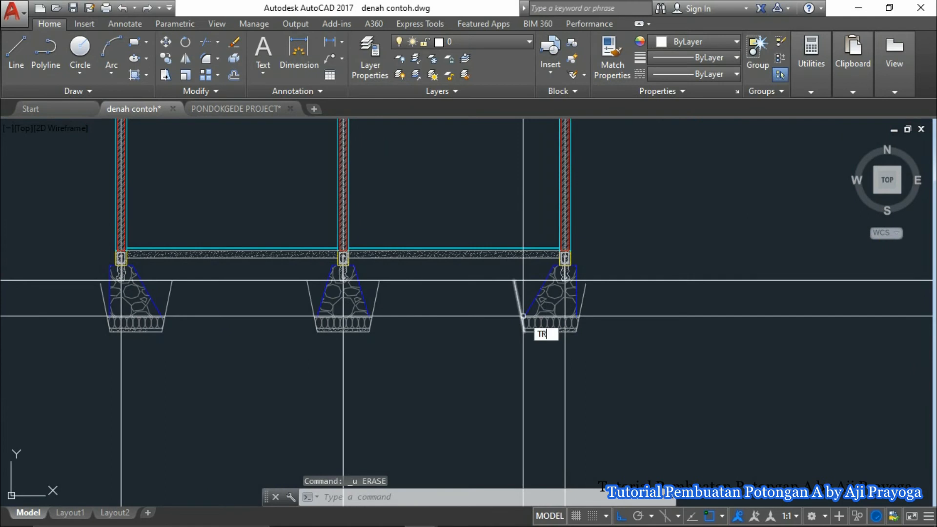
Step: Trim away the ground line to the right of the right foundation's inner trench side
key(Return)
scroll(520, 302, up, 4)
key(Return)
click(548, 256)
click(534, 227)
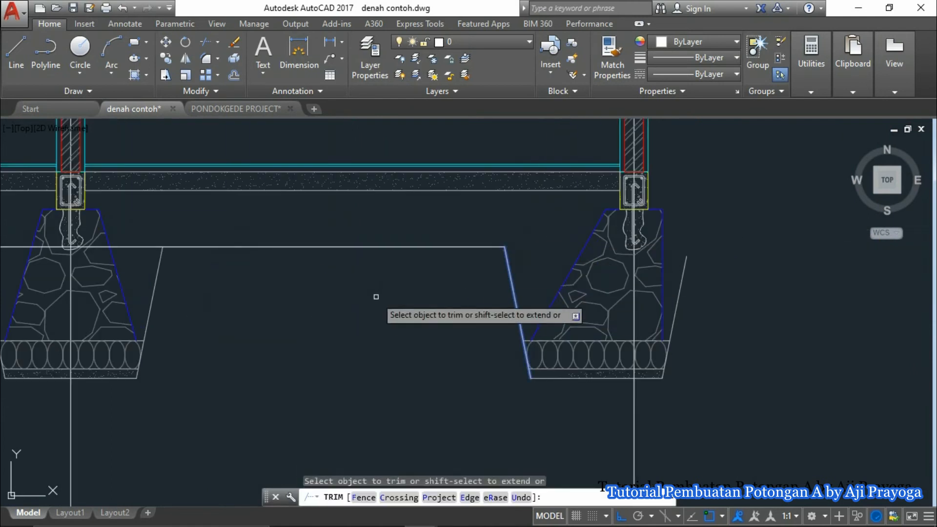
scroll(376, 297, down, 1)
middle_drag(376, 297, 529, 331)
key(Escape)
Step: Trim the ground line between the two trench sides of the middle foundation
key(Return)
click(403, 320)
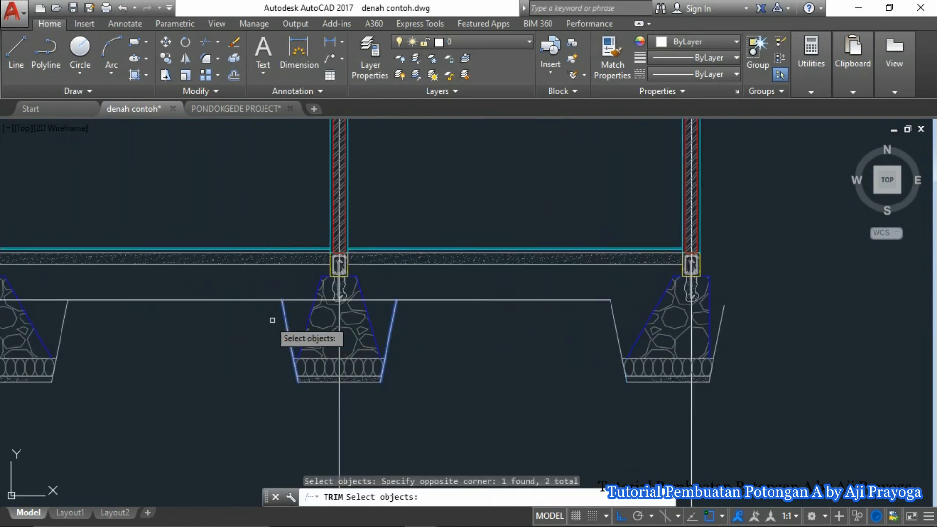
middle_drag(224, 332, 378, 341)
key(Escape)
Step: Trim away the ground line to the left of the left foundation's inner trench side
key(Return)
click(269, 338)
key(Return)
click(208, 308)
scroll(527, 310, down, 2)
key(Escape)
key(Escape)
middle_drag(679, 385, 614, 306)
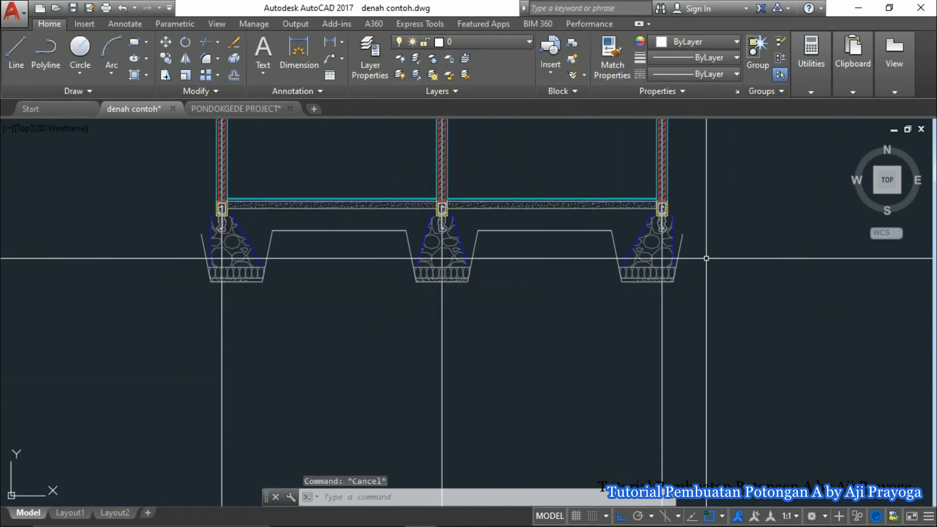
Step: Draw a horizontal ground line outward from the top of the right foundation's outer trench side
text(l)
key(Return)
scroll(689, 239, up, 2)
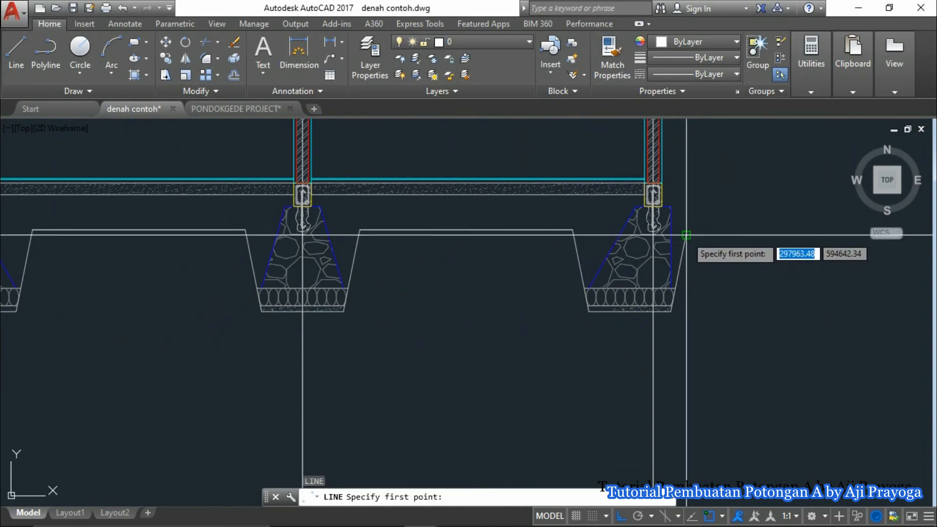
click(686, 235)
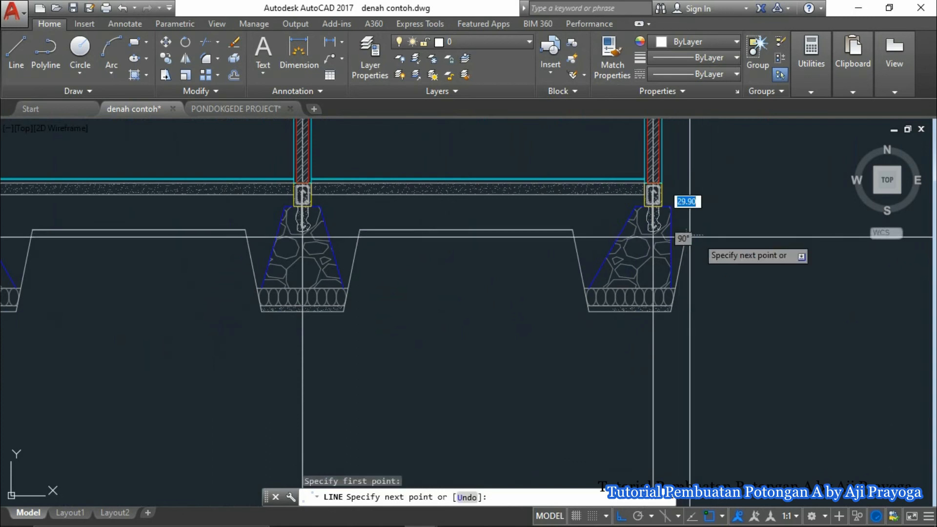
key(Escape)
Step: Stretch the inner end of the new ground line about 130 units inward to the right foundation's vertical outer face
click(745, 249)
click(713, 227)
click(687, 235)
scroll(676, 241, up, 2)
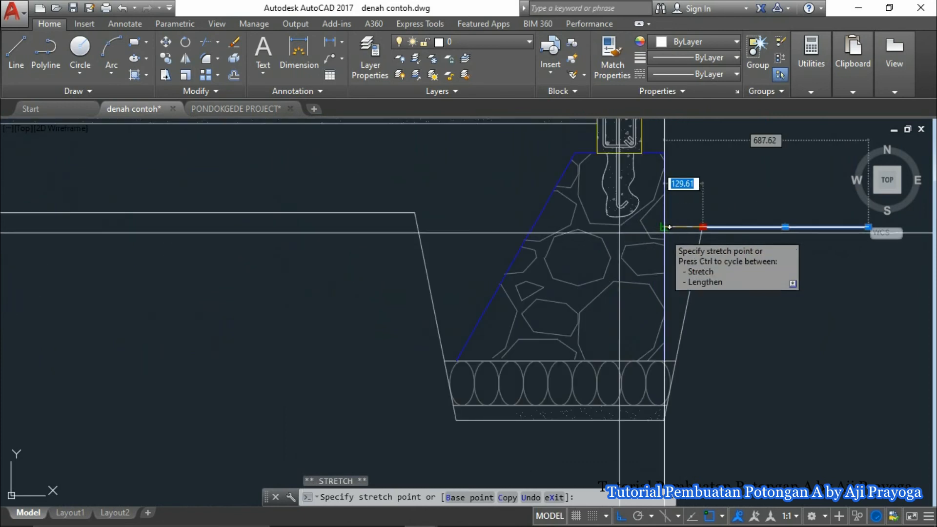
click(665, 227)
key(Escape)
Step: Draw a horizontal ground line outward from the top of the left foundation's outer trench side
scroll(609, 305, down, 4)
middle_drag(446, 306, 599, 309)
text(l)
key(Return)
scroll(503, 311, up, 4)
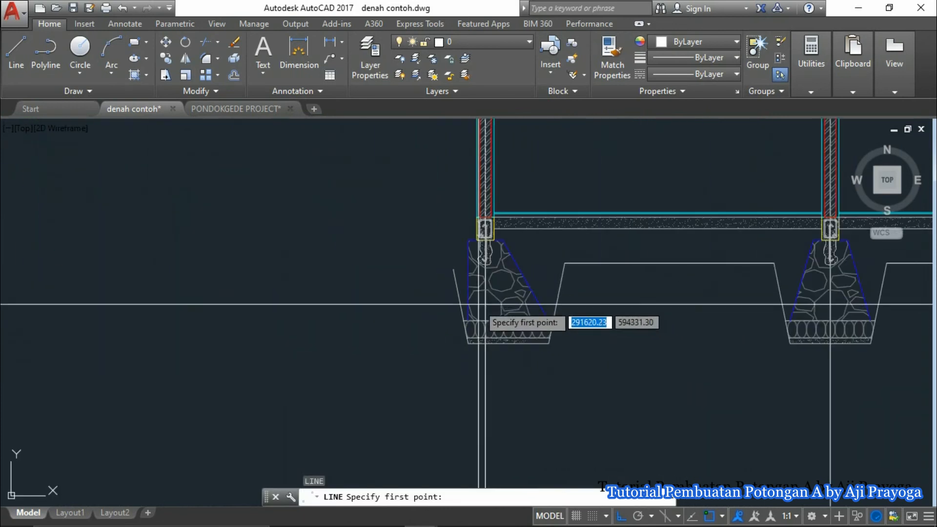
click(350, 276)
key(Escape)
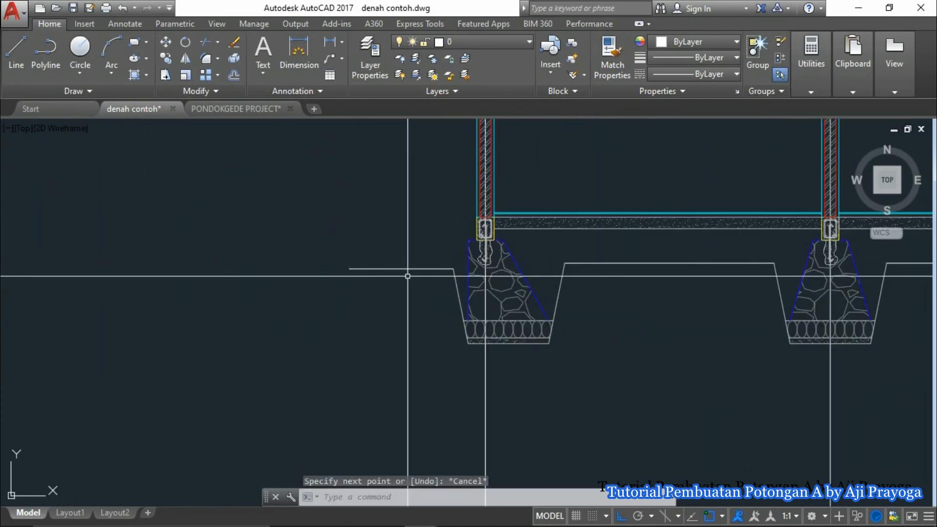
Step: Stretch the inner end of the left ground line about 130 units inward to the left foundation's vertical outer face
click(408, 276)
click(394, 262)
scroll(465, 270, up, 4)
click(428, 265)
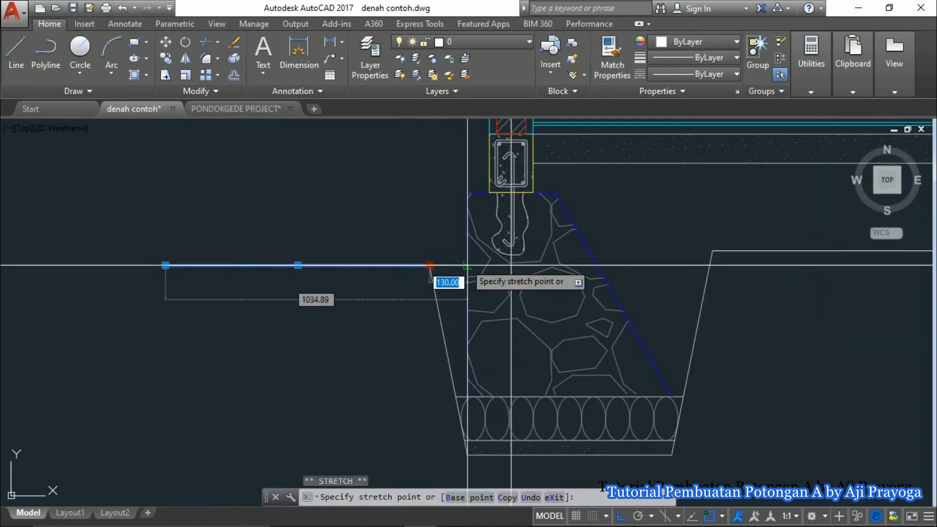
key(Escape)
Step: Shorten the left outer ground line by stretching its outer end inward toward the left foundation
scroll(412, 316, down, 2)
click(304, 283)
click(227, 216)
middle_drag(272, 352, 302, 338)
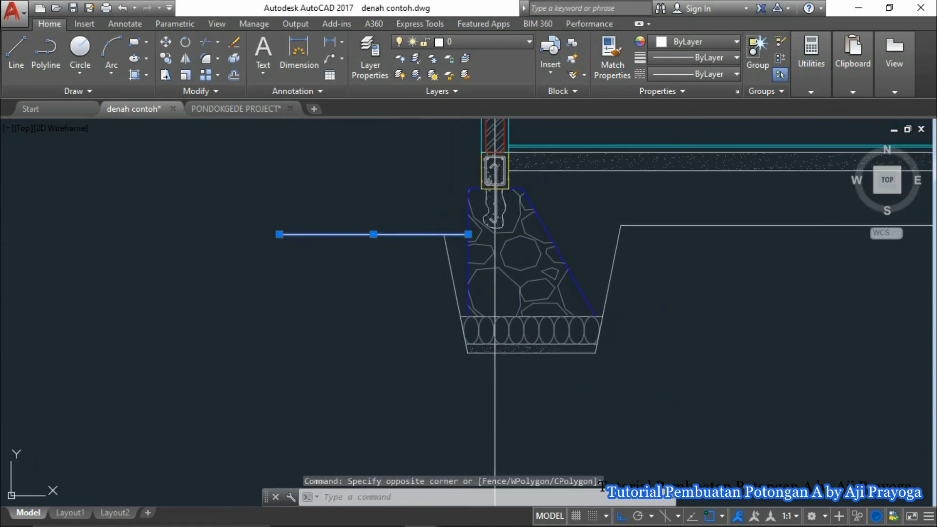
text(s)
key(Return)
click(222, 353)
click(325, 359)
key(Escape)
Step: Shorten the right outer ground line by stretching its outer end inward toward the right foundation
scroll(407, 365, down, 3)
scroll(513, 269, up, 2)
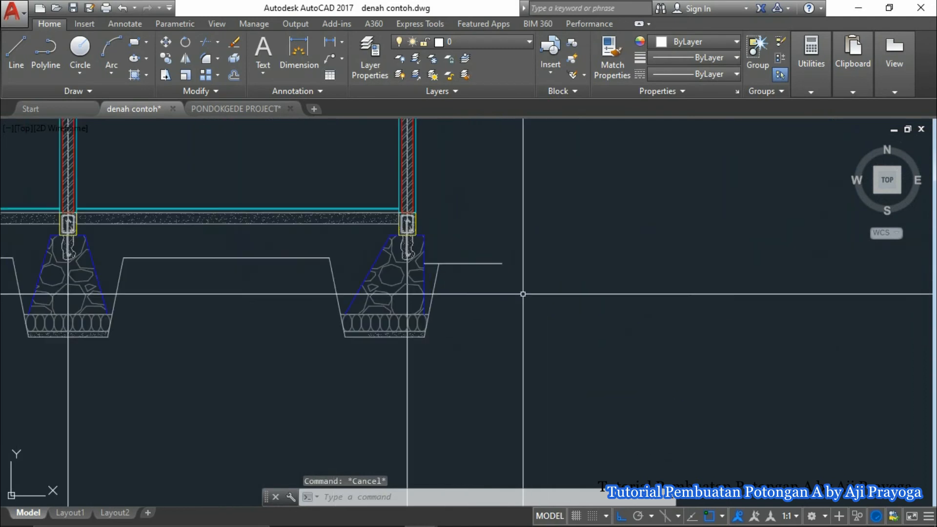
click(523, 295)
click(472, 244)
text(s)
key(Return)
click(605, 334)
click(580, 334)
key(Escape)
Step: Erase the three long vertical construction lines running through the walls and foundations of the new section
scroll(483, 320, down, 3)
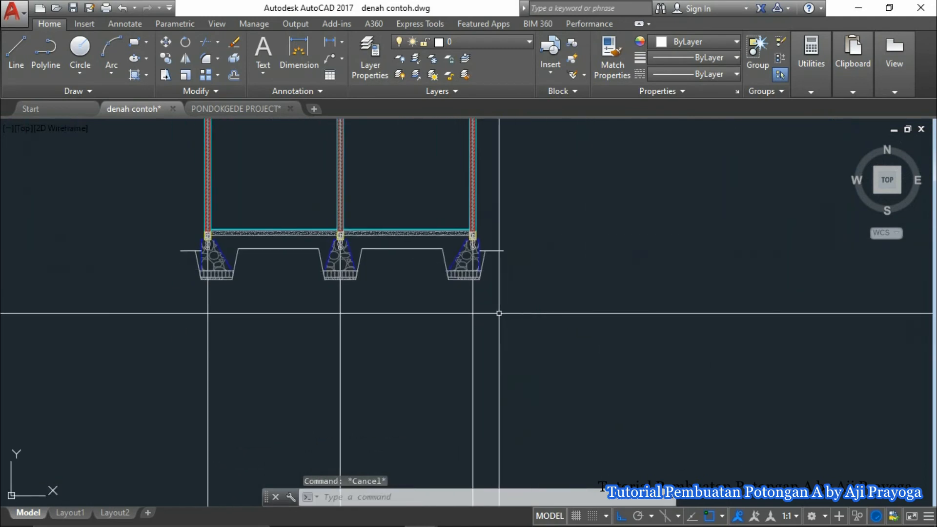
scroll(499, 313, down, 2)
click(561, 317)
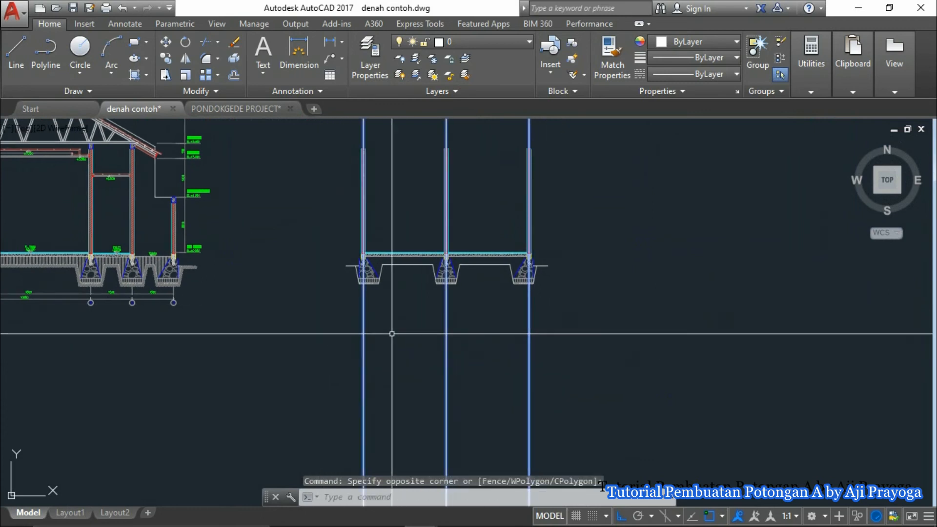
scroll(358, 279, up, 4)
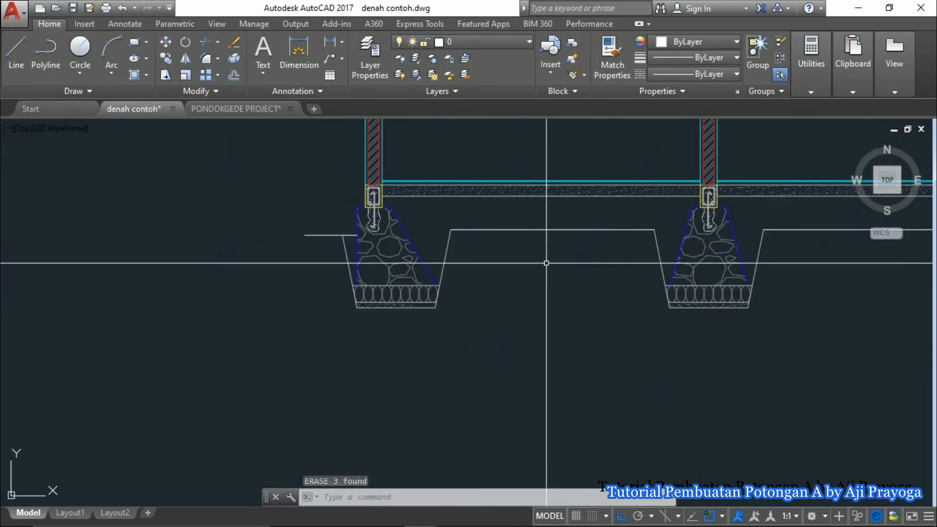
Step: Try to match the properties of the left foundation's inner trench side onto the adjoining ground line
middle_drag(532, 266, 480, 280)
text(M)
key(Return)
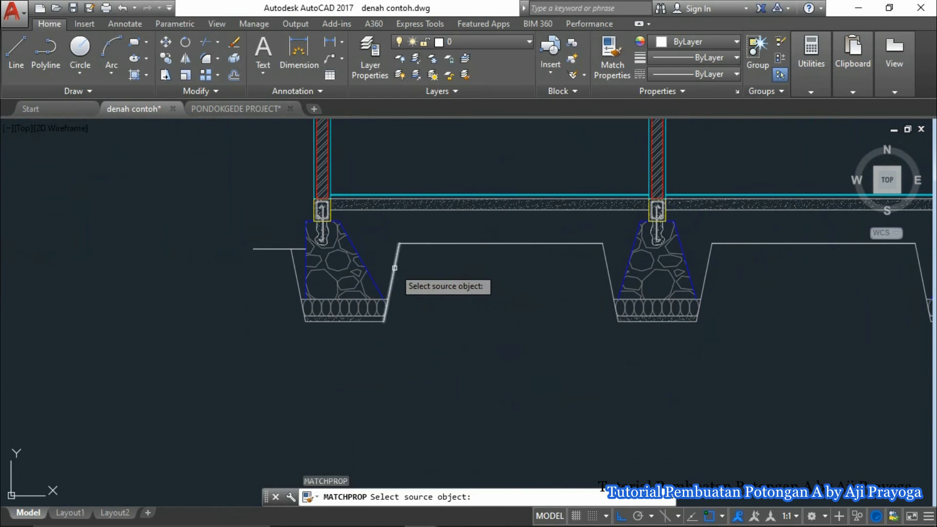
click(394, 268)
click(450, 225)
click(374, 295)
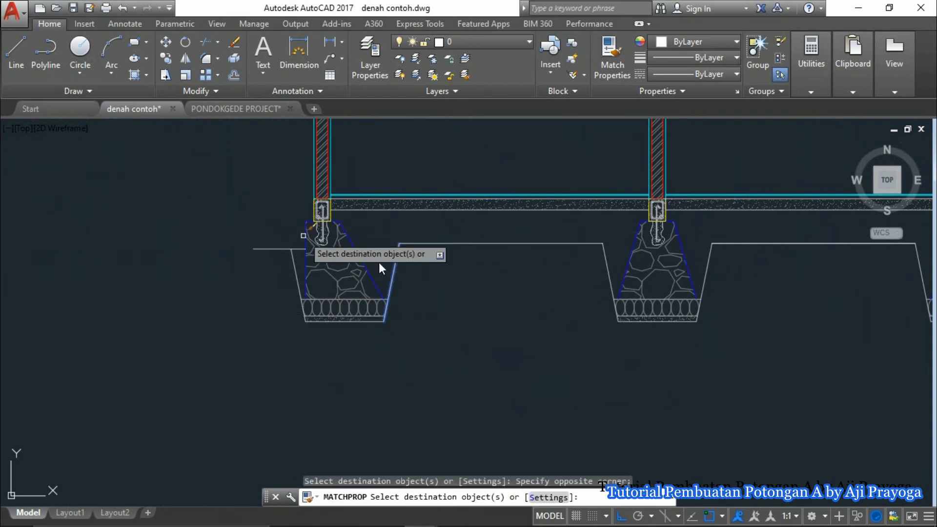
scroll(276, 266, down, 3)
scroll(613, 287, up, 5)
scroll(577, 275, down, 3)
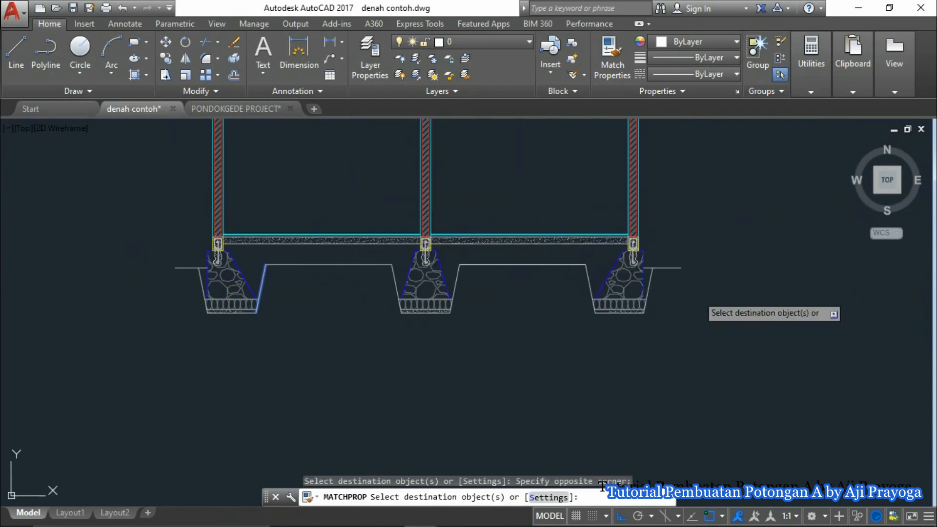
key(Escape)
middle_drag(312, 302, 429, 300)
key(Return)
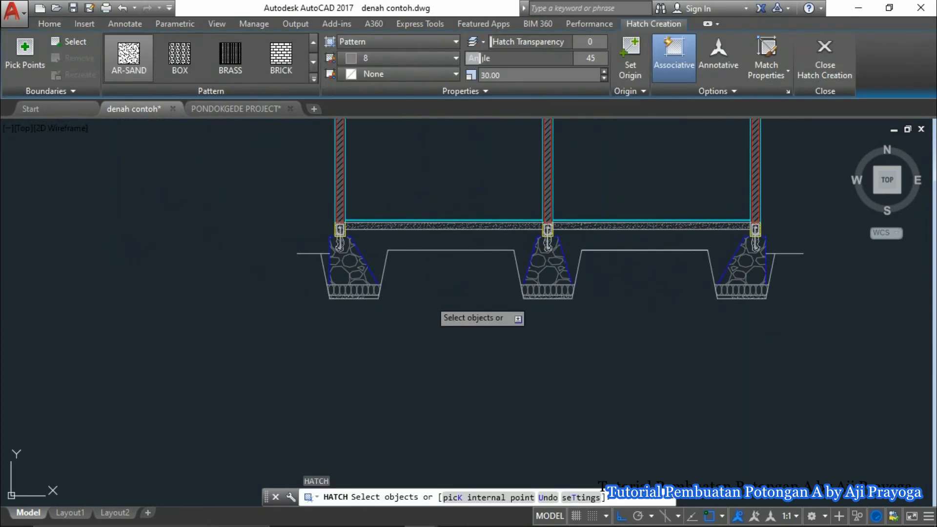
text(k)
key(Return)
scroll(398, 302, down, 3)
scroll(391, 303, up, 8)
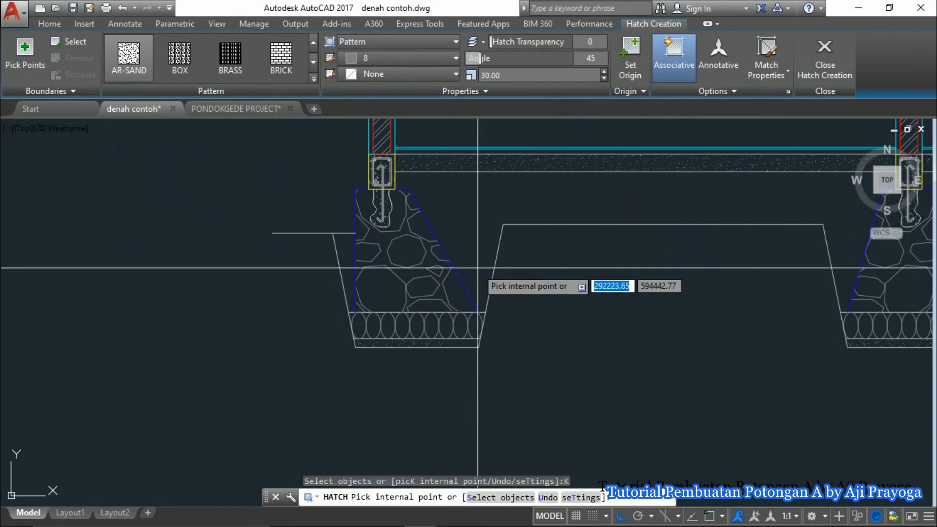
scroll(468, 276, down, 4)
scroll(465, 274, up, 5)
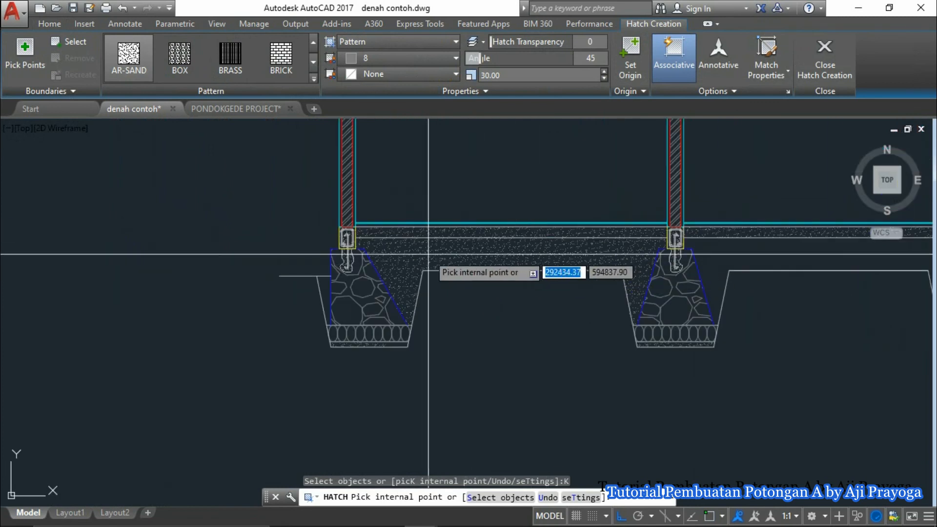
Step: Erase the floor slab lines and hatch of the left bay
click(466, 246)
click(443, 165)
text(e)
key(Return)
Step: Mirror the right bay's floor slab lines and hatch about the middle wall's vertical centreline, keeping the originals
middle_drag(534, 256, 197, 257)
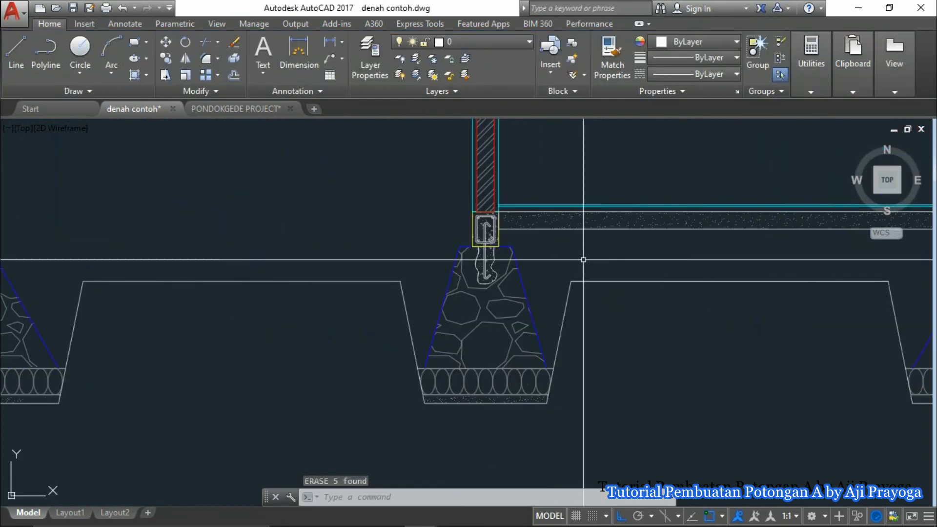
click(584, 259)
click(581, 196)
middle_drag(569, 212, 546, 239)
text(mi)
key(Return)
scroll(469, 244, up, 5)
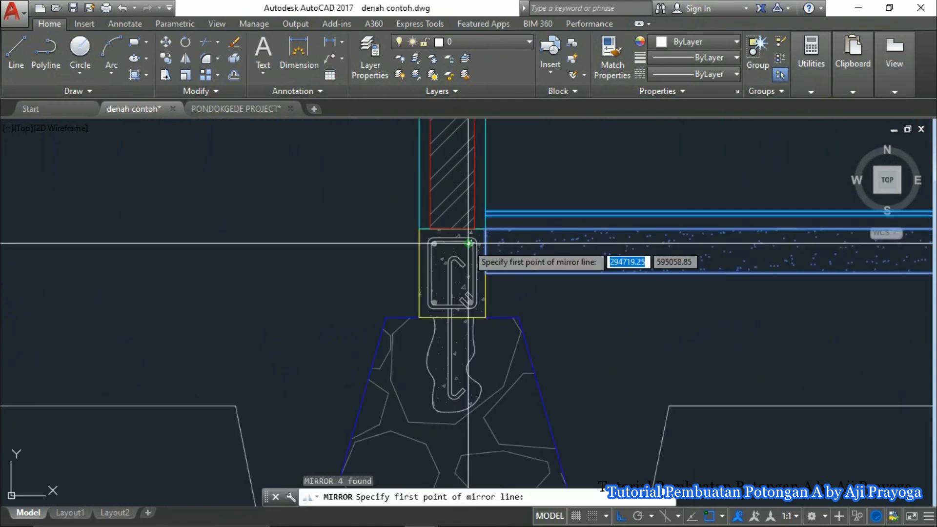
click(452, 229)
click(458, 189)
key(Return)
scroll(461, 190, down, 5)
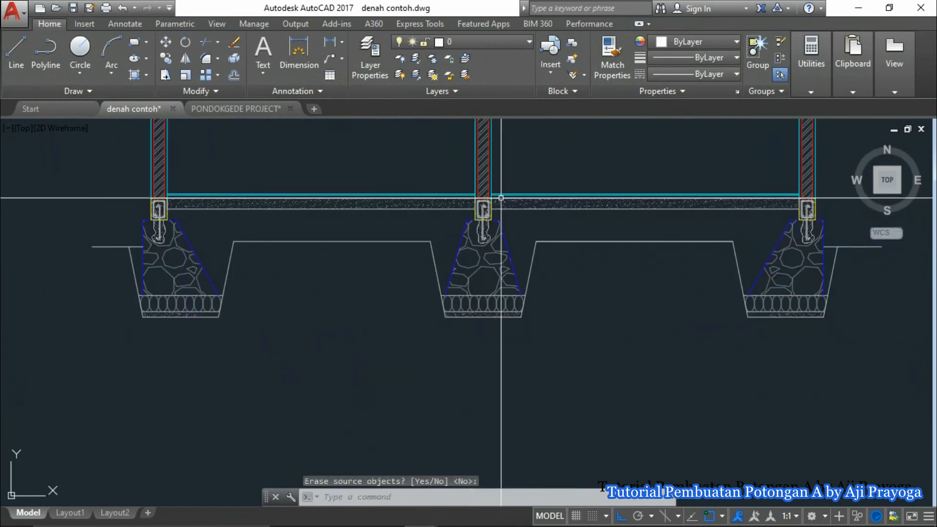
Step: Hatch the fill areas beneath the right and left floor slabs with AR-SAND at angle 45 and scale 30
mouse_move(659, 359)
middle_down()
mouse_move(580, 371)
mouse_move(571, 337)
middle_up()
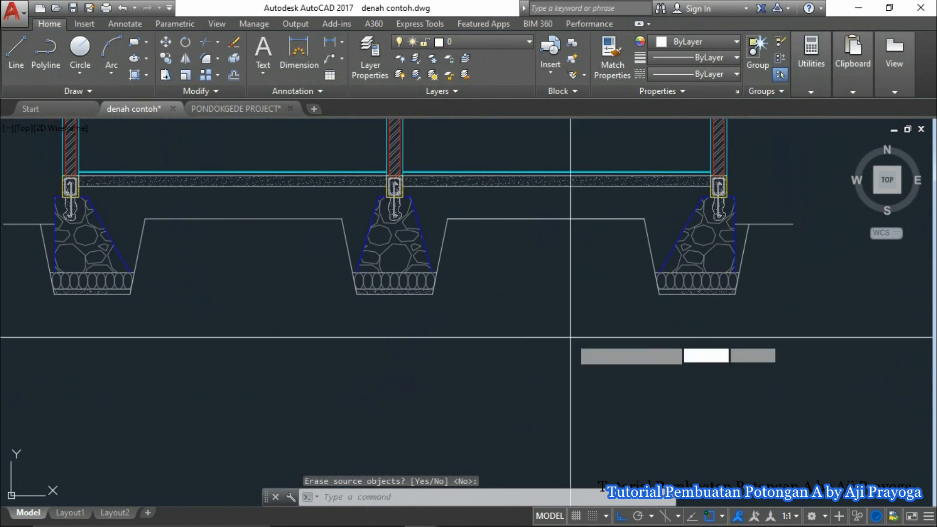
text(h)
key(Return)
click(669, 217)
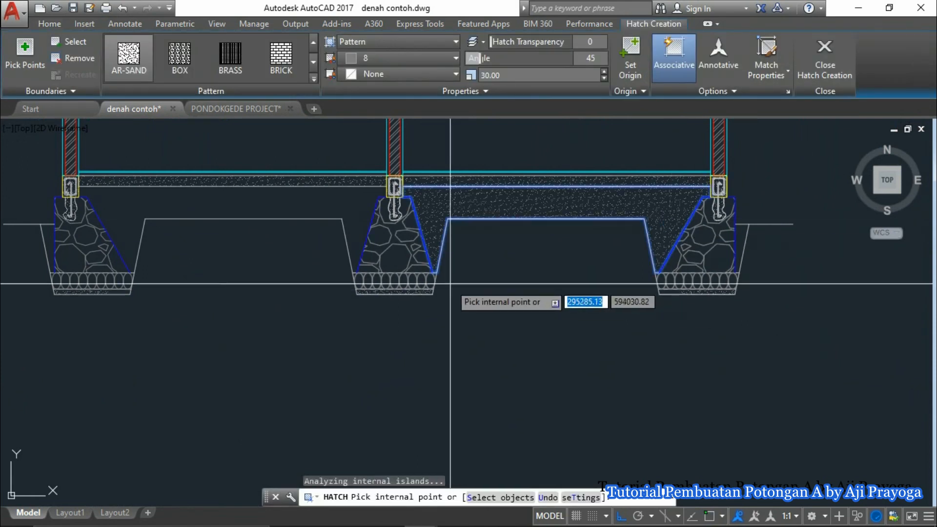
click(356, 205)
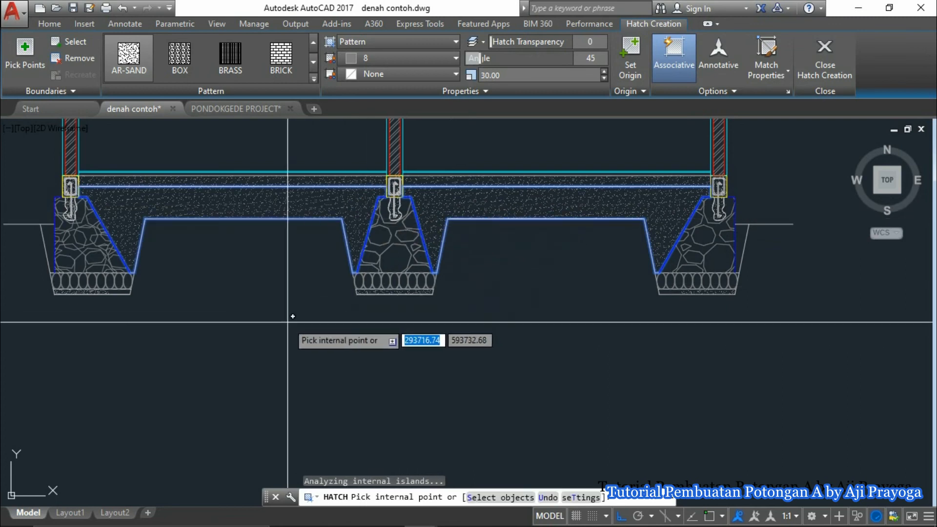
Step: Add the outer trench gaps beside the left and right foundations to the AR-SAND hatch and finish it
middle_drag(291, 322, 409, 322)
click(178, 228)
scroll(329, 302, down, 3)
scroll(476, 275, up, 6)
click(486, 273)
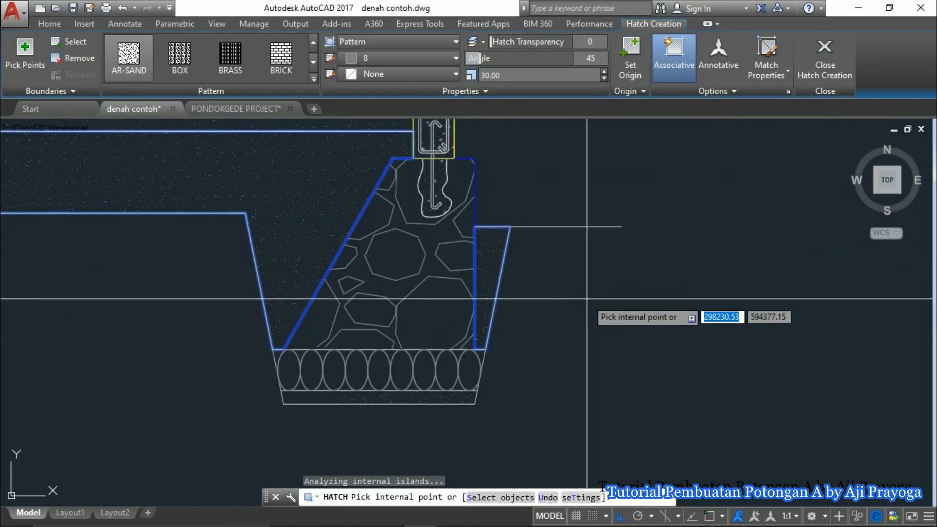
scroll(586, 299, down, 4)
key(Return)
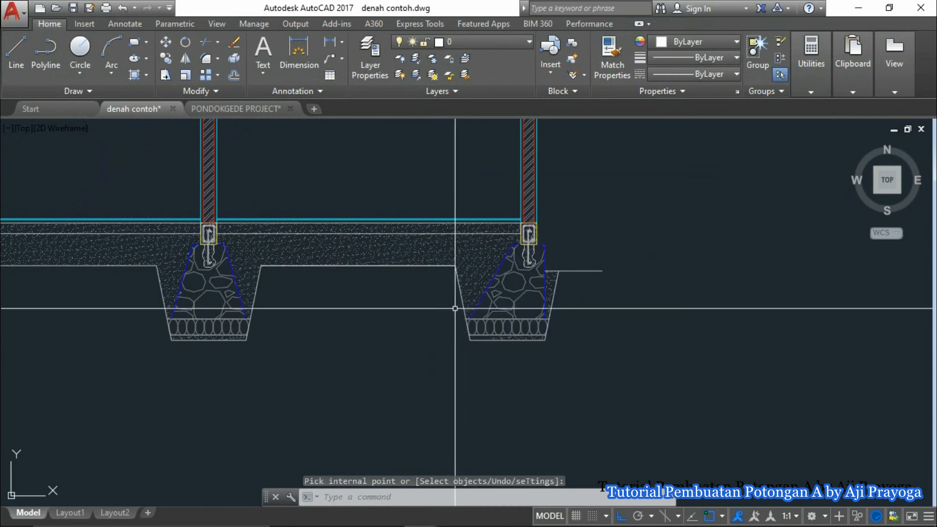
scroll(464, 303, up, 3)
scroll(647, 305, down, 4)
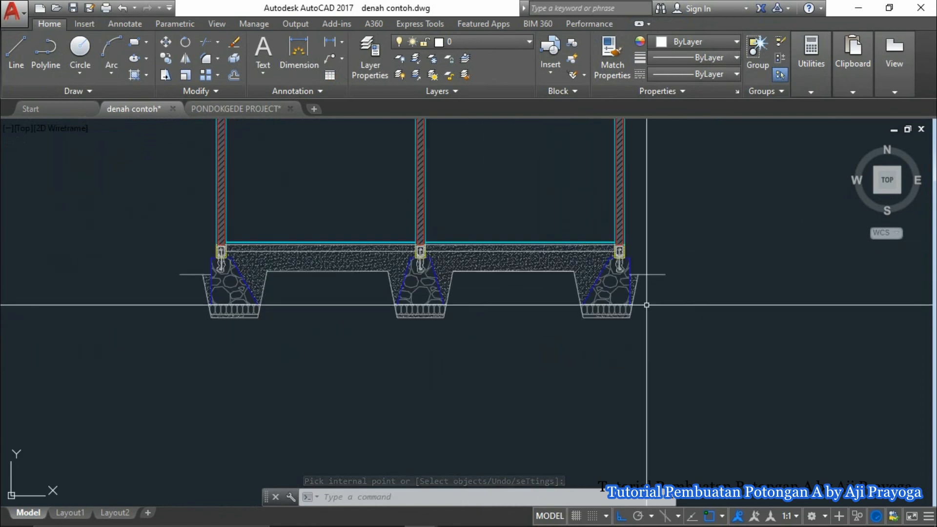
text(pl)
key(Return)
scroll(430, 302, up, 4)
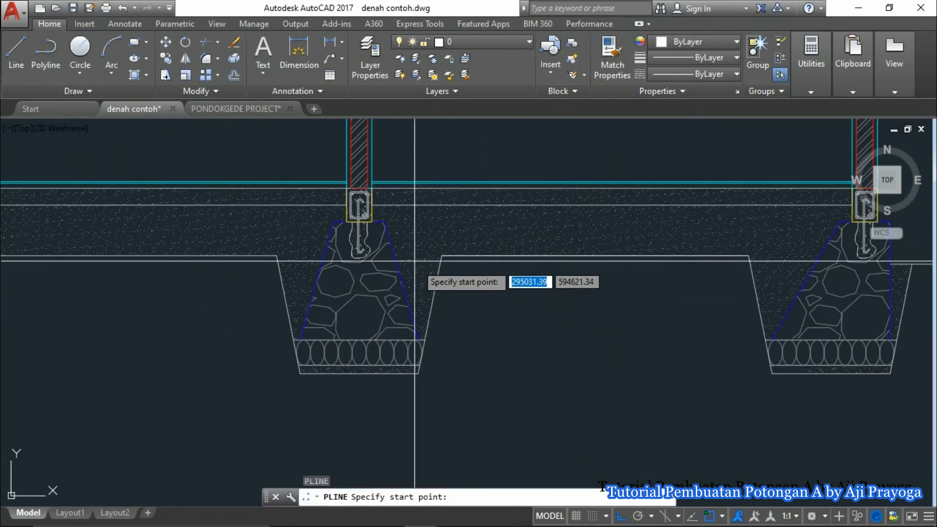
click(368, 186)
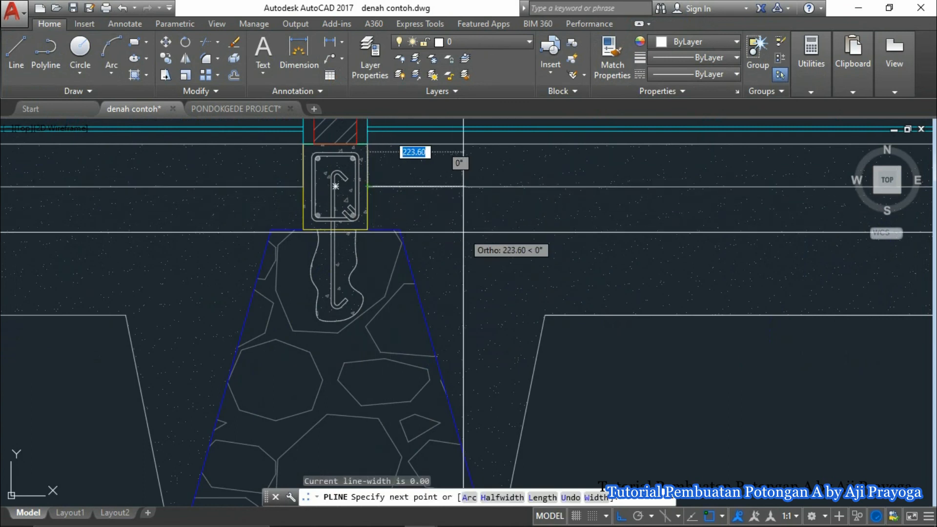
key(Escape)
Step: Trace a polyline from the right tie beam's inner face down the right foundation's inner slope to the trench bottom
scroll(269, 265, down, 5)
mouse_move(774, 324)
middle_down()
mouse_move(646, 324)
mouse_move(646, 332)
middle_up()
scroll(605, 273, up, 2)
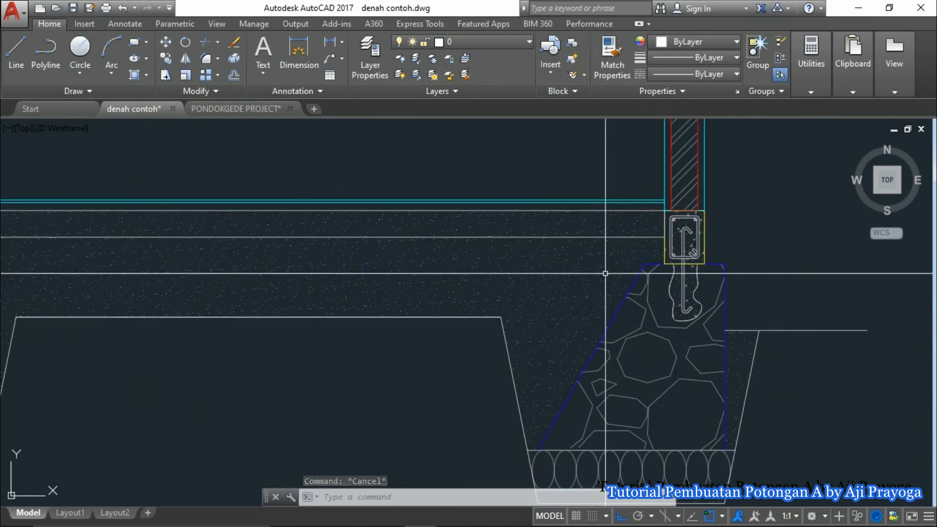
text(pl)
key(Return)
scroll(605, 298, up, 3)
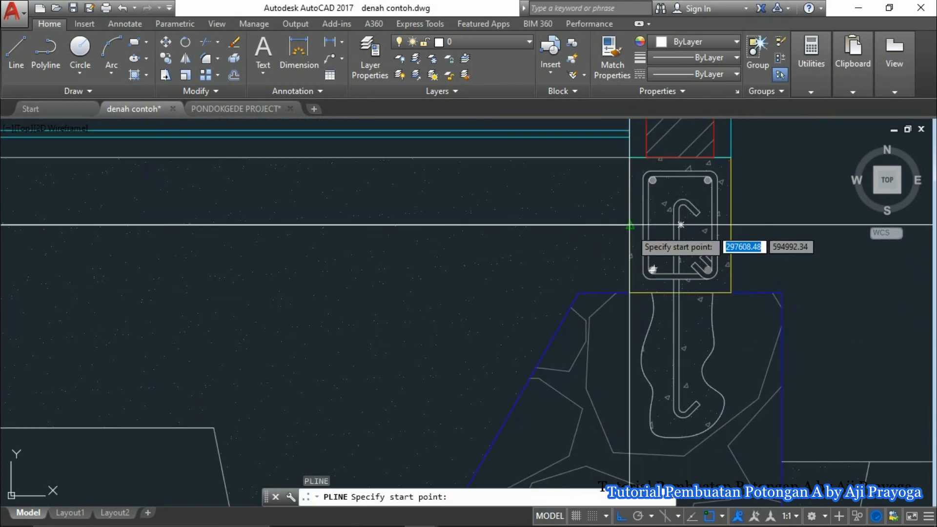
click(630, 225)
click(630, 293)
click(579, 292)
scroll(581, 400, down, 1)
middle_drag(581, 400, 637, 212)
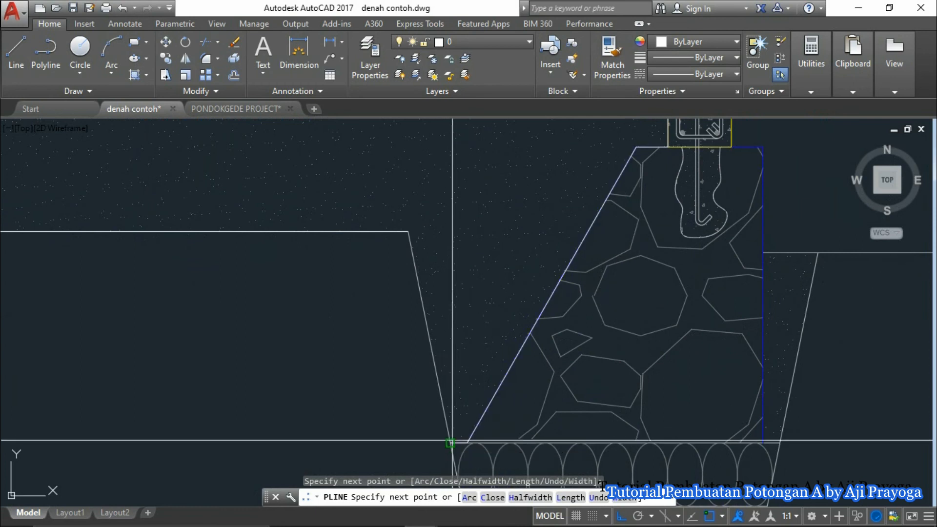
Step: Continue the polyline along the right bay's ground line and up the middle foundation to its tie beam, and close it
scroll(347, 244, down, 4)
scroll(68, 268, down, 3)
scroll(383, 272, up, 4)
click(390, 305)
scroll(390, 305, up, 3)
click(323, 307)
scroll(499, 292, down, 2)
scroll(498, 292, down, 4)
scroll(434, 210, up, 4)
click(435, 253)
click(385, 253)
scroll(224, 240, down, 5)
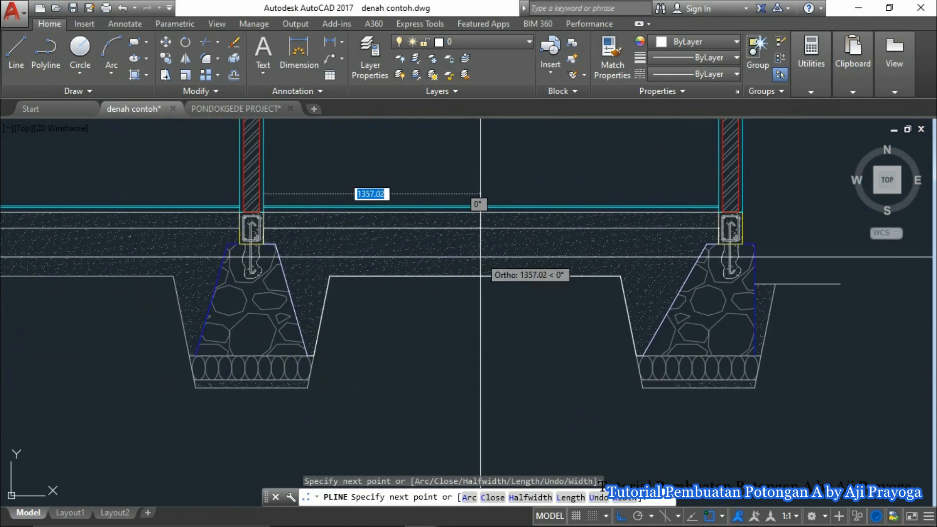
text(c)
key(Return)
Step: Hatch the closed right-bay polyline with AR-SAND by selecting it as the boundary object
click(565, 228)
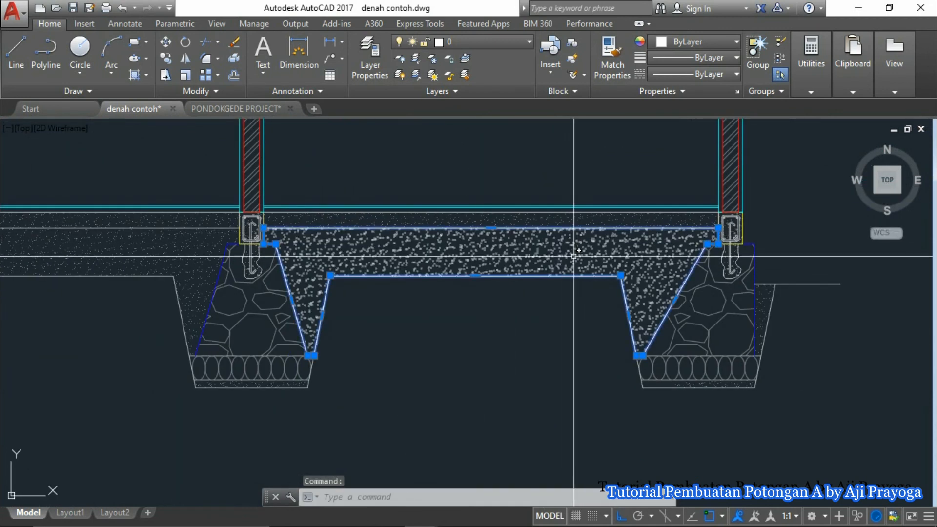
scroll(546, 306, down, 1)
middle_drag(546, 306, 488, 318)
key(Escape)
click(469, 276)
scroll(456, 270, up, 4)
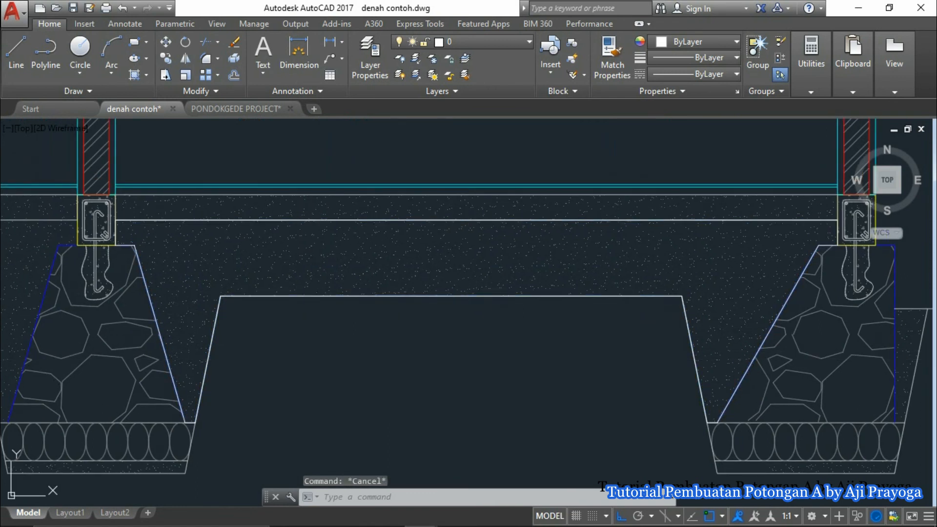
text(h)
key(Return)
text(s)
key(Return)
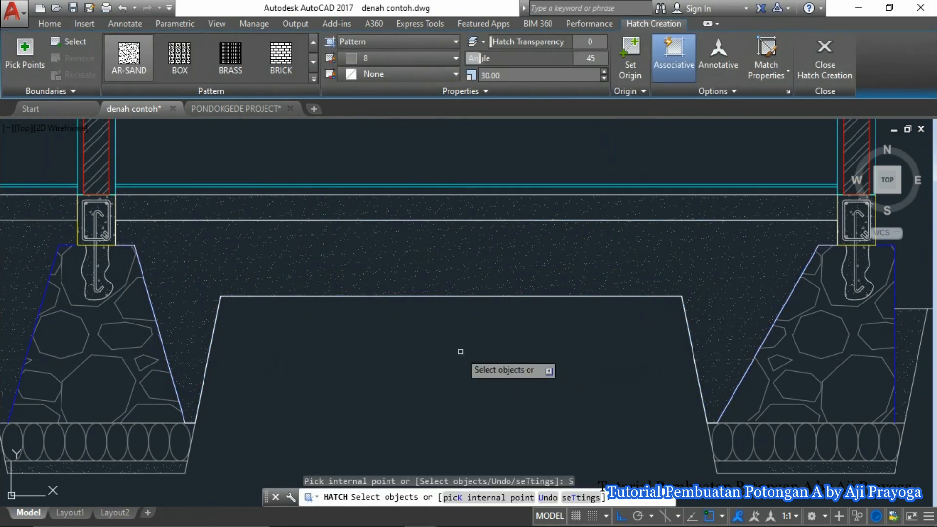
click(427, 297)
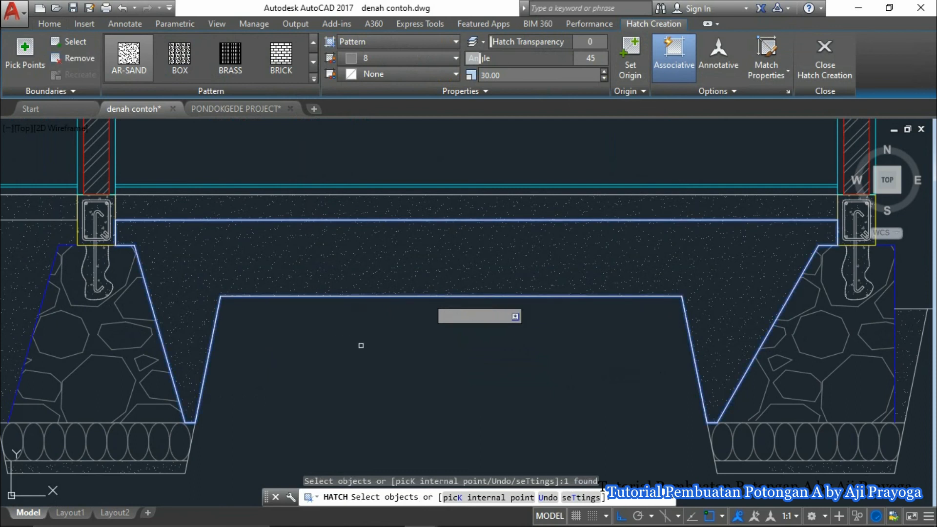
key(Return)
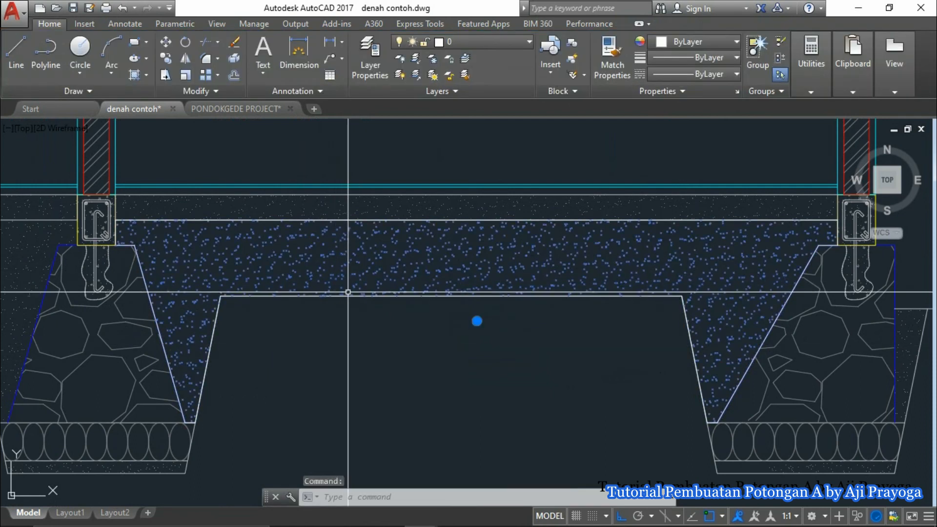
Step: Erase the object-selected hatch and its traced boundary polyline in the right bay
click(348, 292)
click(326, 295)
key(Delete)
scroll(355, 369, down, 4)
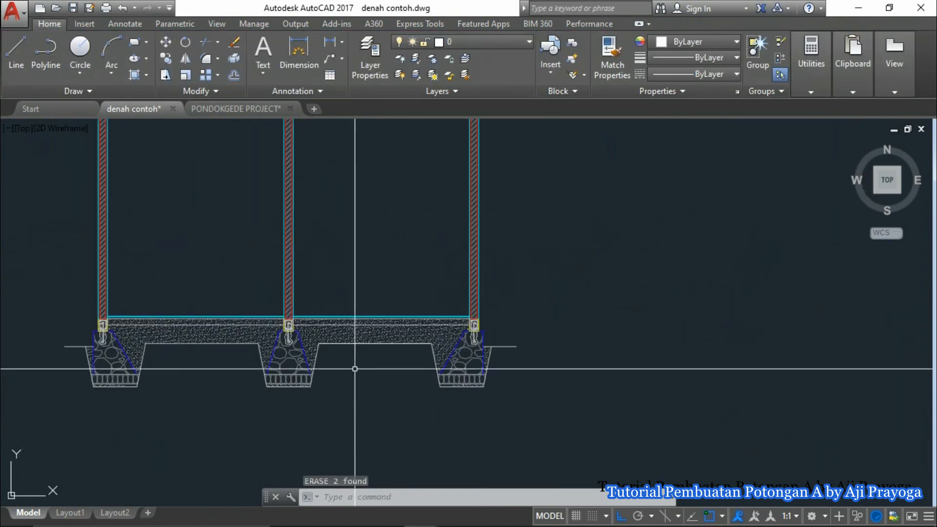
Step: Match the right foundation's outer backfill hatch and the right bay's fill hatch to the reference section's vertical-line fill hatch
middle_drag(354, 369, 474, 377)
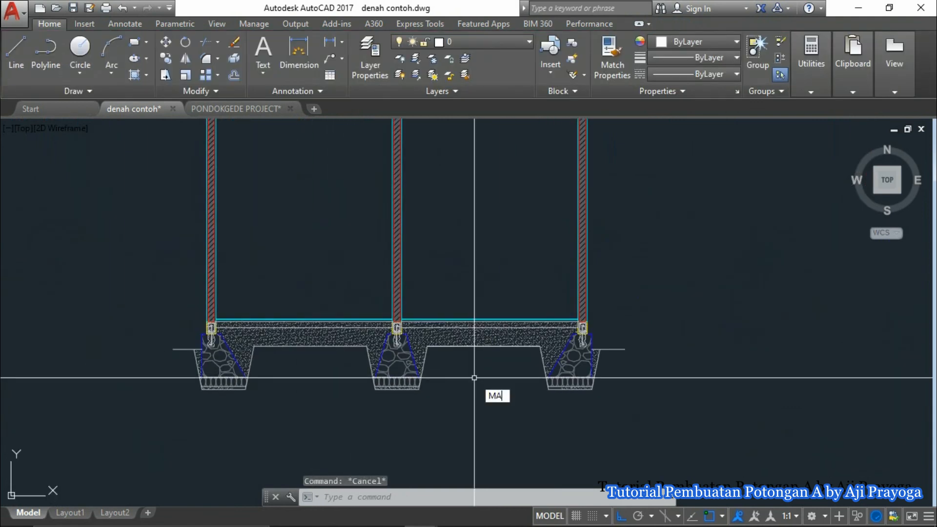
key(Return)
scroll(484, 377, down, 3)
scroll(341, 386, up, 5)
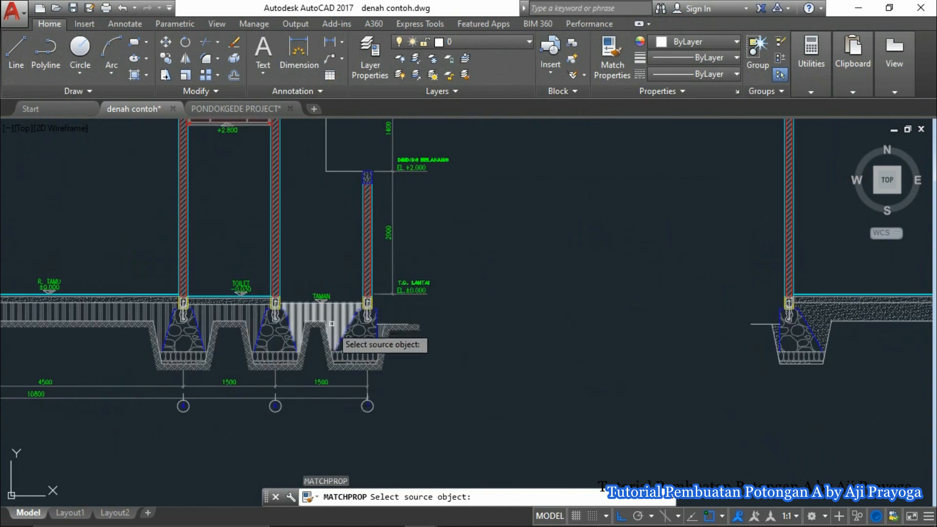
click(331, 323)
scroll(221, 345, down, 2)
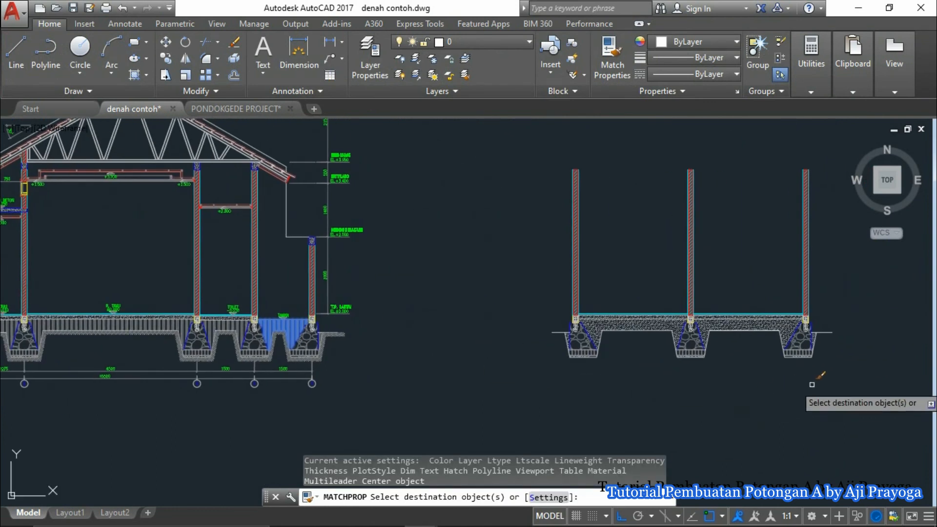
scroll(813, 384, up, 8)
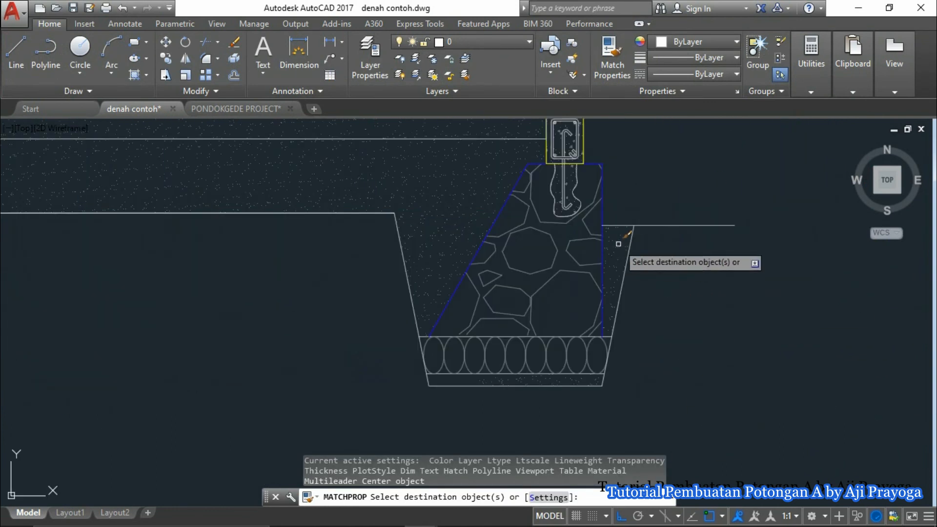
click(613, 244)
click(607, 259)
click(449, 184)
click(434, 193)
Step: Apply the same matched hatch properties to the left bay's fill hatch and end the matching
scroll(464, 237, down, 4)
mouse_move(464, 237)
middle_down()
mouse_move(568, 276)
mouse_move(652, 288)
middle_up()
scroll(354, 259, up, 2)
click(348, 254)
click(331, 262)
scroll(330, 266, down, 2)
mouse_move(341, 269)
middle_down()
mouse_move(347, 281)
mouse_move(655, 279)
middle_up()
scroll(404, 281, up, 4)
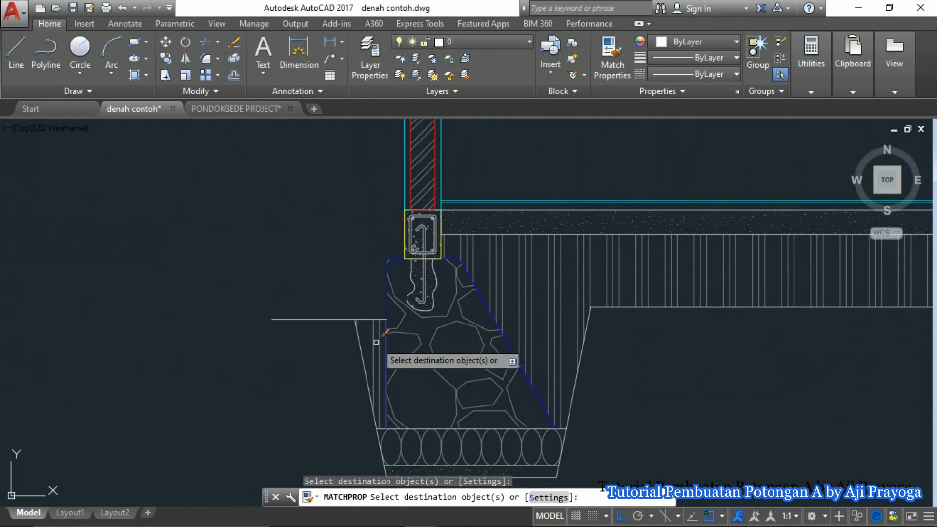
scroll(386, 333, down, 8)
key(Escape)
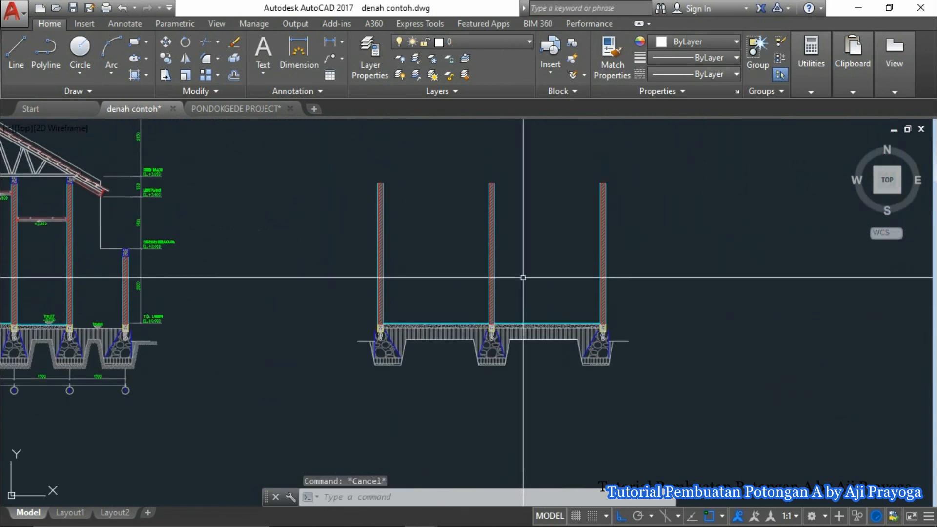
Step: Copy the hatched ring beam from the reference section's wall, by its bottom midpoint, onto the top of the new section's left wall
middle_drag(522, 277, 587, 332)
mouse_move(412, 288)
middle_down()
mouse_move(548, 318)
mouse_move(493, 321)
middle_up()
scroll(210, 263, up, 5)
scroll(305, 233, up, 5)
scroll(295, 219, down, 8)
scroll(494, 321, down, 3)
scroll(292, 287, up, 8)
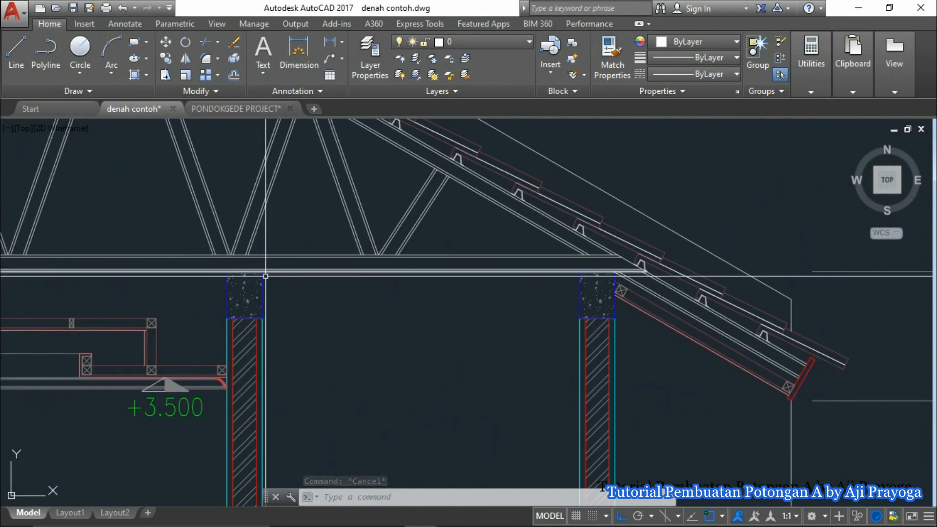
click(292, 287)
click(227, 295)
scroll(88, 303, down, 2)
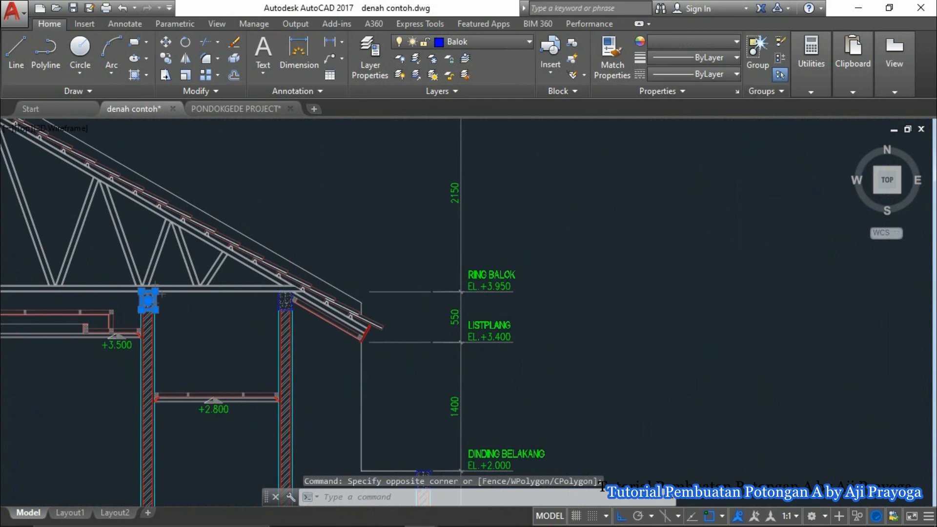
scroll(492, 304, up, 2)
middle_drag(362, 311, 404, 329)
text(C)
key(space)
scroll(380, 320, up, 3)
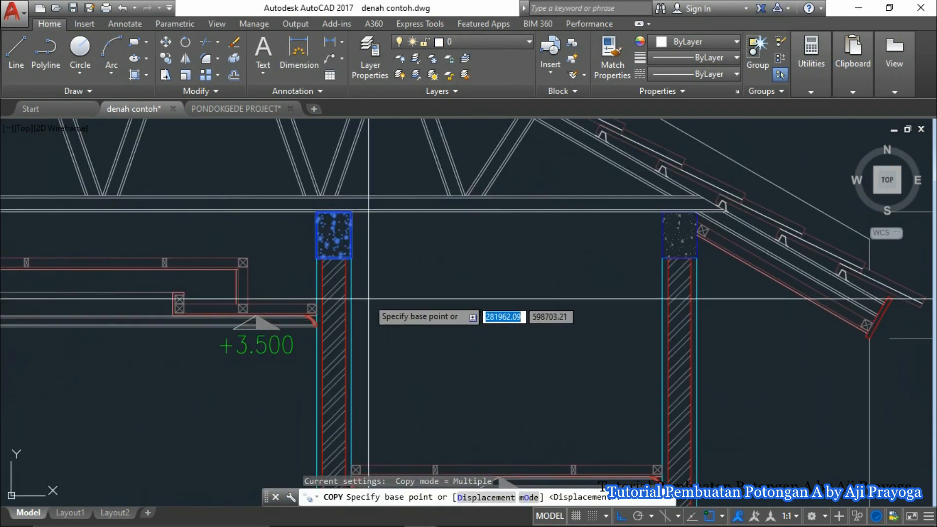
click(335, 257)
scroll(519, 284, down, 4)
middle_drag(686, 291, 378, 312)
scroll(527, 305, up, 2)
scroll(554, 302, up, 2)
click(508, 281)
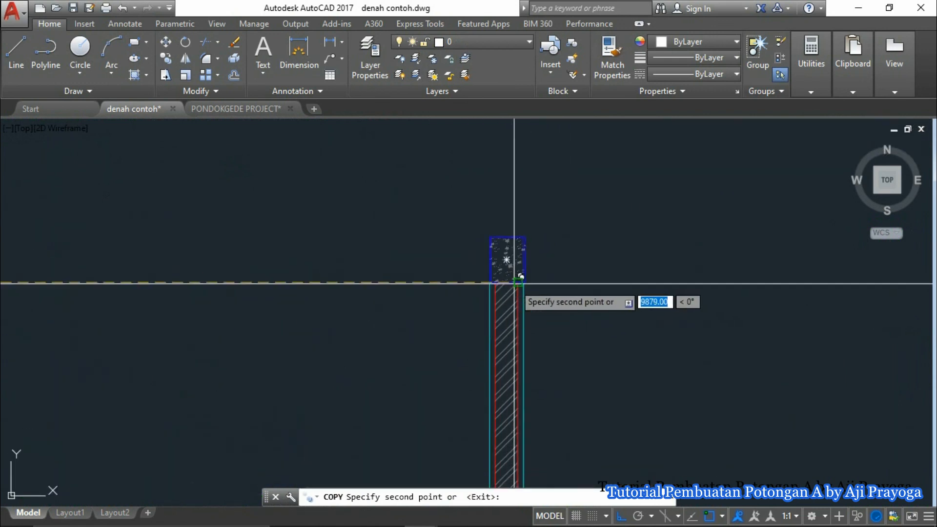
Step: Place further ring beam copies on top of the middle and right walls and finish copying
scroll(511, 279, down, 3)
scroll(586, 300, up, 3)
click(583, 278)
scroll(644, 295, down, 3)
middle_drag(780, 295, 317, 242)
scroll(529, 227, up, 3)
click(614, 247)
scroll(611, 245, down, 4)
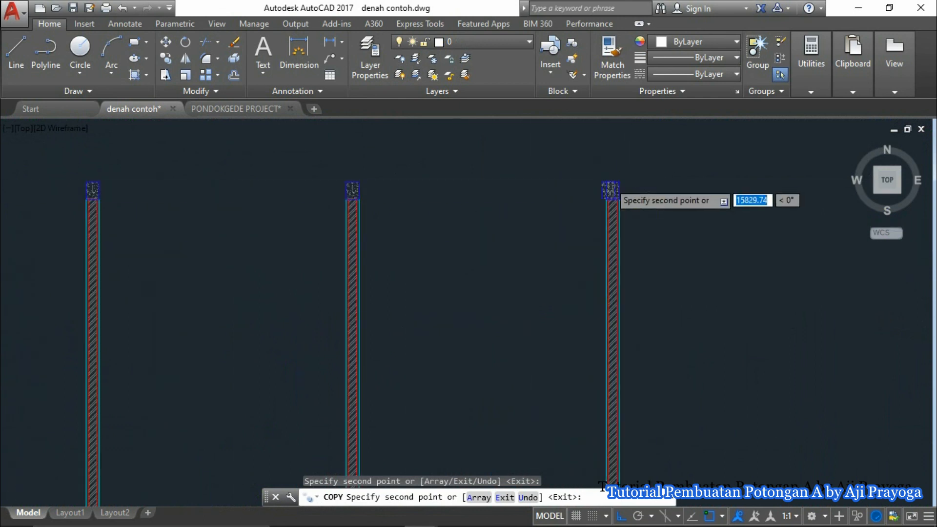
key(Escape)
Step: Review the new section's walls, ring beams and foundation fill against the reference section and the neighbouring elevations
middle_drag(556, 345, 618, 338)
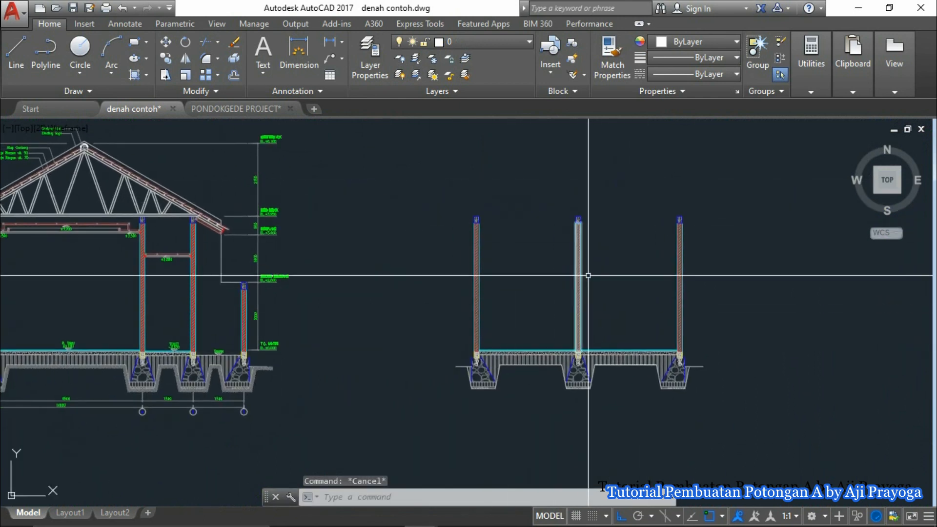
middle_drag(583, 299, 497, 308)
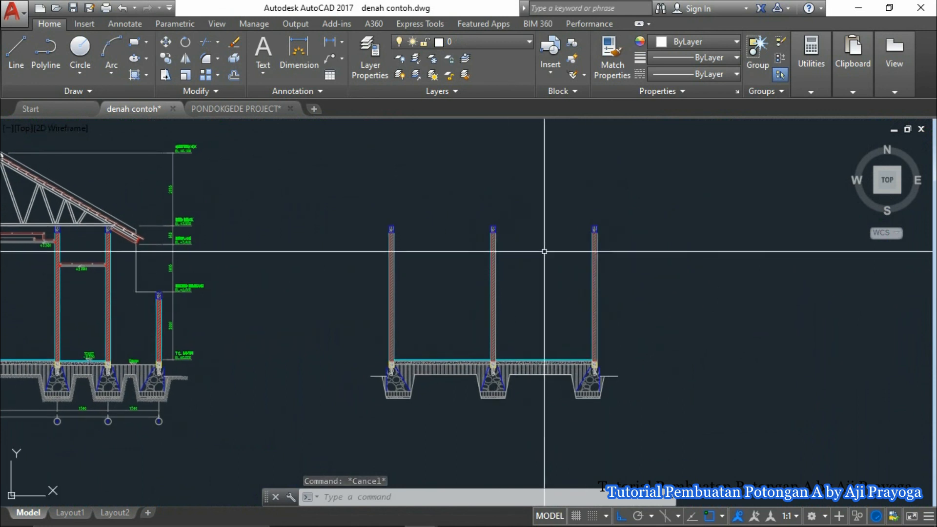
scroll(546, 245, down, 2)
mouse_move(506, 259)
middle_down()
mouse_move(567, 287)
mouse_move(658, 288)
middle_up()
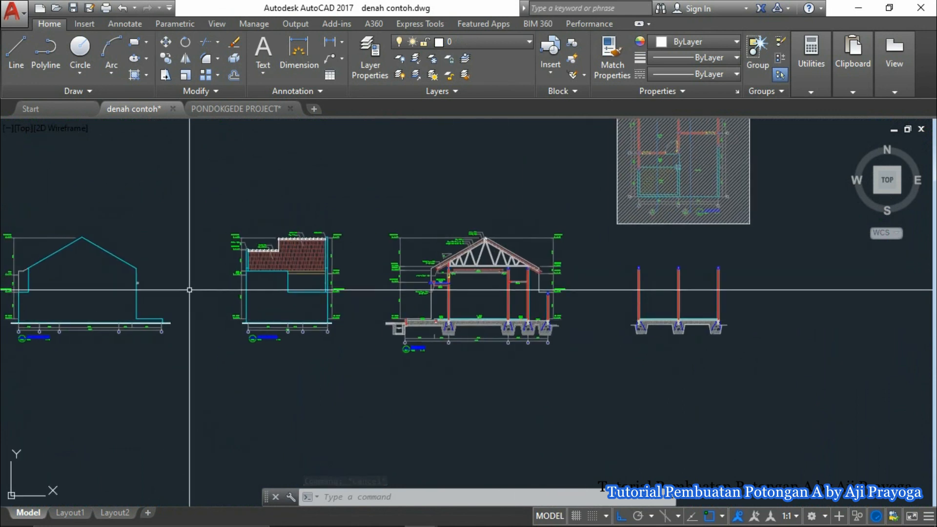
middle_drag(125, 314, 462, 353)
middle_drag(128, 356, 570, 355)
scroll(751, 326, down, 1)
mouse_move(751, 326)
middle_down()
mouse_move(583, 326)
mouse_move(51, 276)
middle_up()
scroll(500, 249, up, 3)
scroll(385, 295, up, 2)
scroll(498, 298, down, 3)
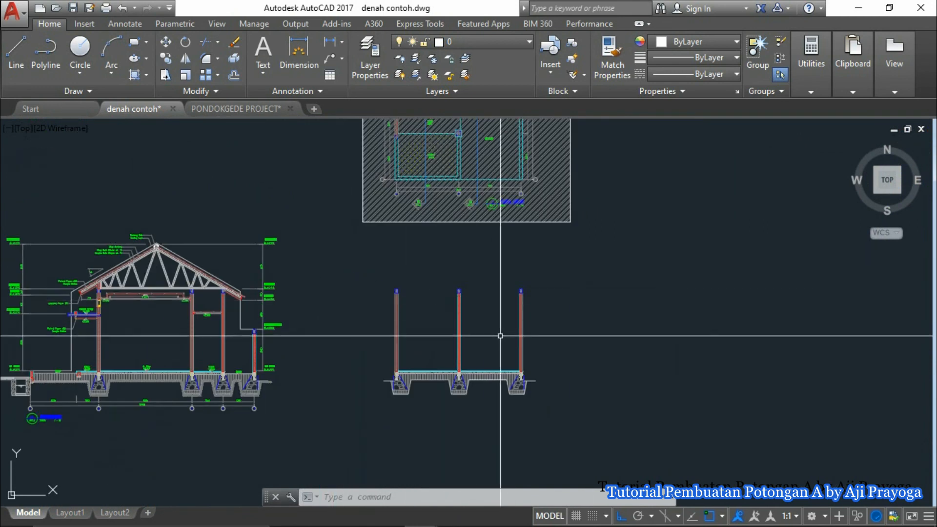
scroll(517, 299, up, 1)
scroll(496, 368, up, 4)
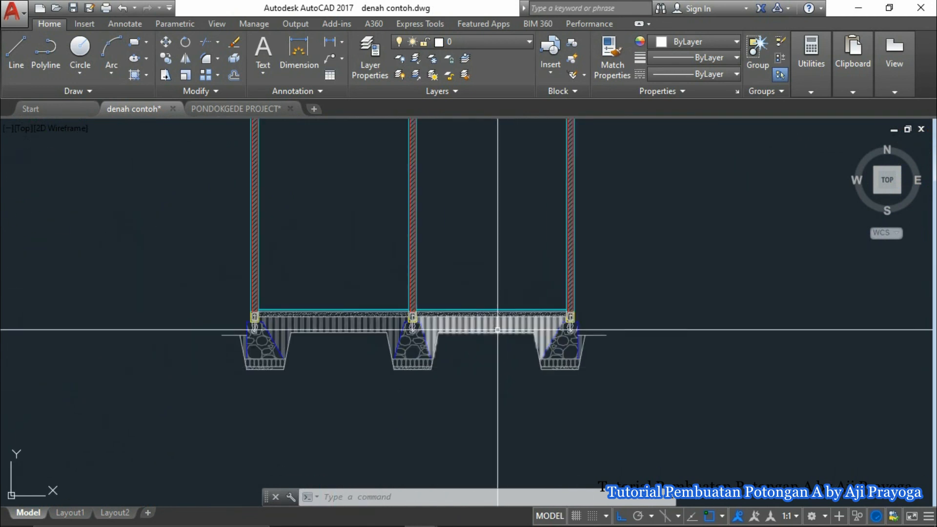
scroll(608, 368, down, 2)
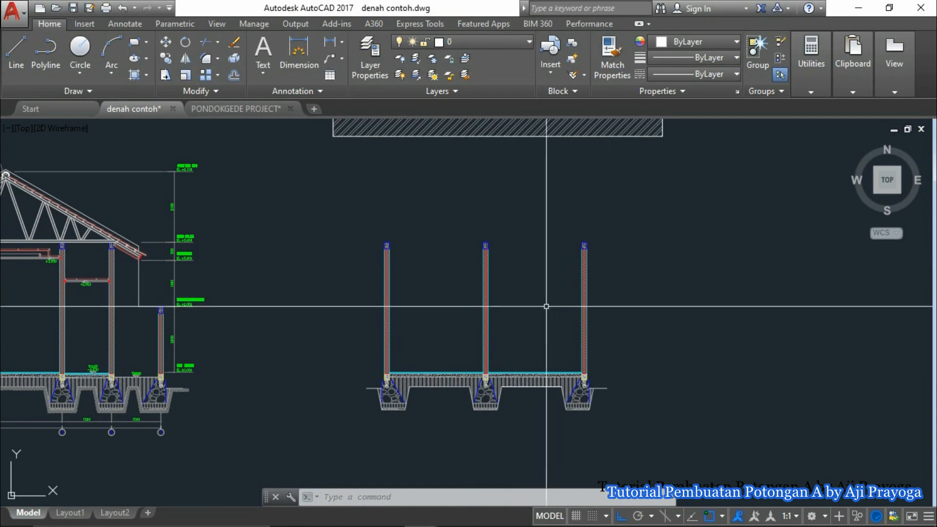
middle_drag(545, 307, 507, 311)
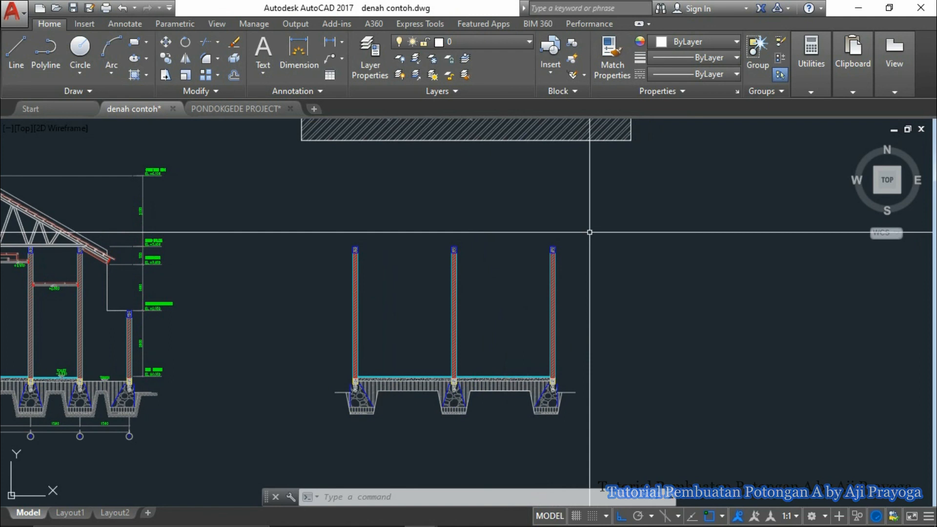
scroll(590, 230, down, 2)
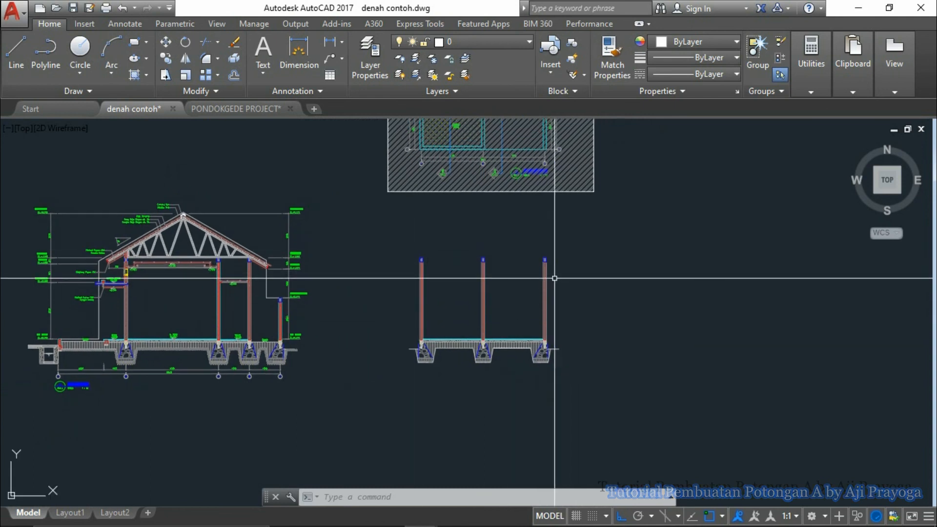
middle_drag(552, 280, 508, 313)
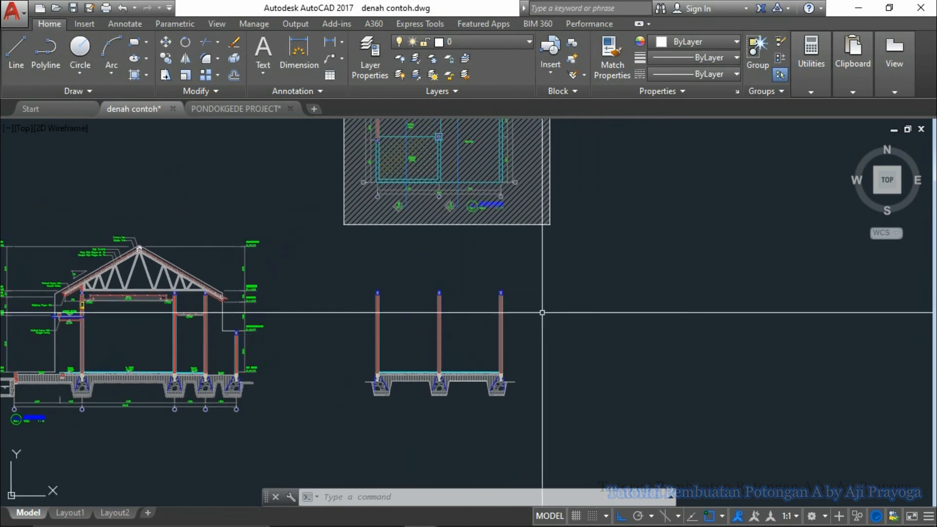